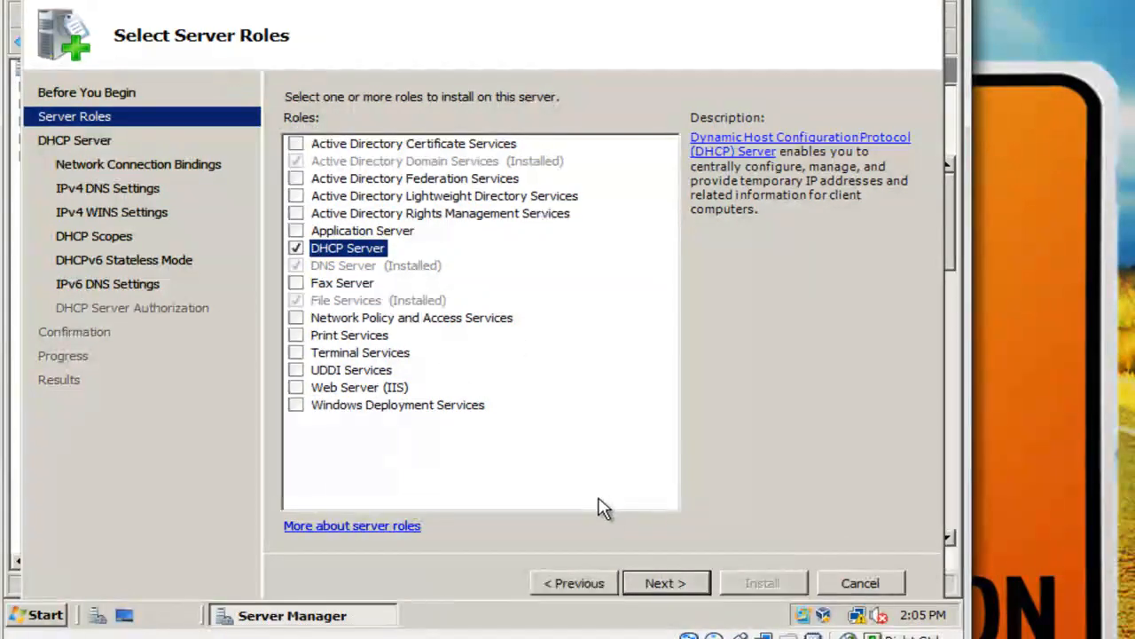
# Get past the DHCP introduction and keep the 192.168.1.1 network connection binding.
pyautogui.click(687, 588)
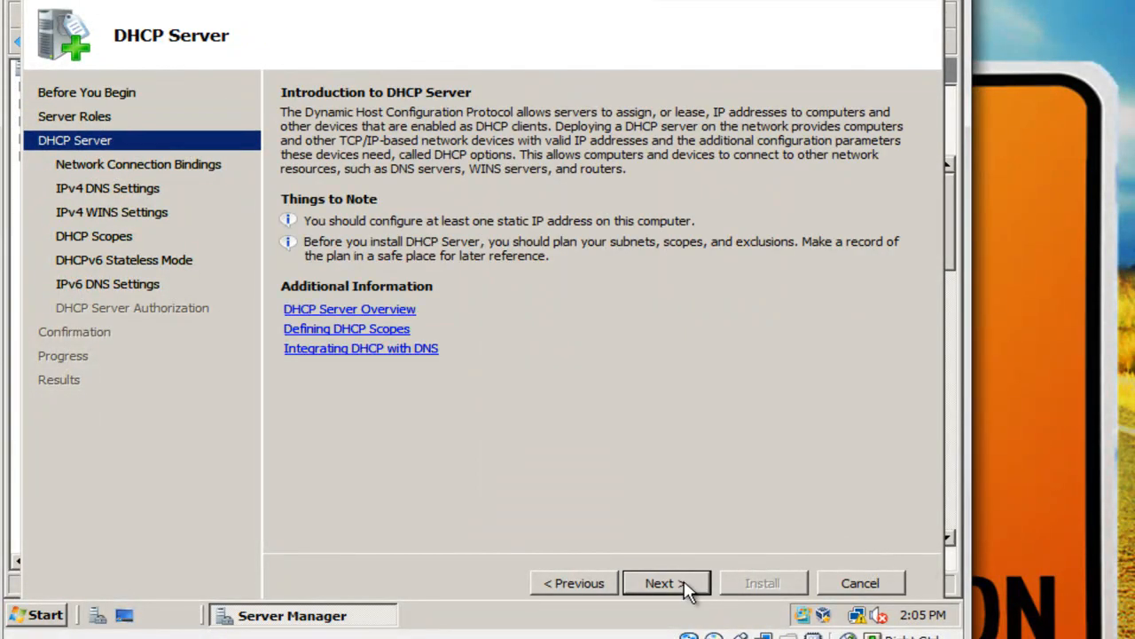
pyautogui.click(688, 588)
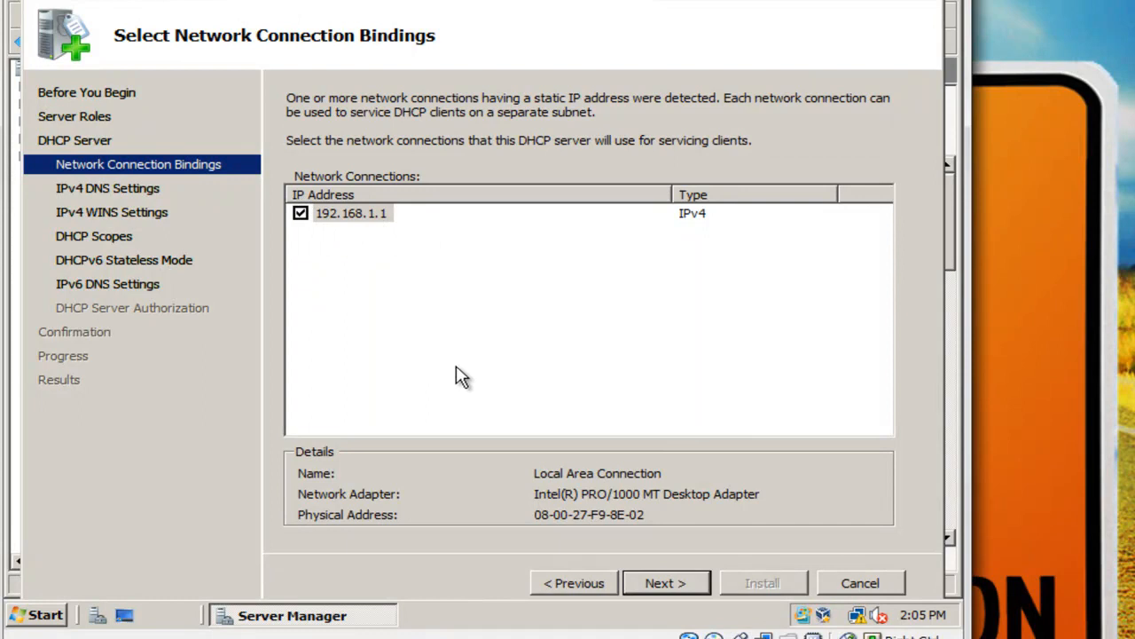
pyautogui.click(666, 583)
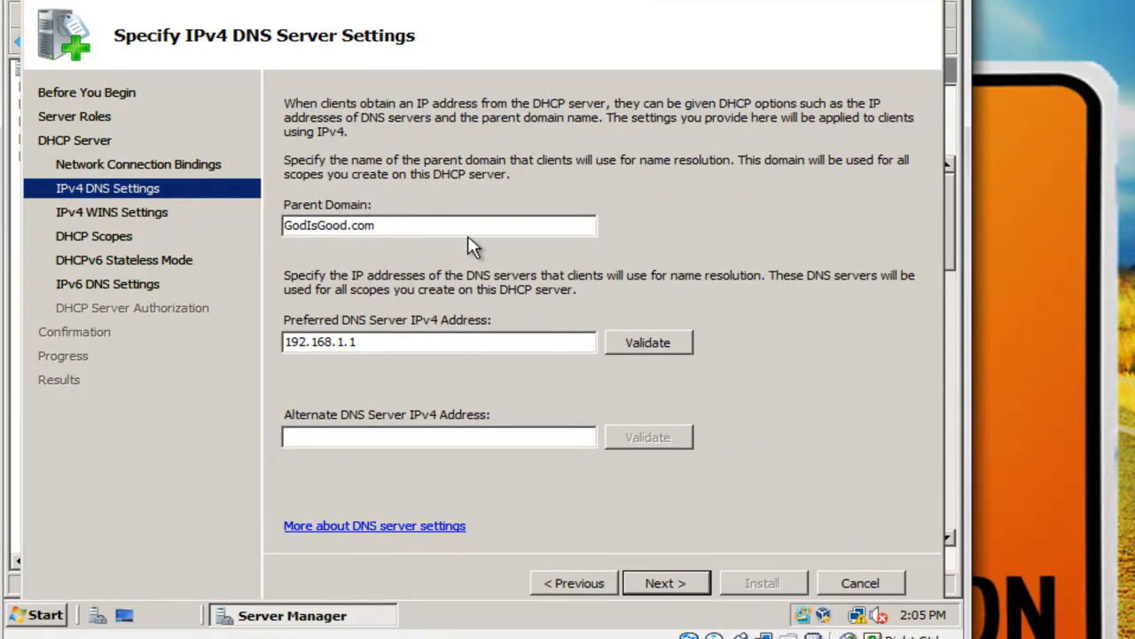
# Validate 192.168.1.1 as preferred DNS server for parent domain GodIsGood.com and continue.
pyautogui.click(637, 348)
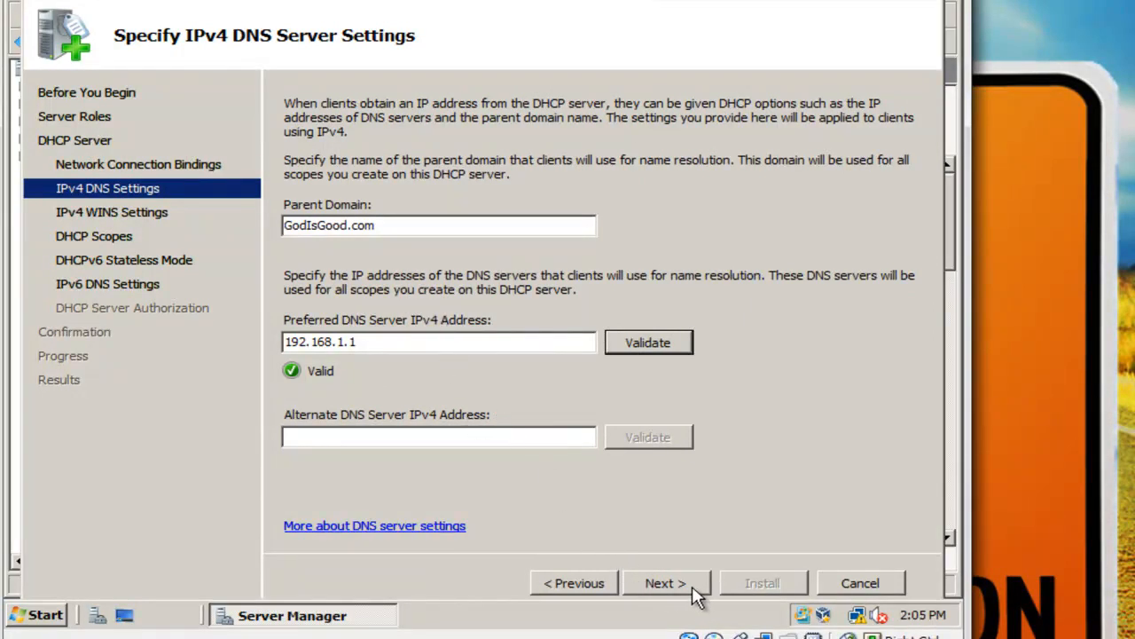
pyautogui.doubleClick(417, 224)
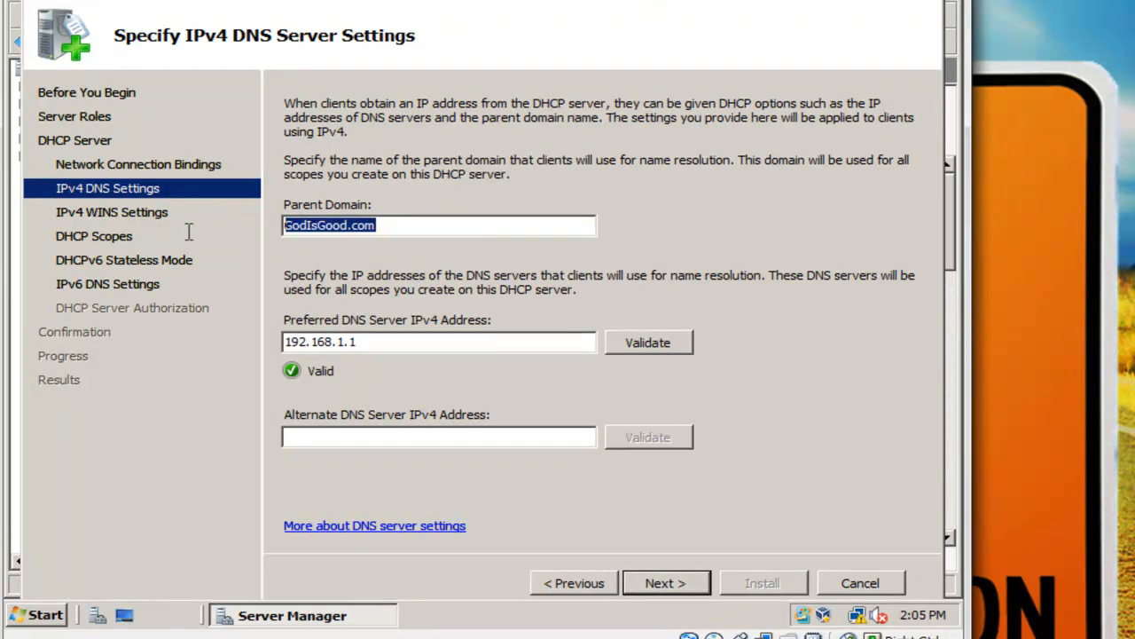
pyautogui.moveTo(388, 342); pyautogui.dragTo(253, 348)
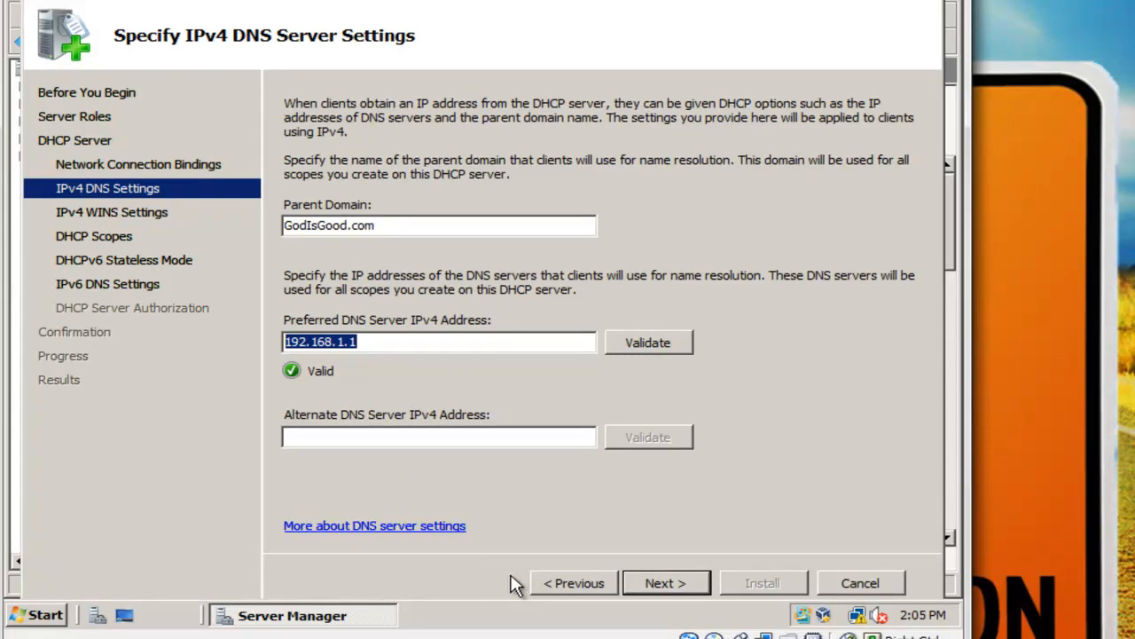
pyautogui.click(677, 583)
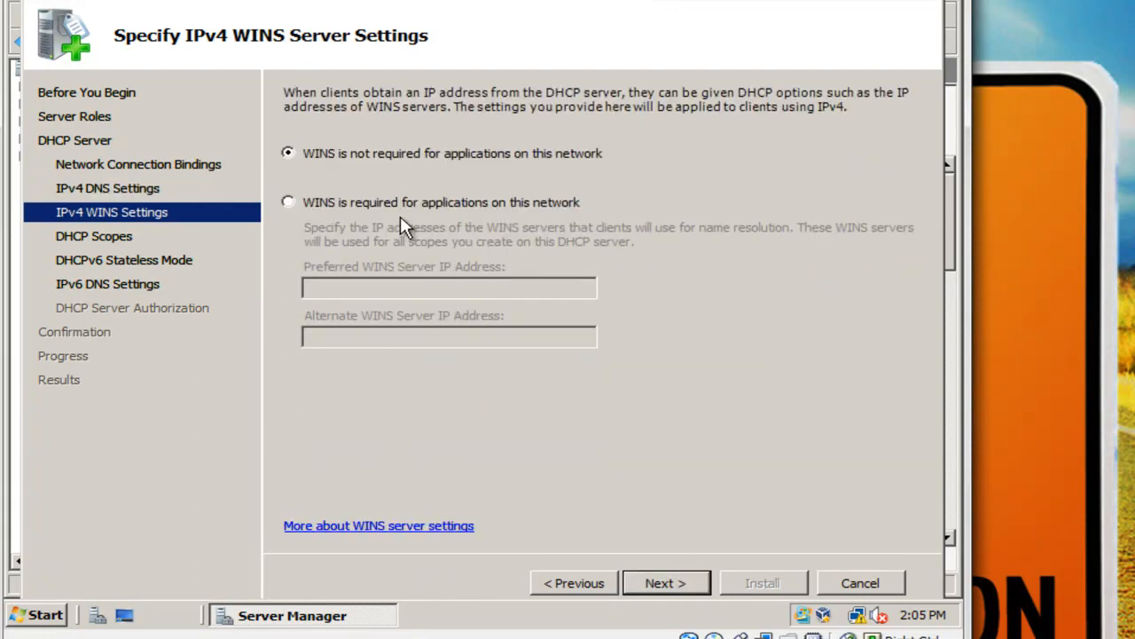
# Keep 'WINS is not required' and bring up the empty Add Scope dialog.
pyautogui.click(676, 590)
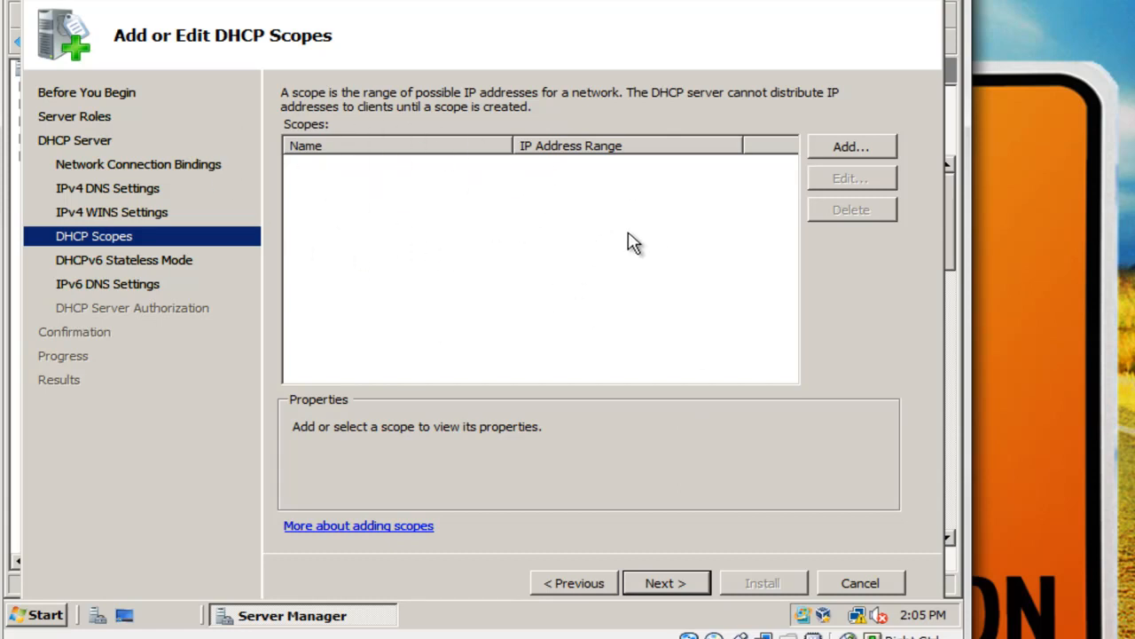
pyautogui.click(886, 153)
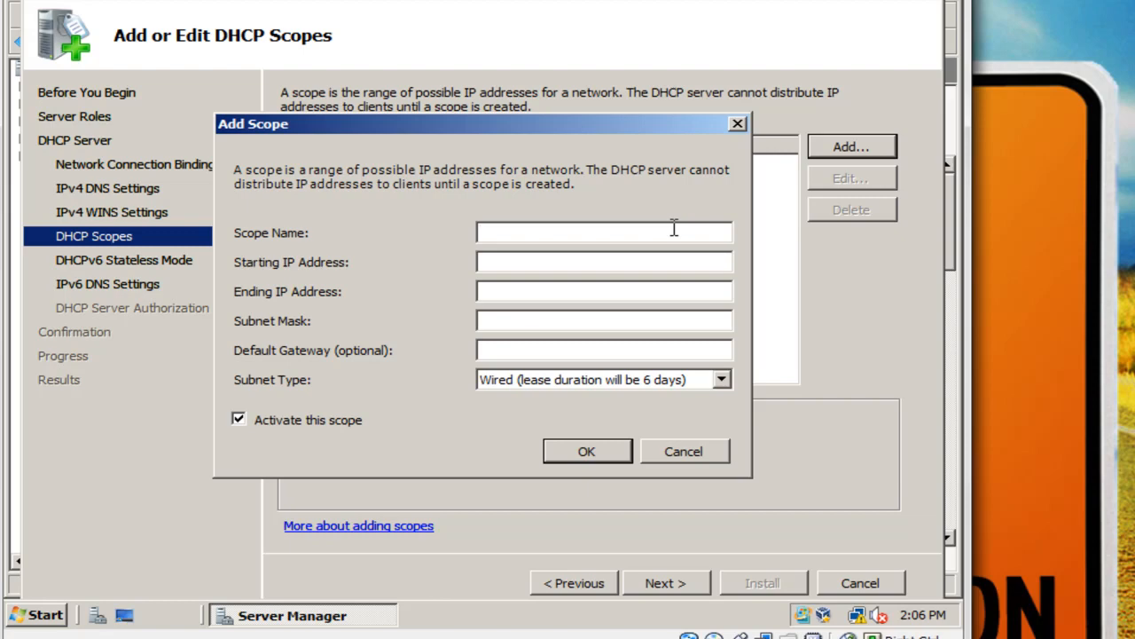
# Name the scope 'Scope test' with range 192.168.1.10 to 192.168.1.20.
pyautogui.write('Scope test')
pyautogui.click(596, 265)
pyautogui.write('192')
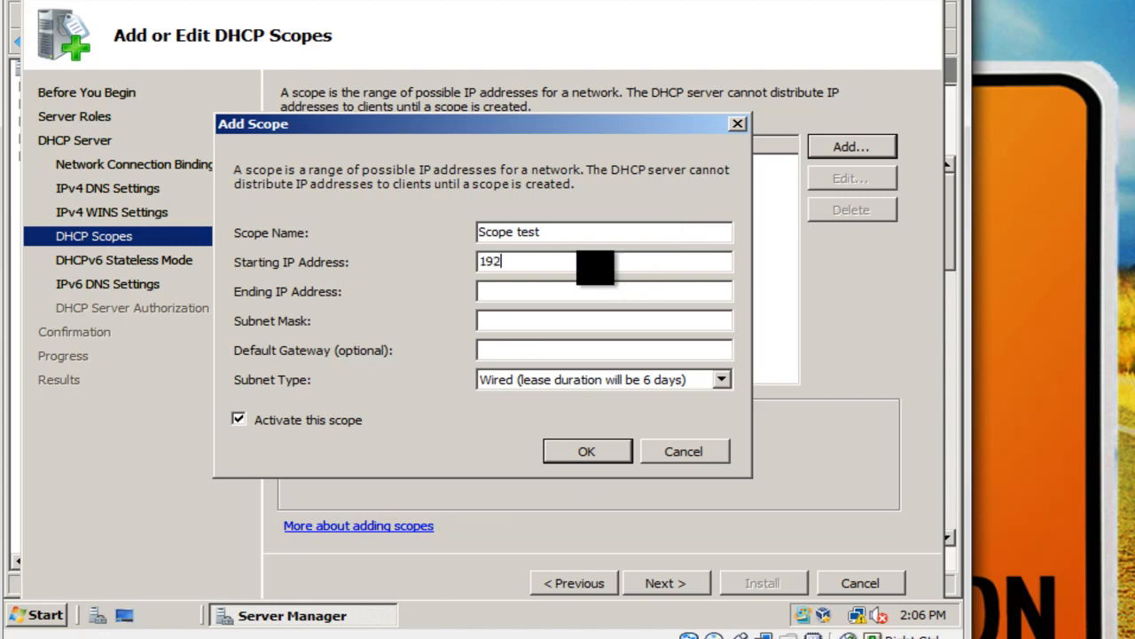
pyautogui.write('.168.1.10')
pyautogui.write('19')
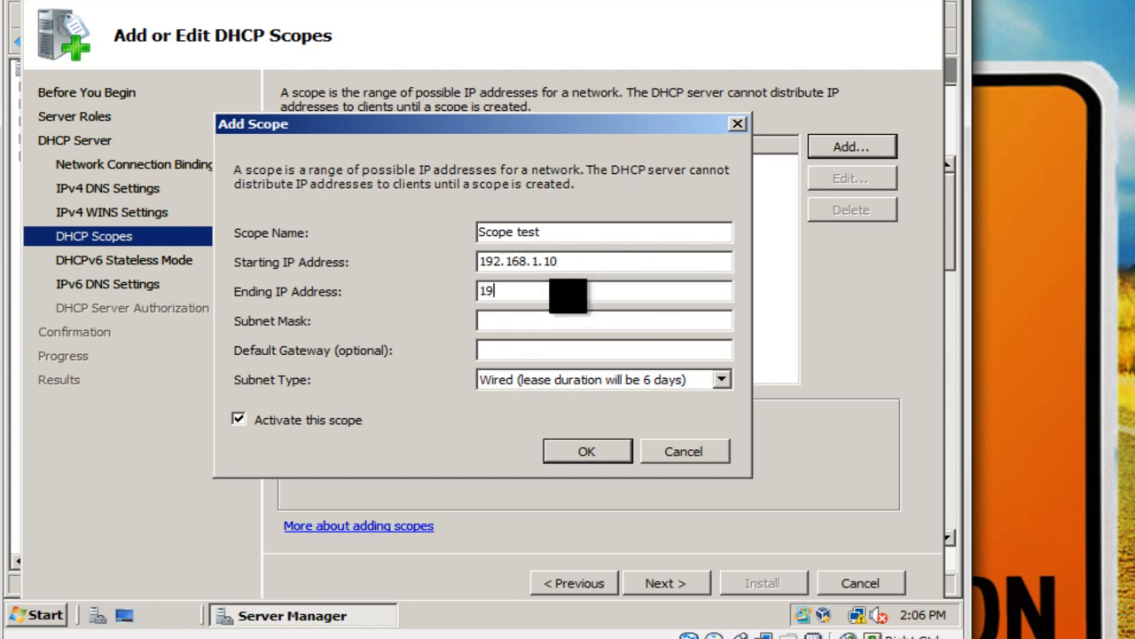
pyautogui.write('2.168.1.20')
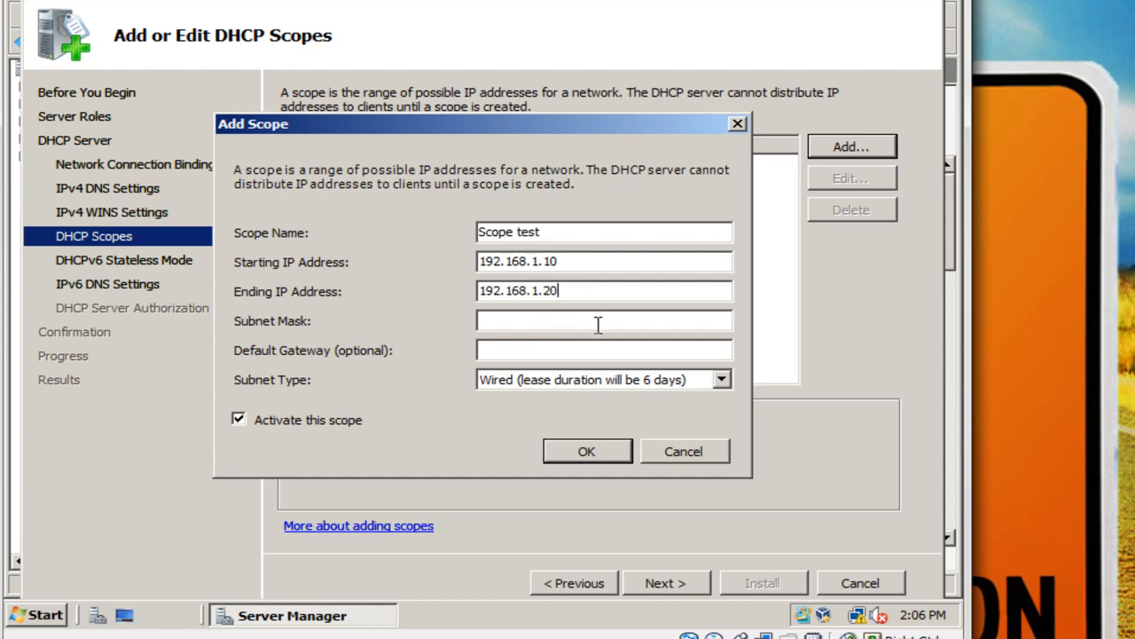
# Set mask 255.255.255.0, gateway 192.168.1.1, Wired subnet type, and save the scope.
pyautogui.click(598, 325)
pyautogui.write('255.2555')
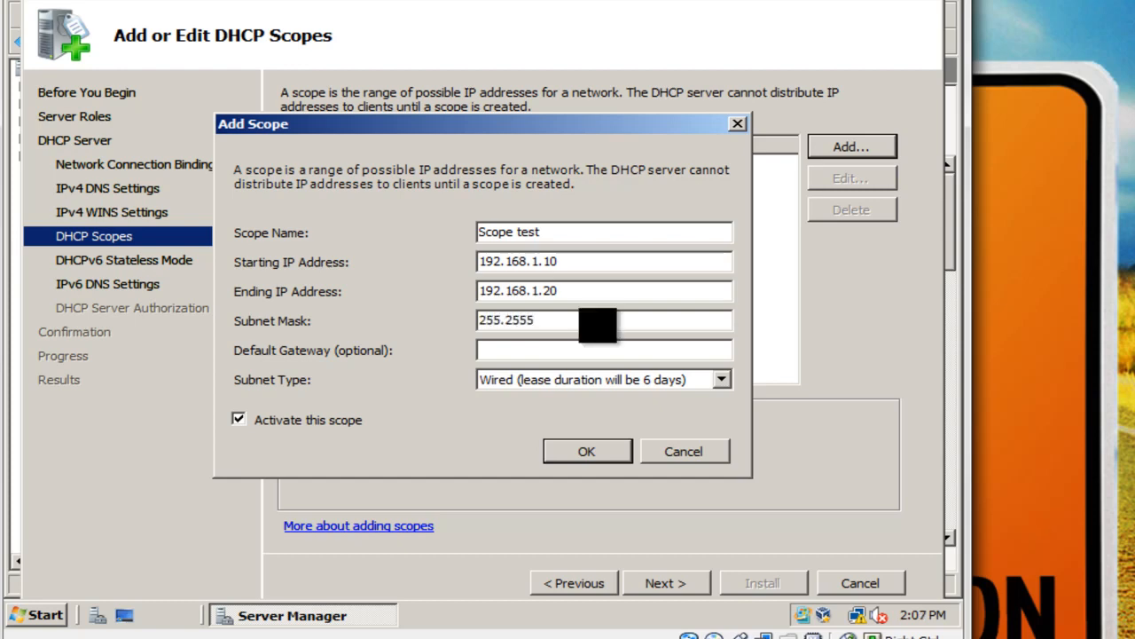
pyautogui.press('BackSpace')
pyautogui.write('.')
pyautogui.write('25')
pyautogui.write('192.16')
pyautogui.write('8.1.1')
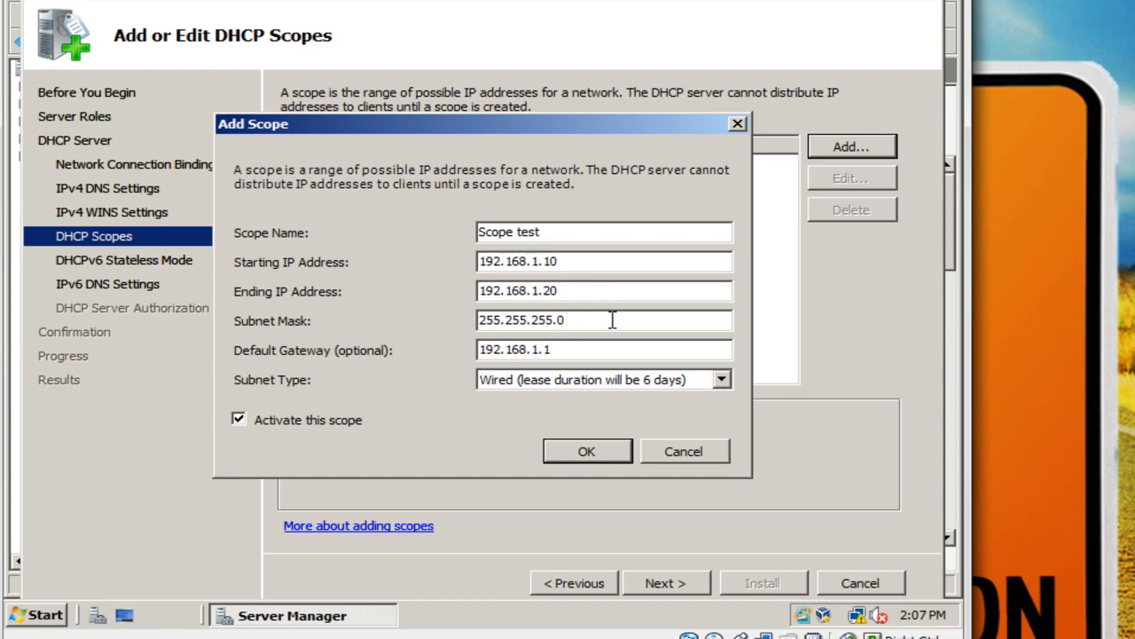
pyautogui.click(610, 396)
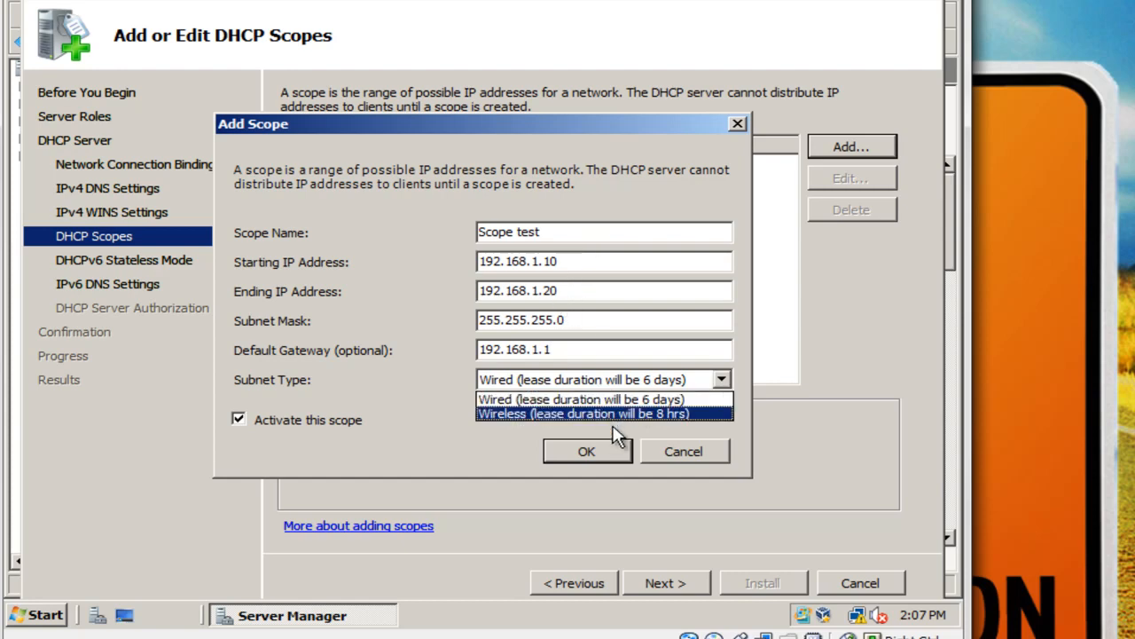
pyautogui.click(579, 401)
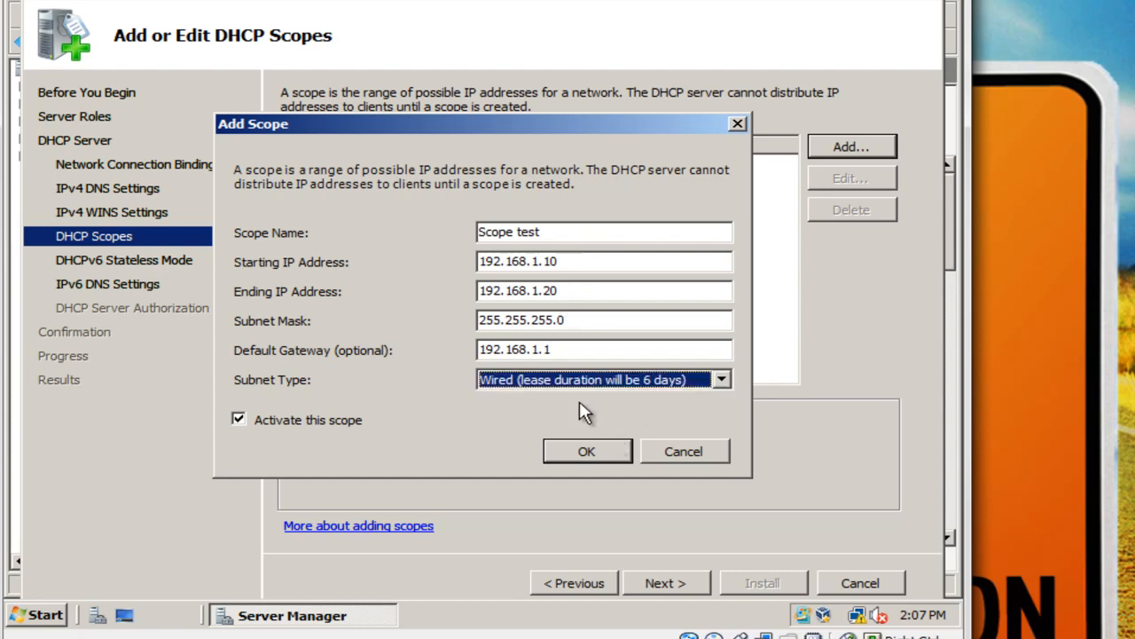
pyautogui.click(579, 450)
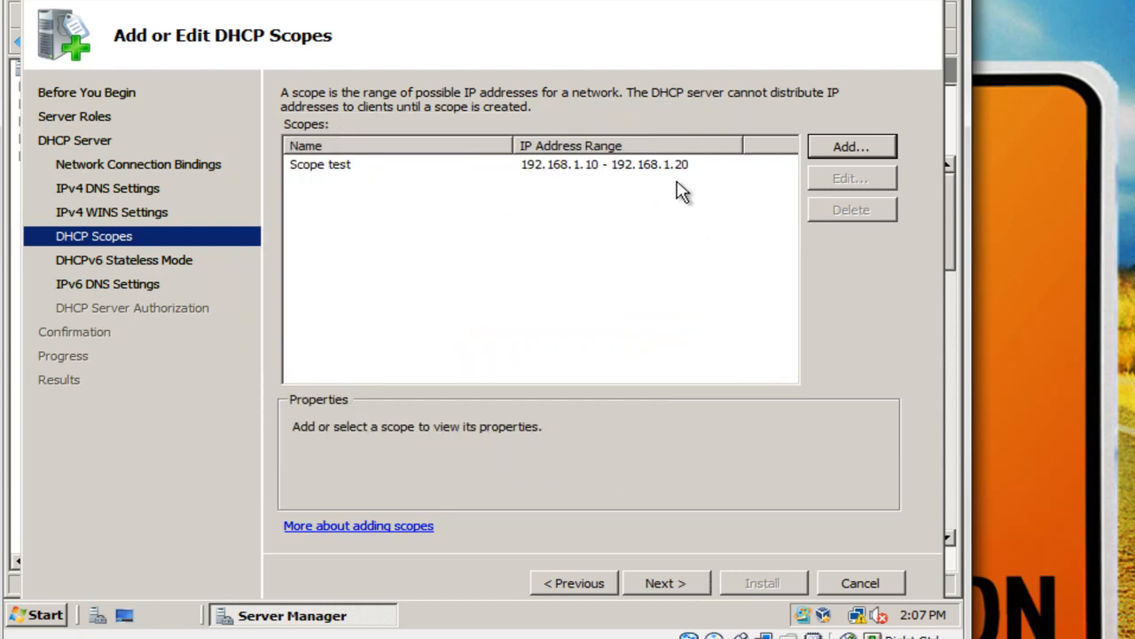
# Disable DHCPv6 stateless mode for the DHCP server.
pyautogui.click(680, 594)
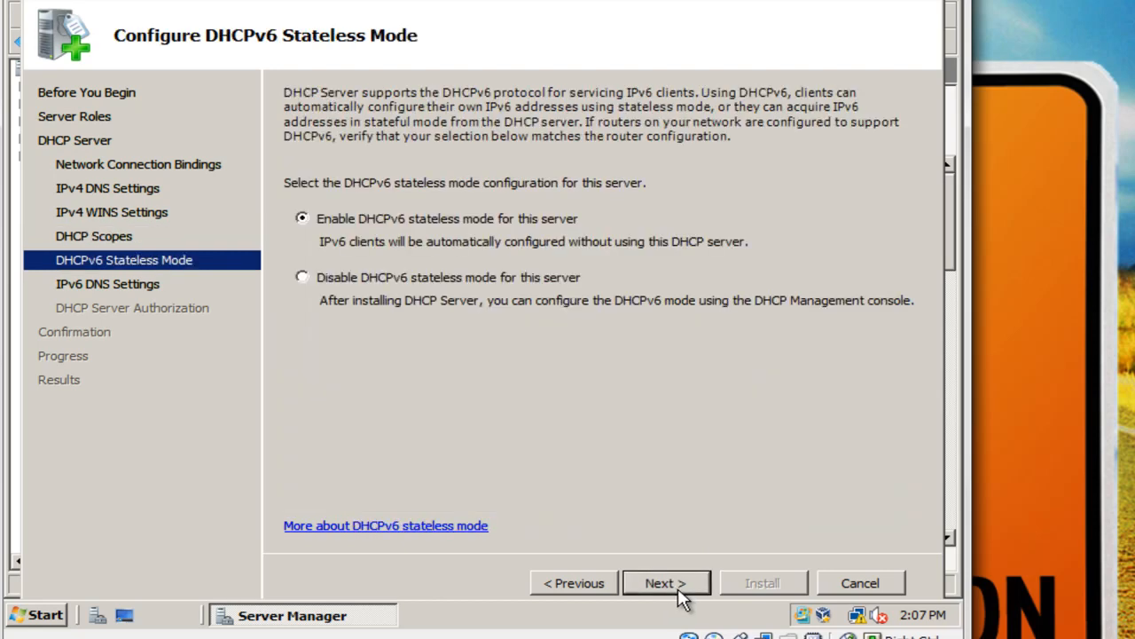
pyautogui.click(412, 277)
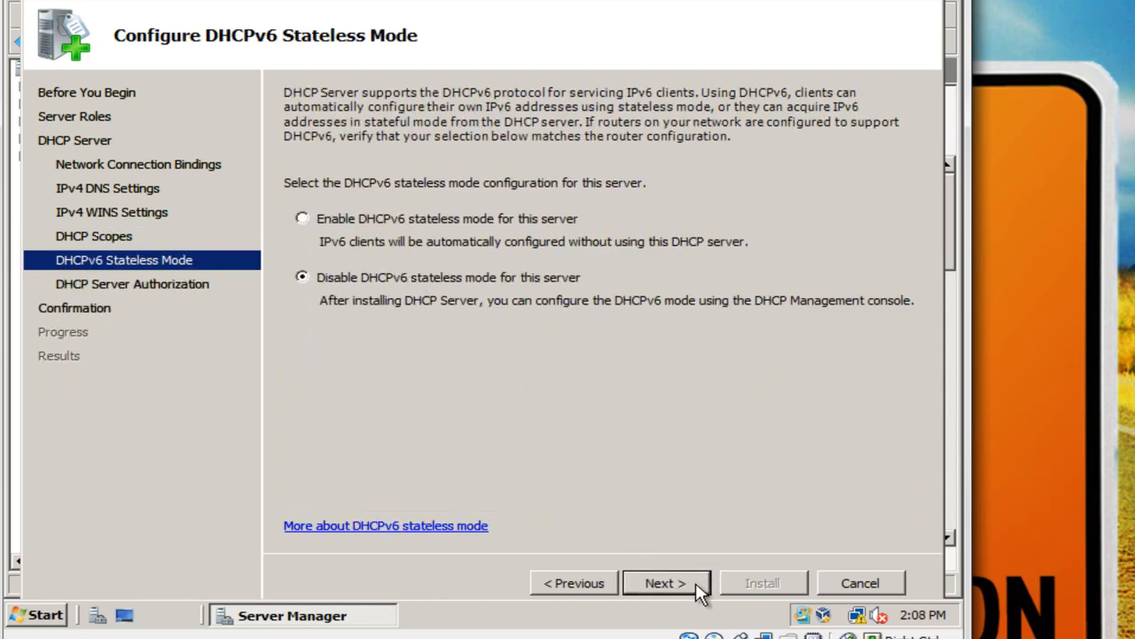
pyautogui.click(696, 585)
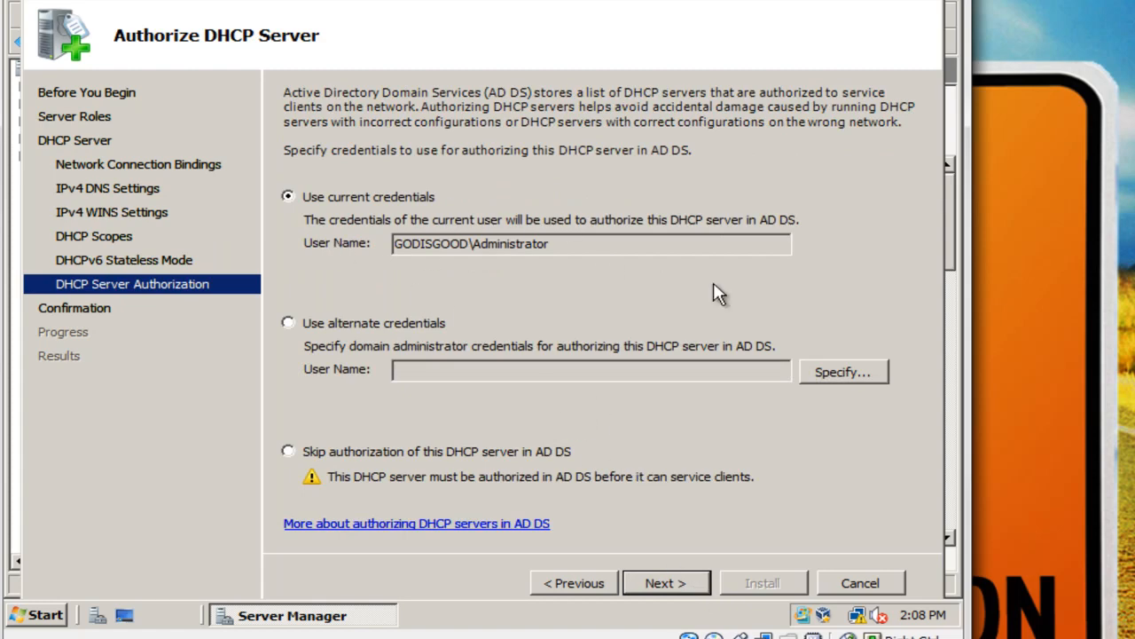
# Authorize with current credentials and install the DHCP Server role.
pyautogui.click(681, 588)
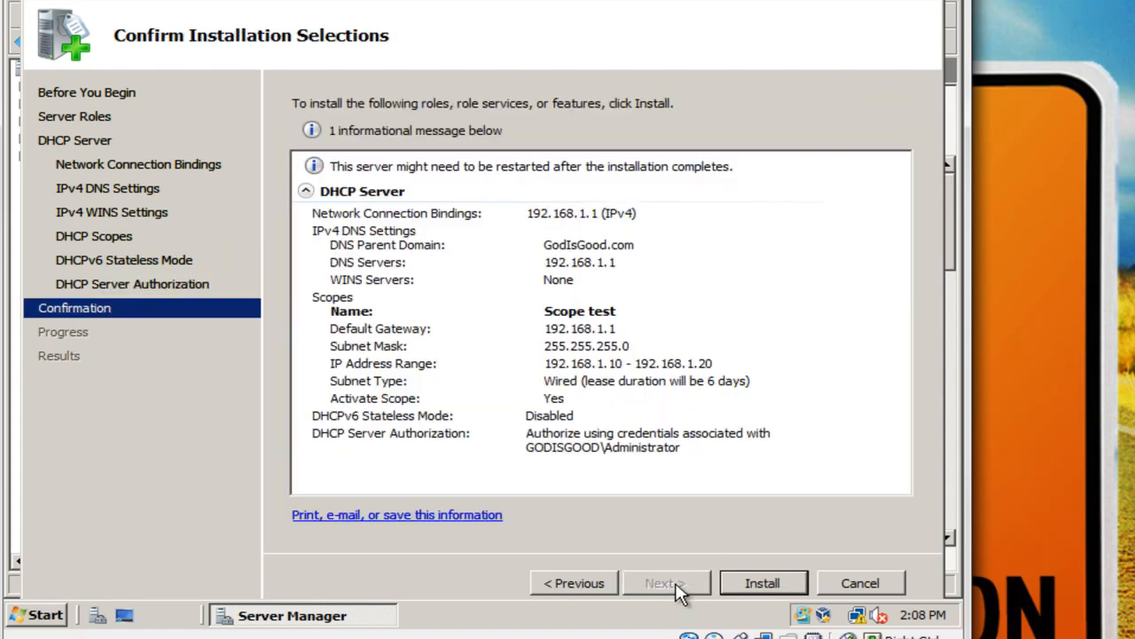
pyautogui.click(763, 582)
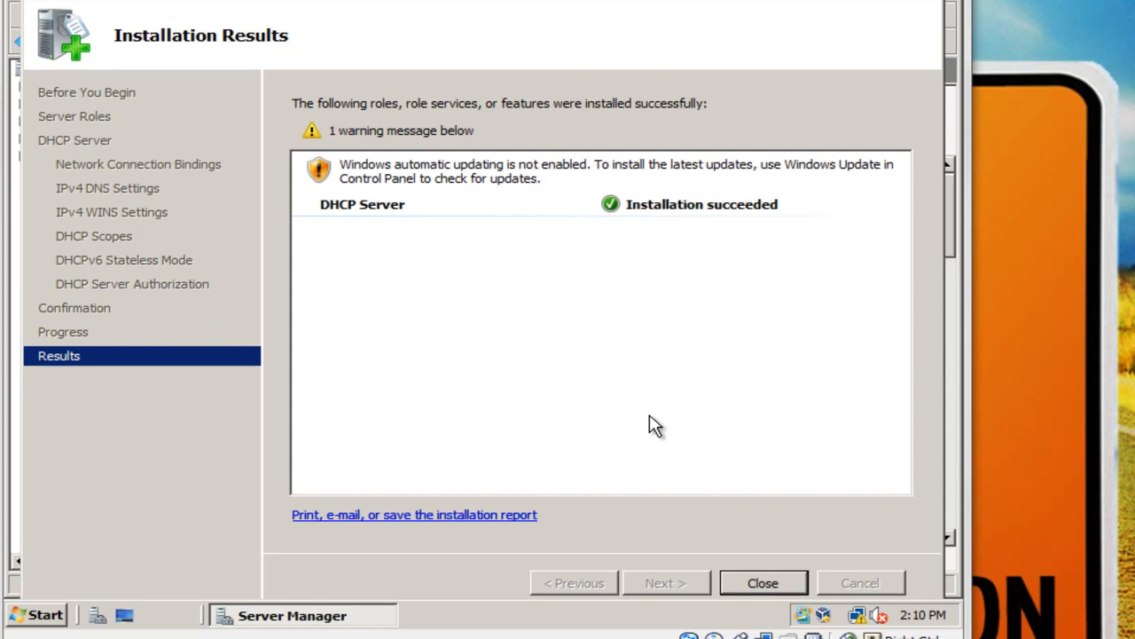
pyautogui.click(763, 583)
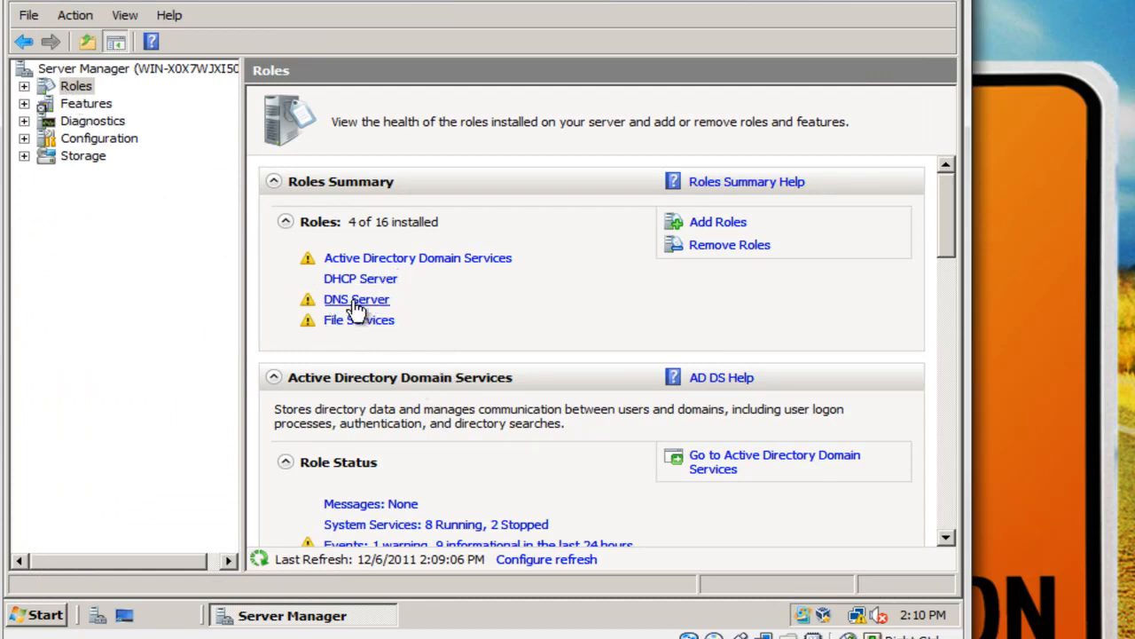
# Expand Roles and show the DHCP Server role page with its node expanded.
pyautogui.click(25, 86)
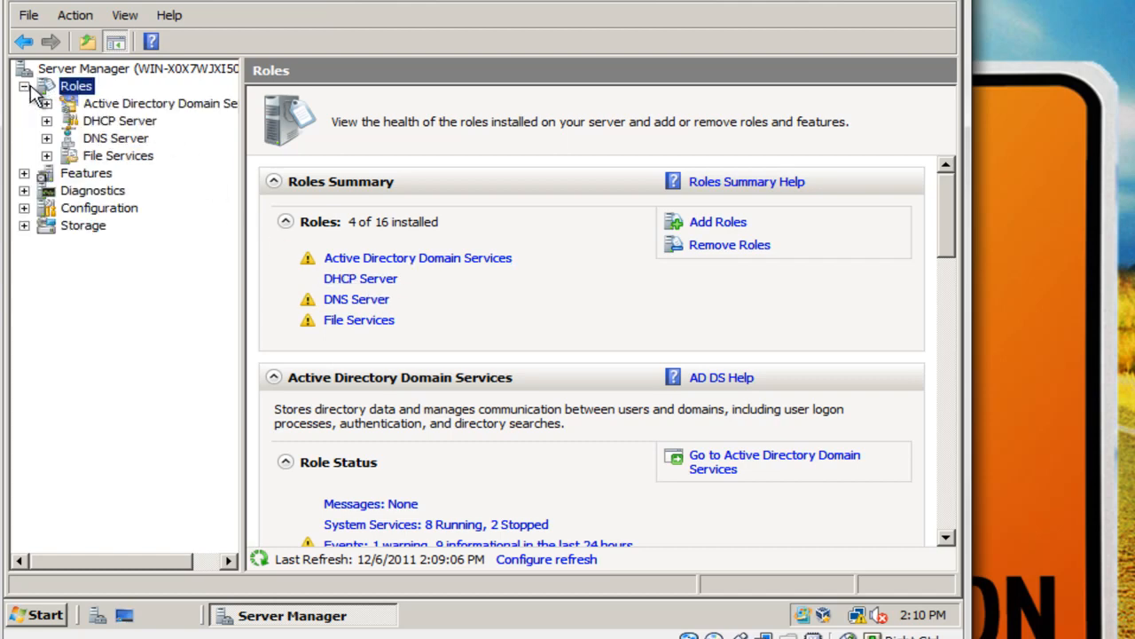
pyautogui.click(105, 123)
pyautogui.click(46, 120)
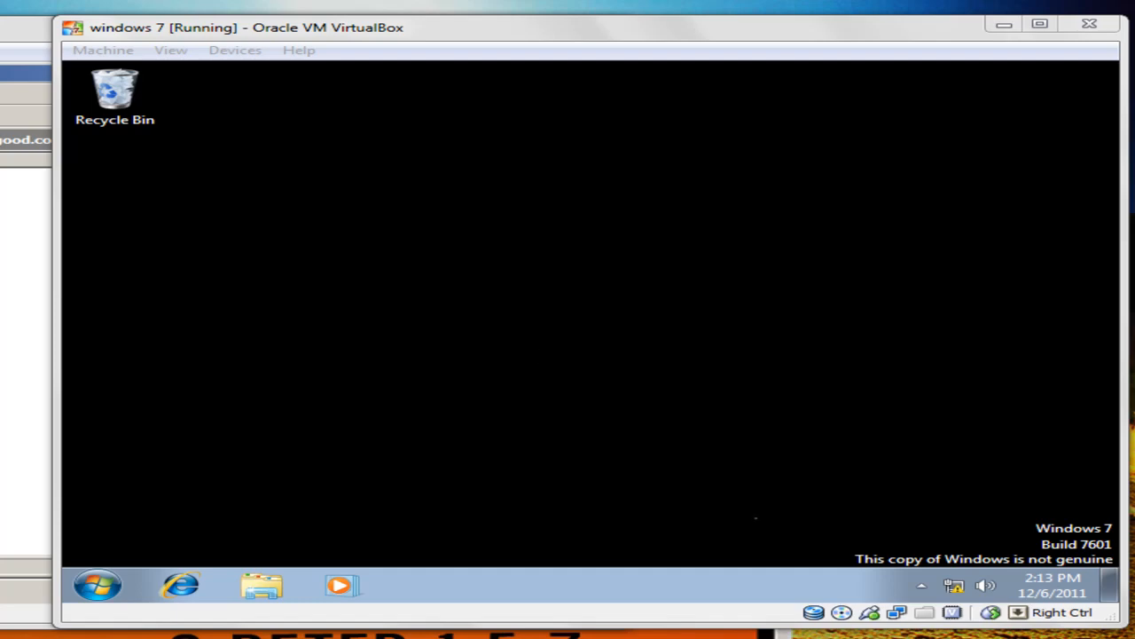
# On the Windows 7 VM, open Local Area Connection properties, approving UAC with the administrator password.
pyautogui.click(954, 586)
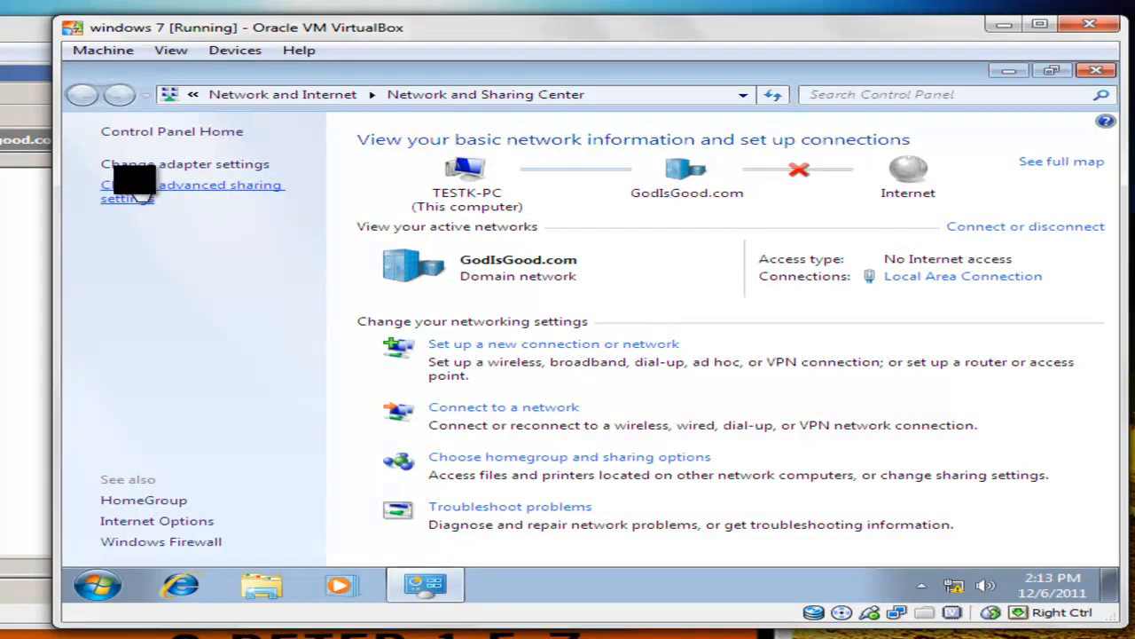
pyautogui.click(177, 164)
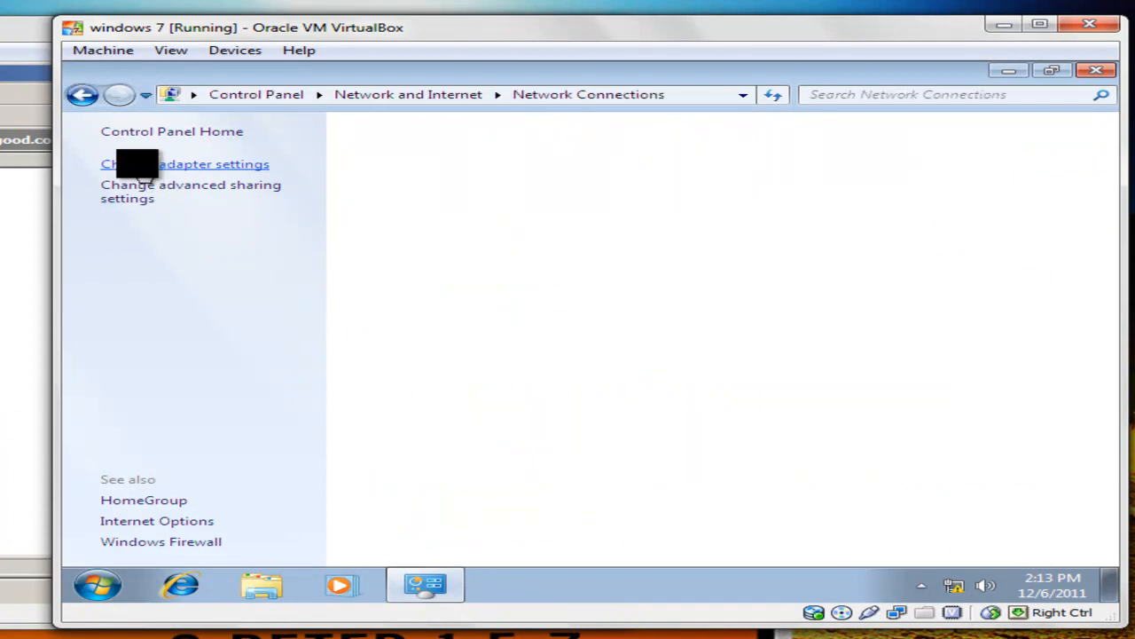
pyautogui.rightClick(137, 165)
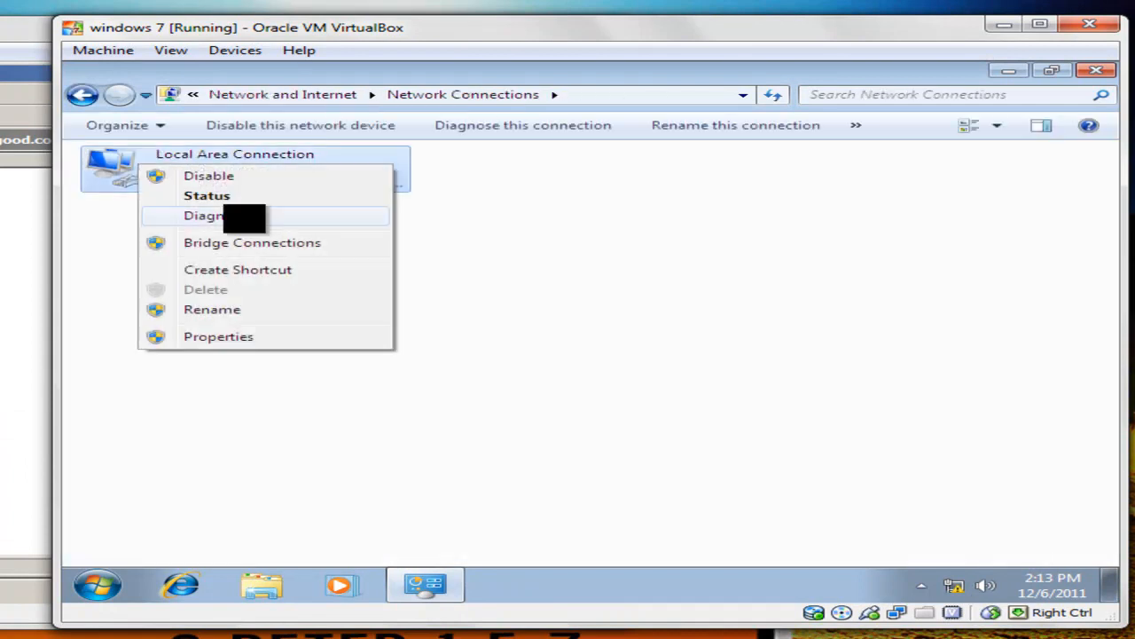
pyautogui.click(270, 337)
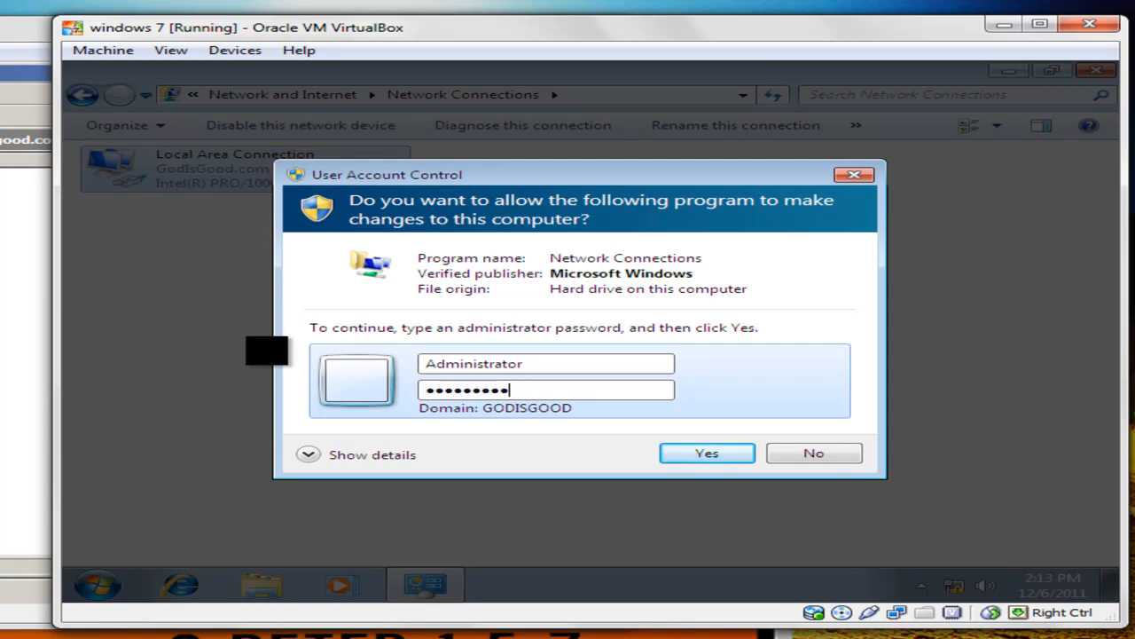
pyautogui.press('Return')
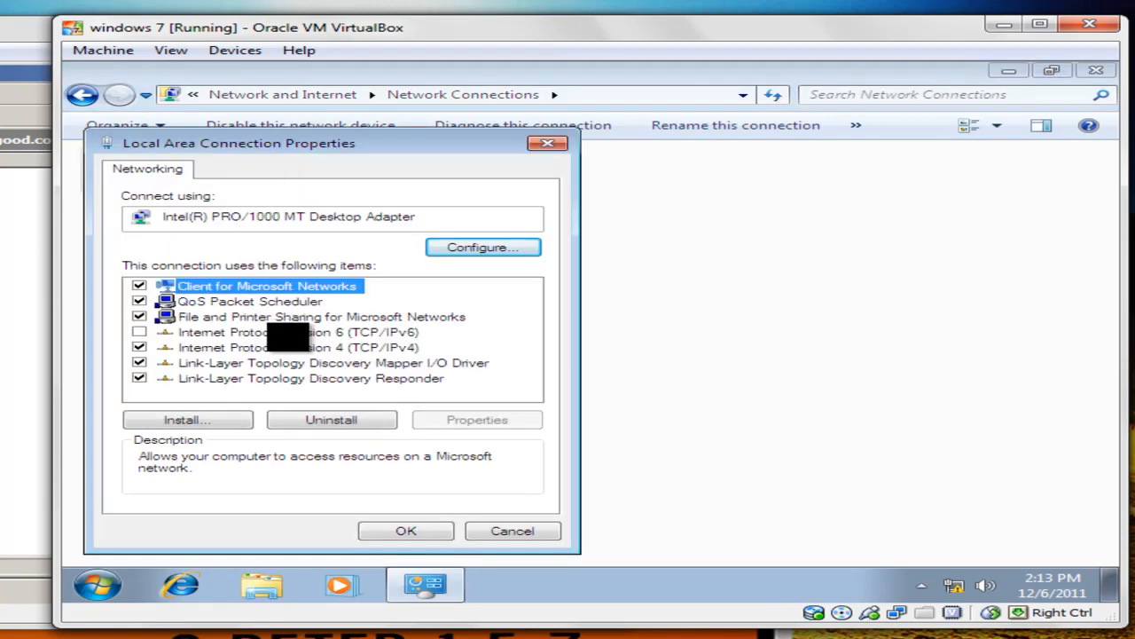
# Set TCP/IPv4 to obtain both the IP address and DNS server automatically.
pyautogui.click(292, 347)
pyautogui.click(469, 423)
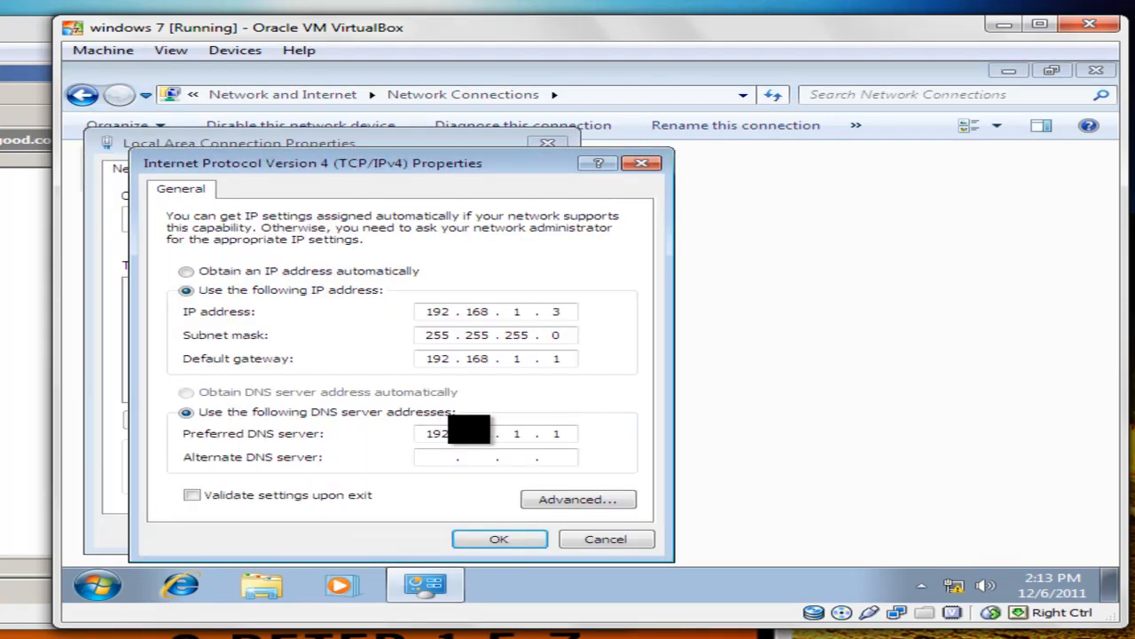
pyautogui.click(230, 271)
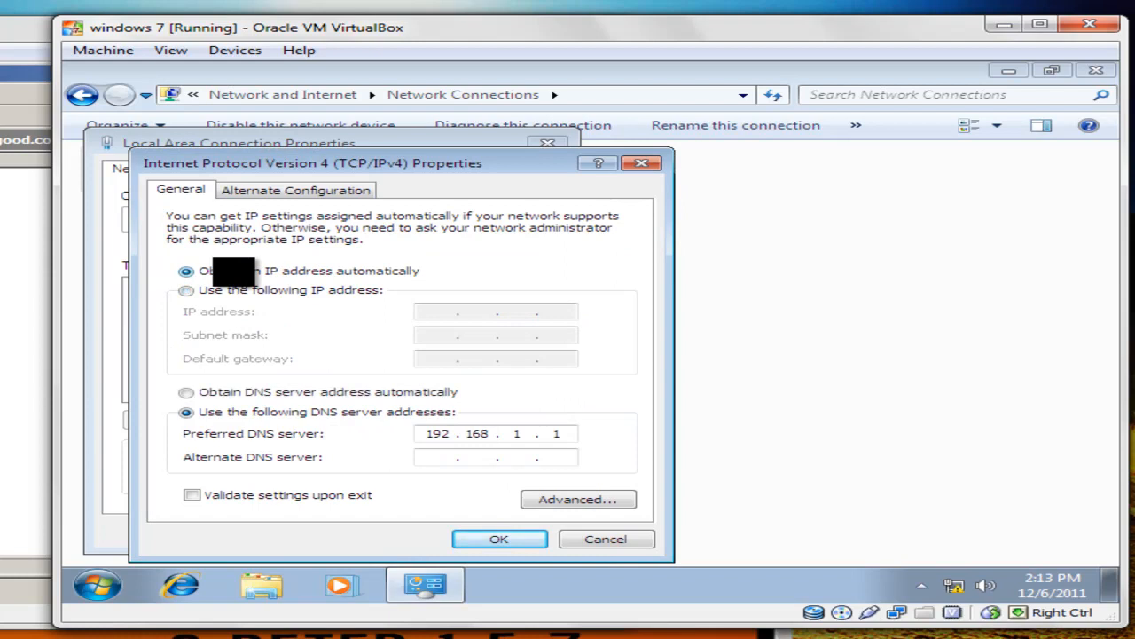
pyautogui.click(291, 391)
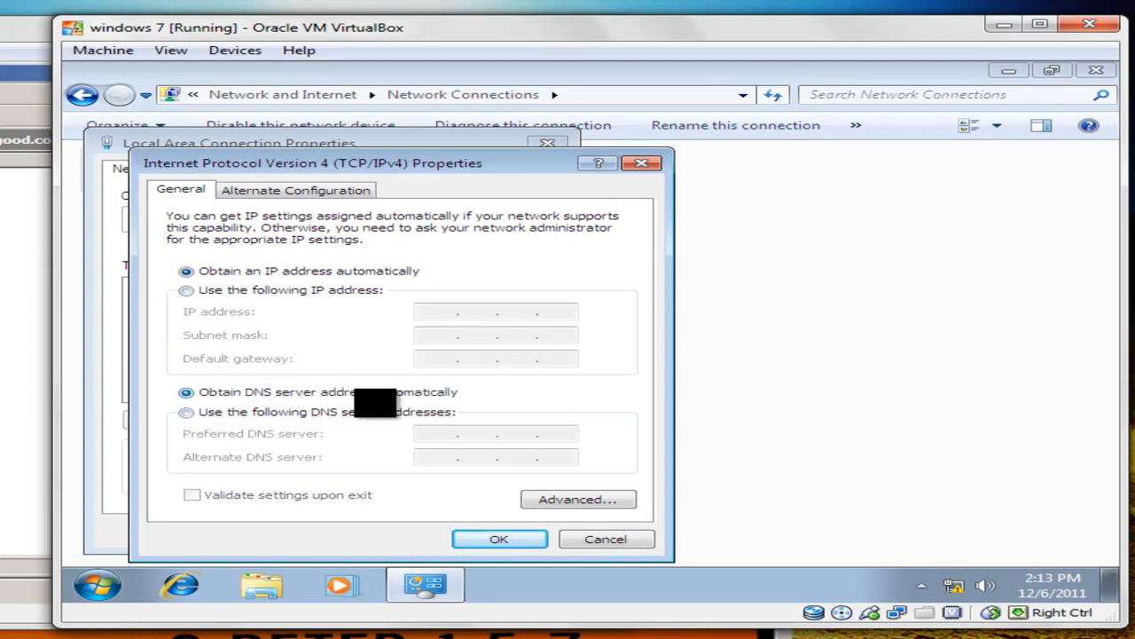
pyautogui.click(489, 540)
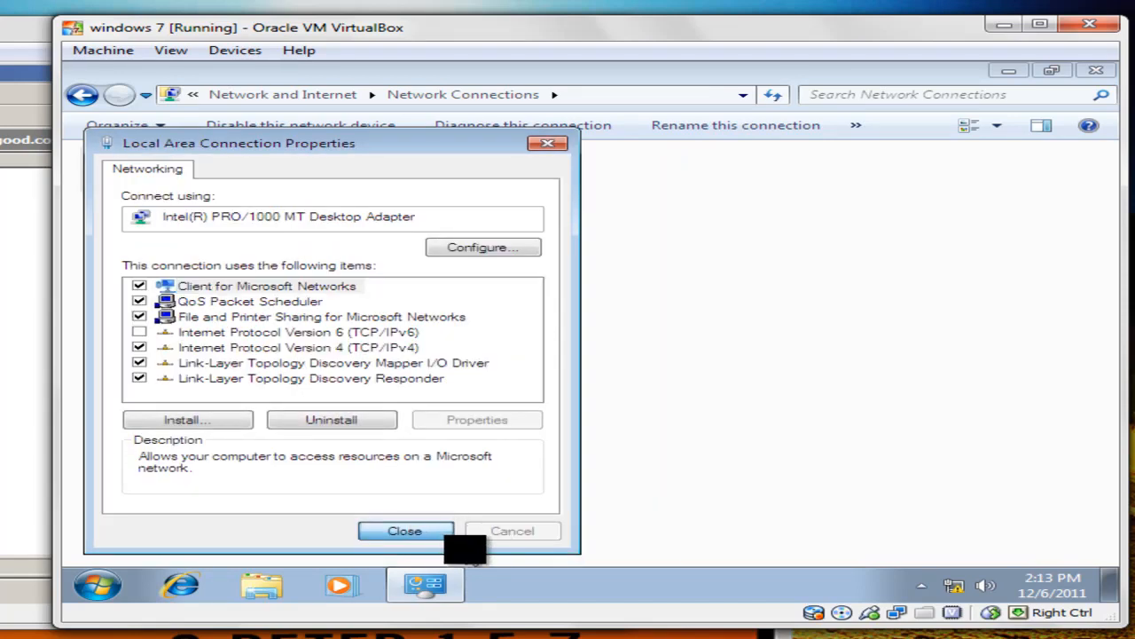
# Close the connection properties and refresh the Network Connections list.
pyautogui.click(433, 534)
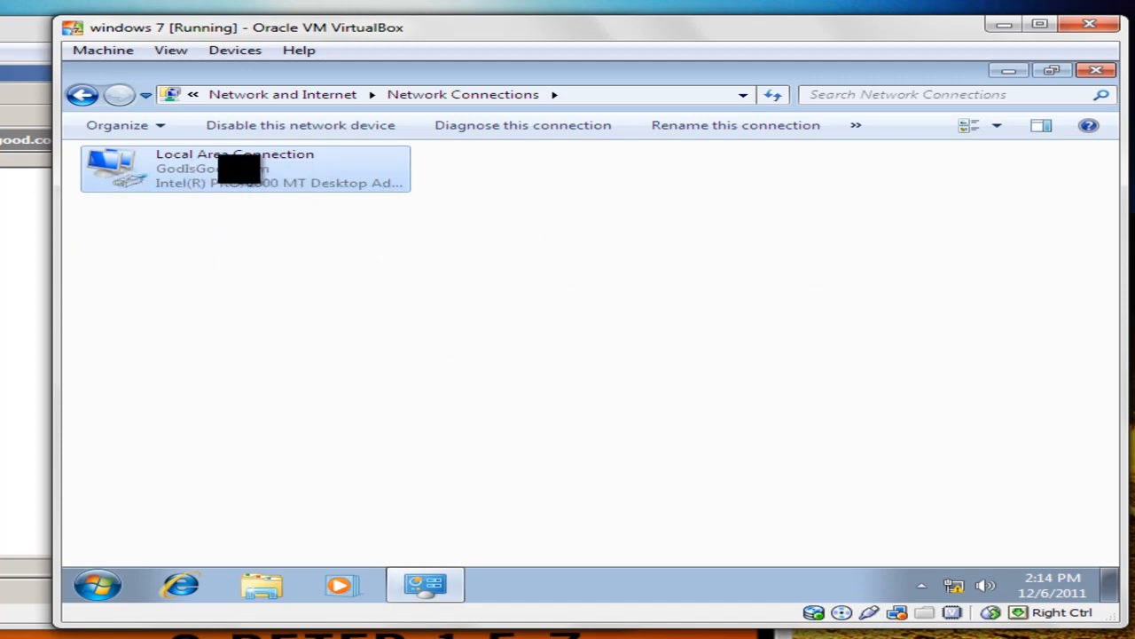
pyautogui.rightClick(432, 232)
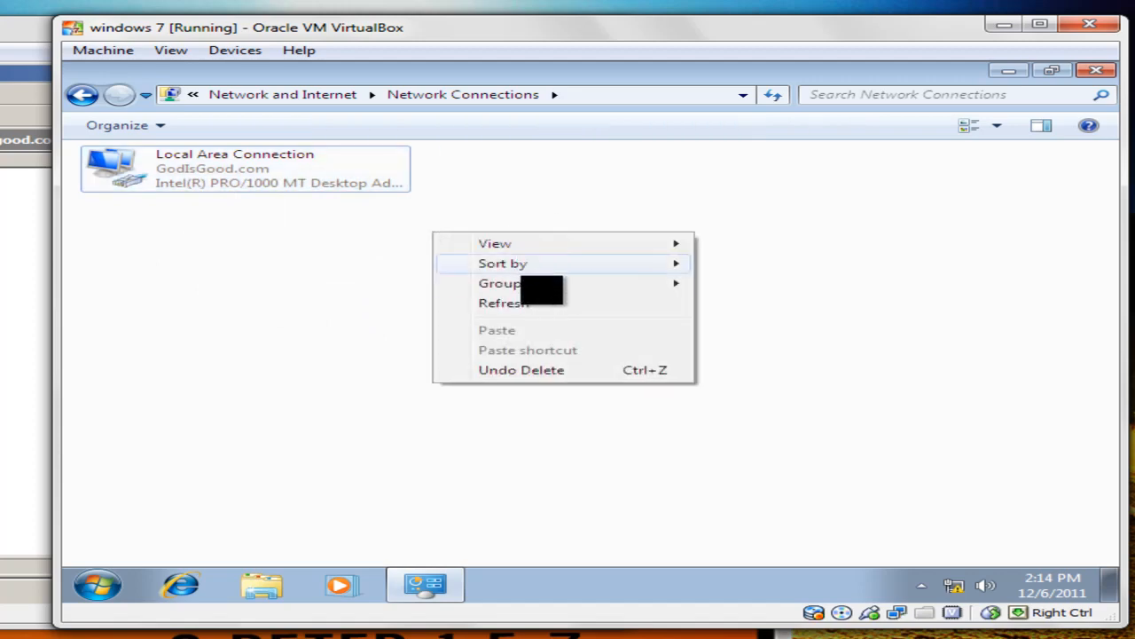
pyautogui.click(528, 303)
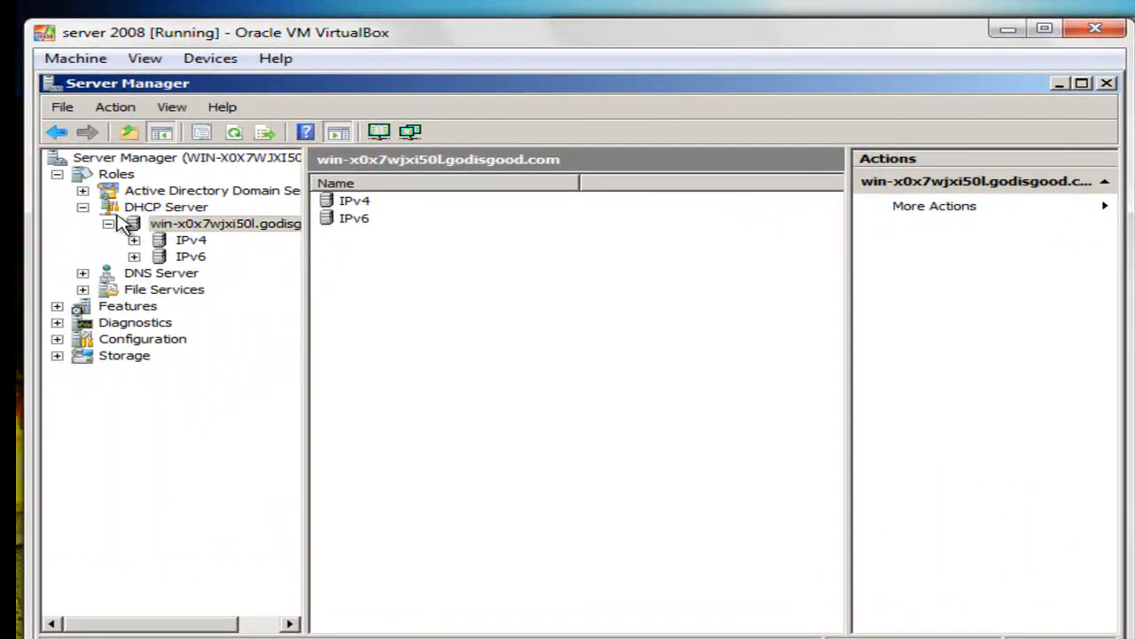
# Show Scope 192.168.1.0's Address Leases and select the 192.168.1.10 lease to testK-PC.
pyautogui.click(159, 208)
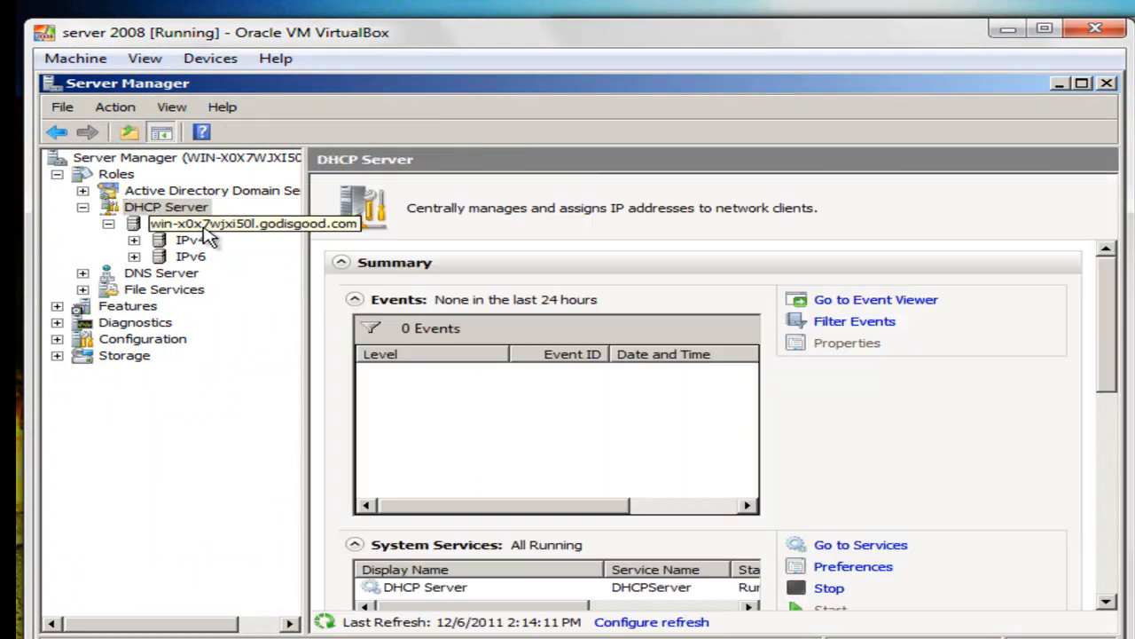
pyautogui.click(204, 229)
pyautogui.doubleClick(195, 241)
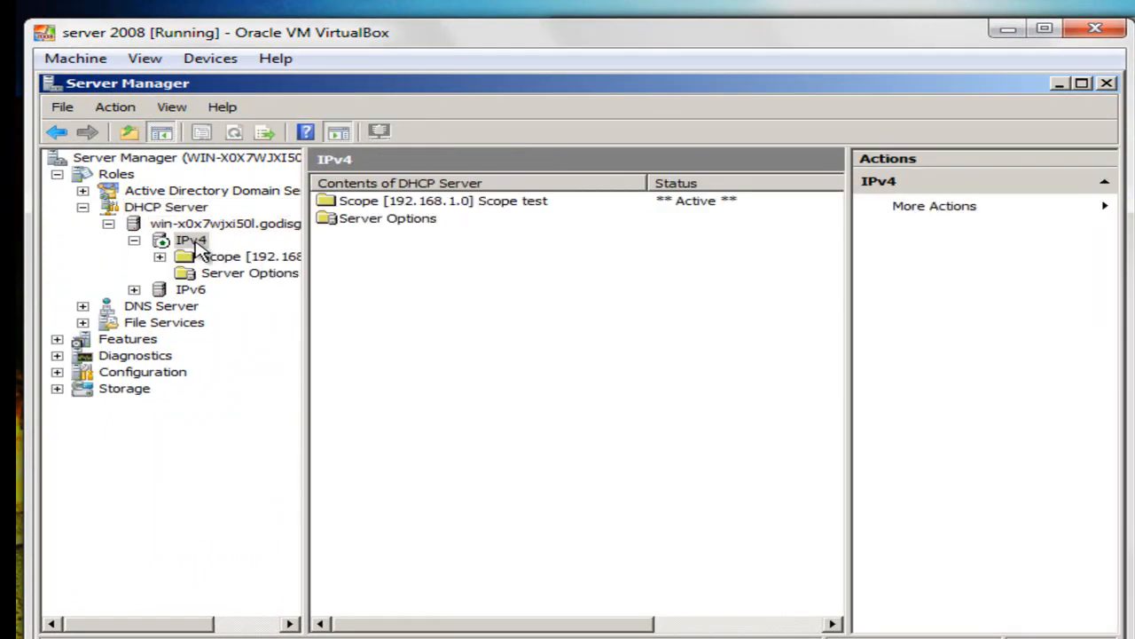
pyautogui.doubleClick(398, 202)
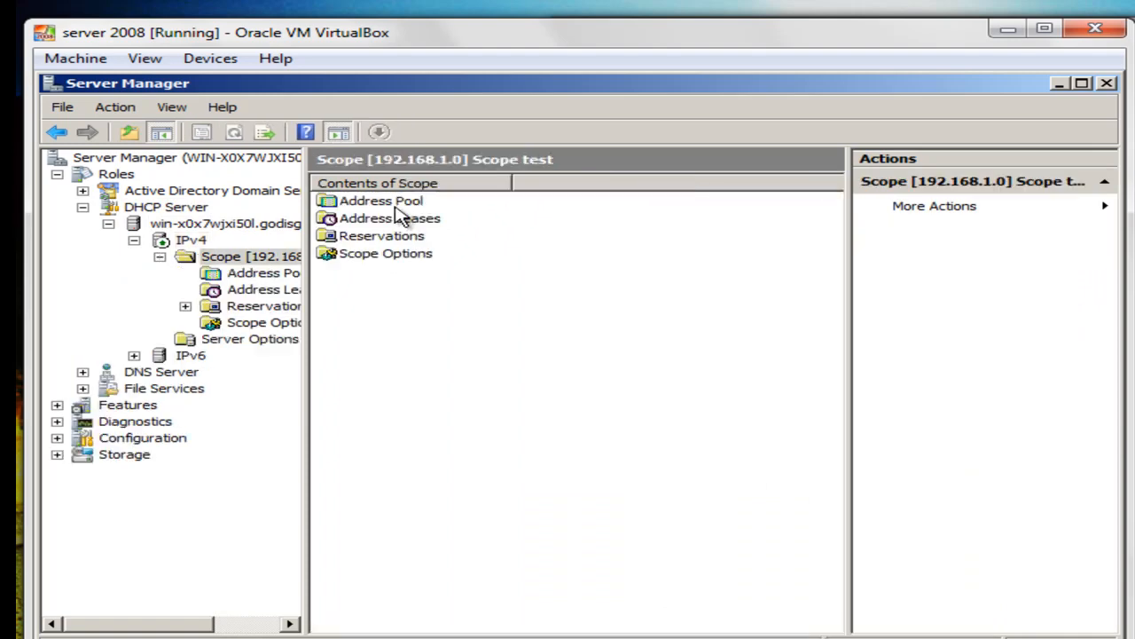
pyautogui.doubleClick(406, 220)
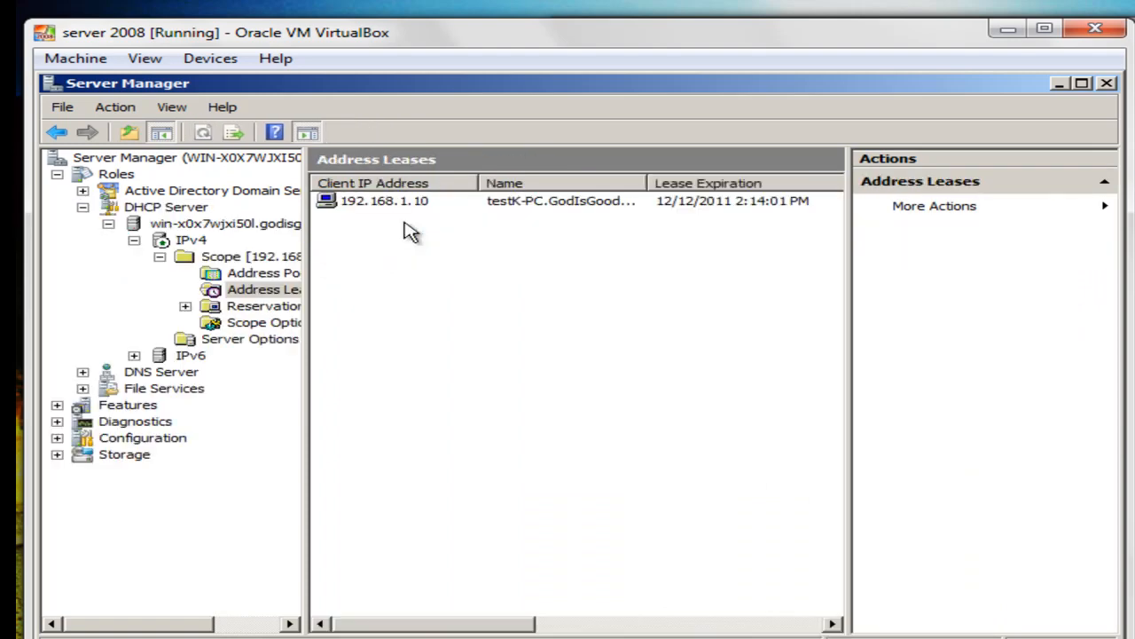
pyautogui.click(404, 206)
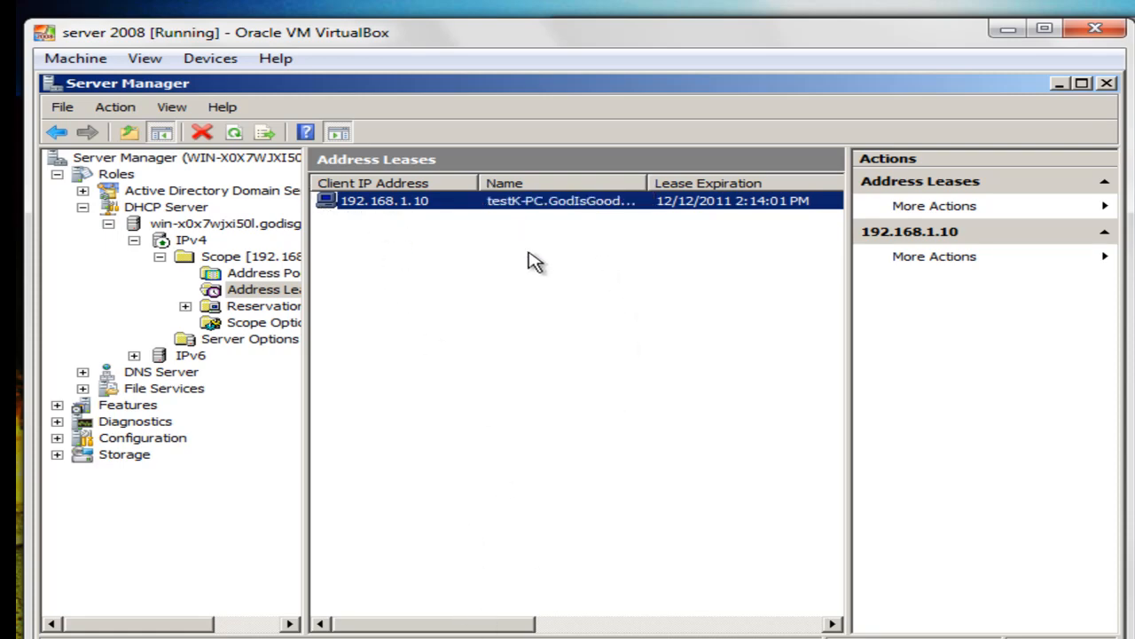
# Adjust the window and select the DNS Server role.
pyautogui.moveTo(466, 624); pyautogui.dragTo(343, 616)
pyautogui.click(628, 637)
pyautogui.click(140, 375)
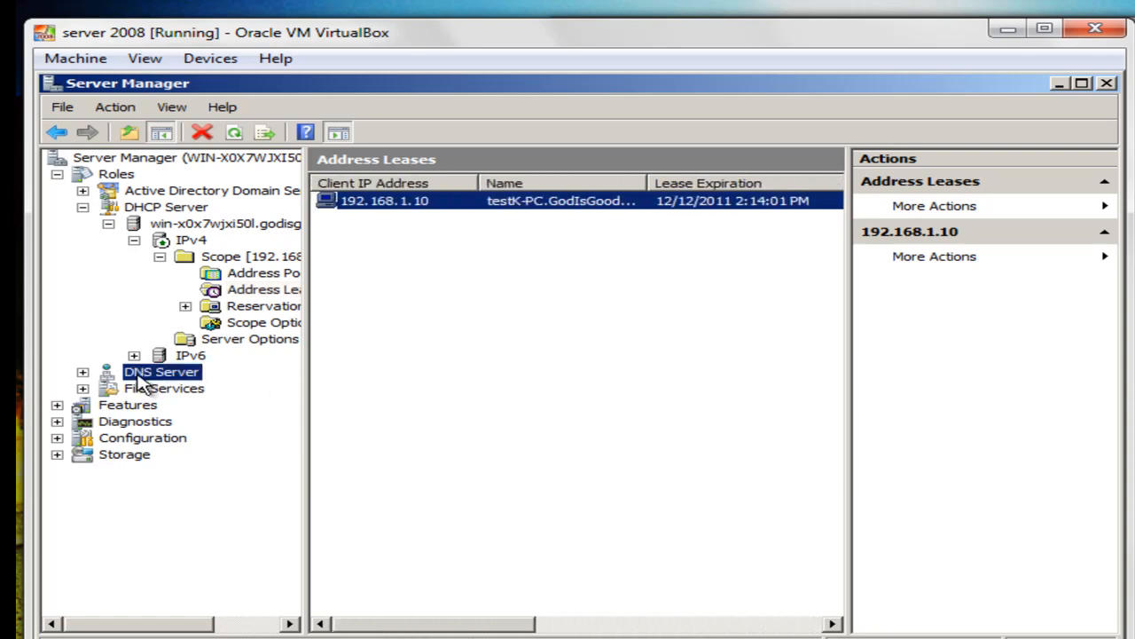
# Find the testK-PC host record in the GodIsGood.com forward lookup zone.
pyautogui.click(159, 390)
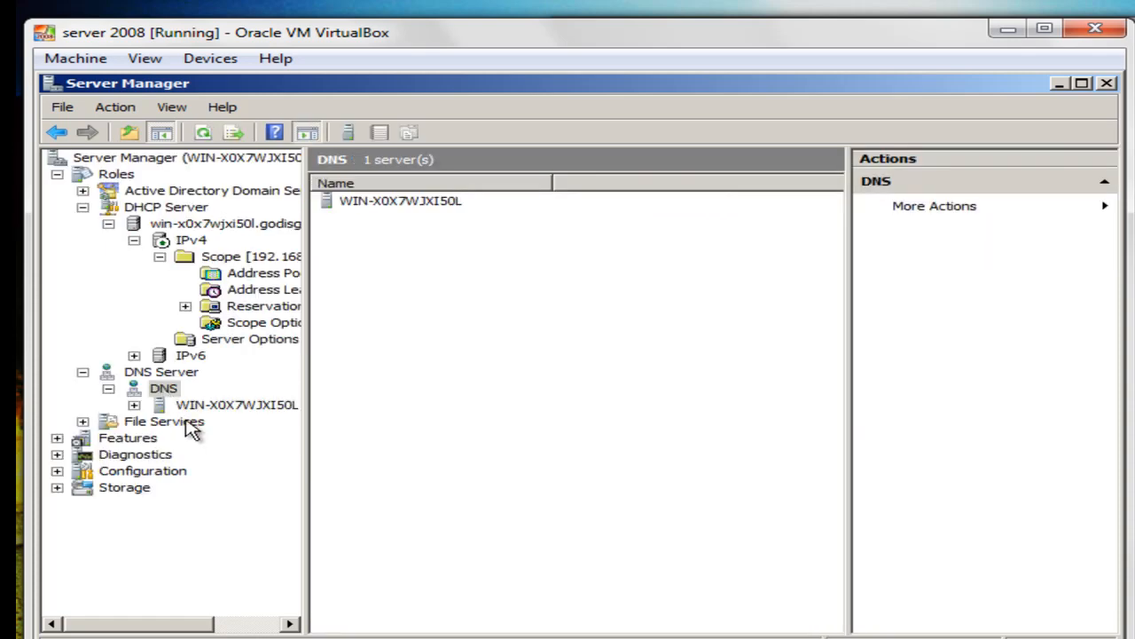
pyautogui.doubleClick(190, 405)
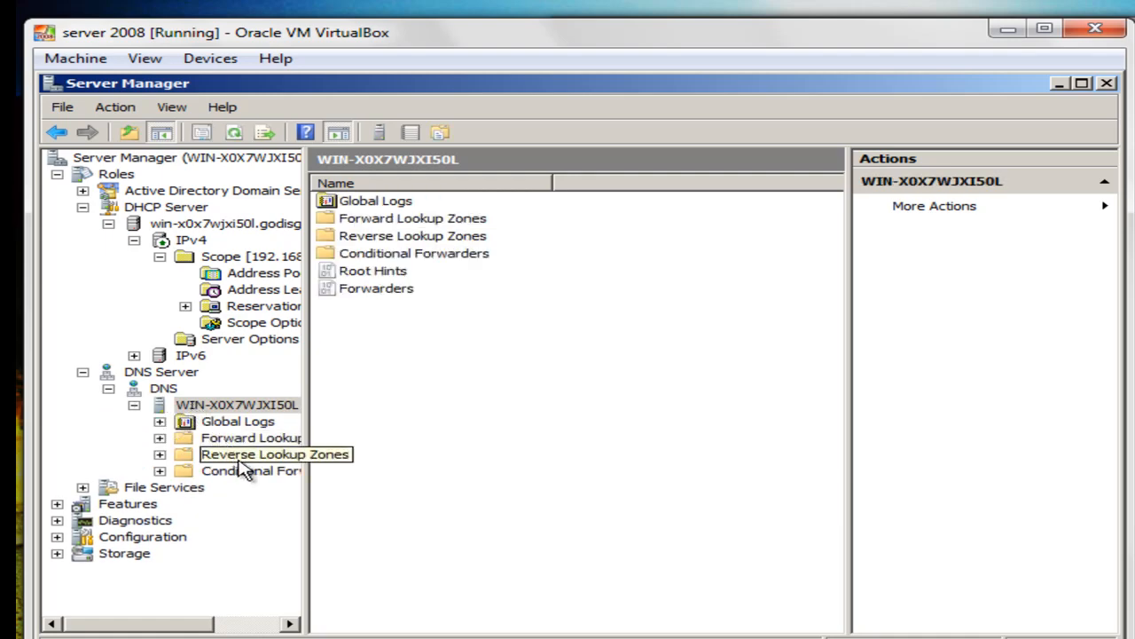
pyautogui.click(239, 439)
pyautogui.doubleClick(344, 220)
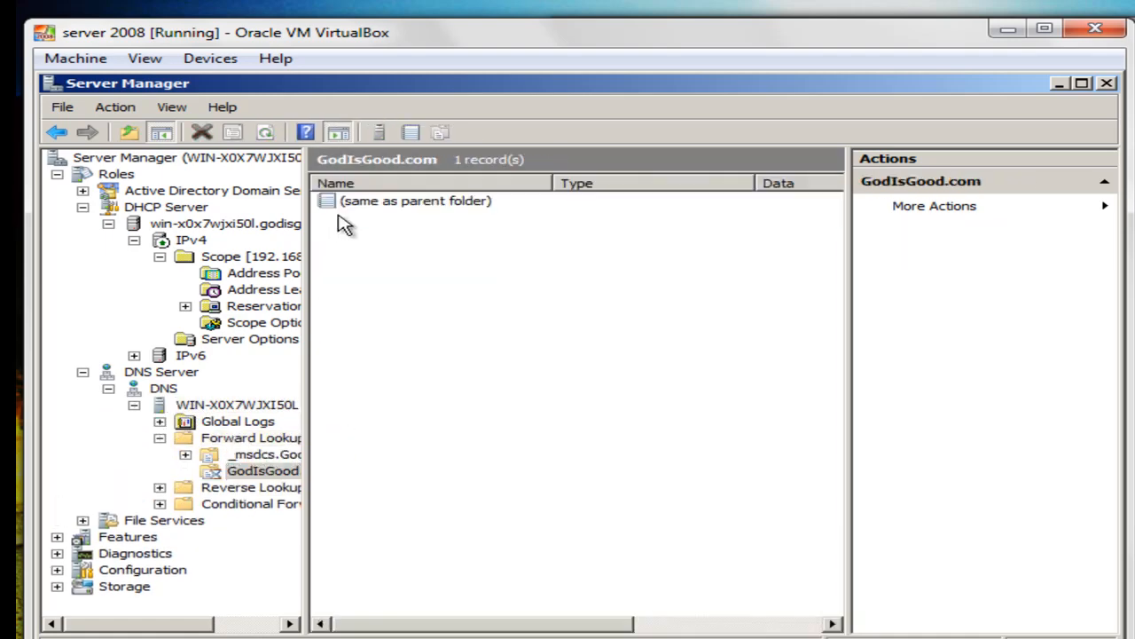
pyautogui.click(373, 377)
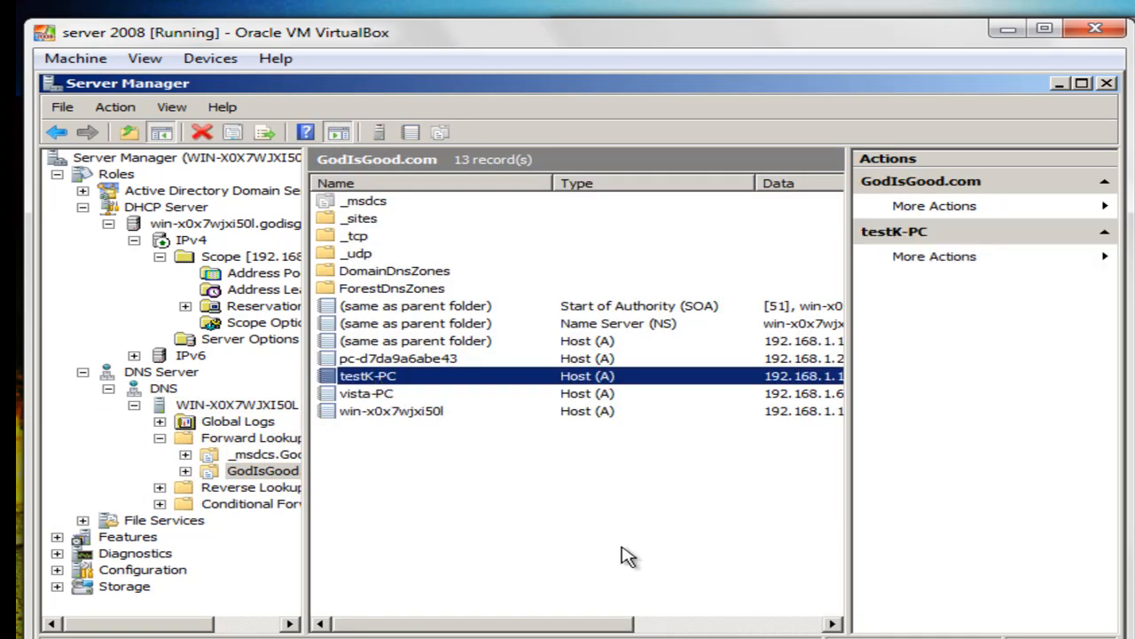
# Close Server Manager.
pyautogui.moveTo(593, 626); pyautogui.dragTo(524, 615)
pyautogui.moveTo(600, 628); pyautogui.dragTo(582, 612)
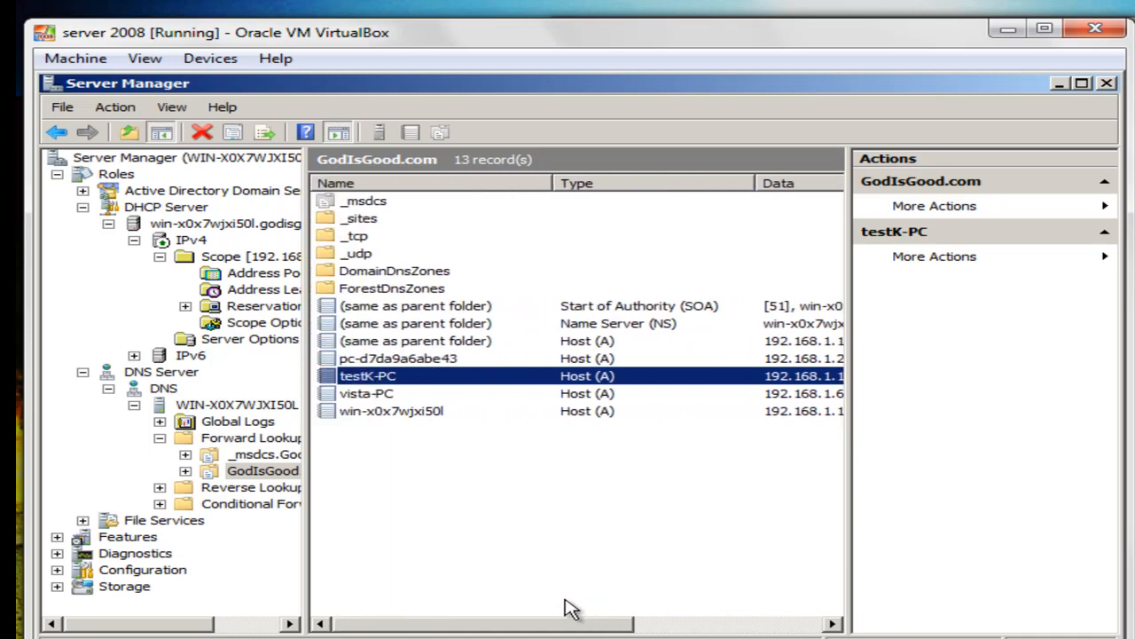
pyautogui.click(1107, 85)
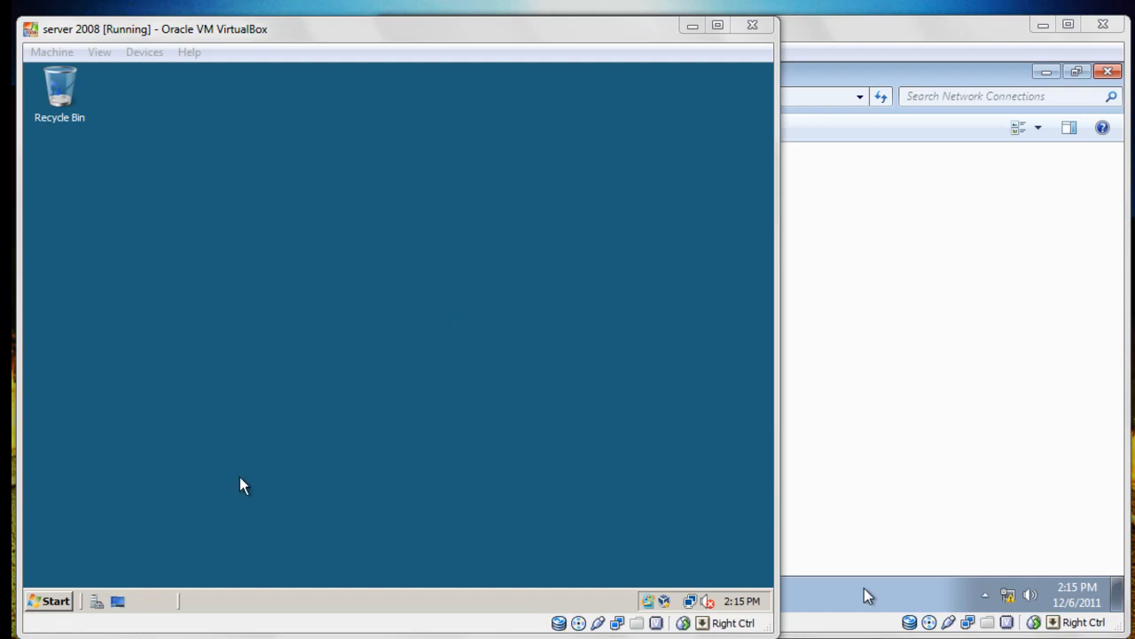
# Reopen Server Manager and expand Group Policy Management down to the GodIsGood.com domain.
pyautogui.click(95, 601)
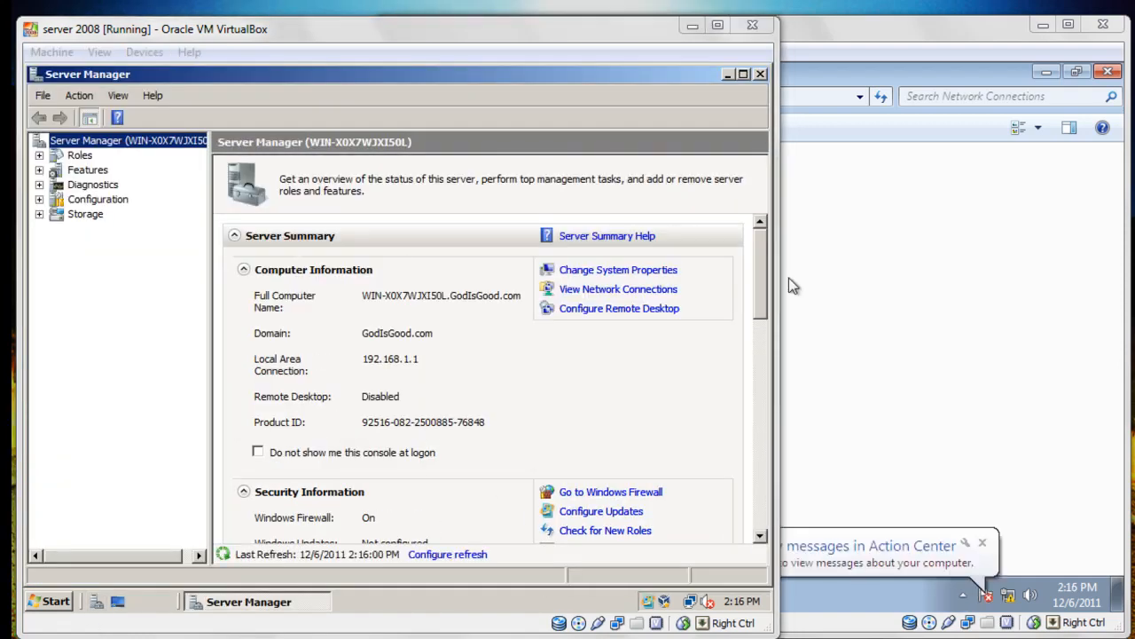
pyautogui.click(81, 170)
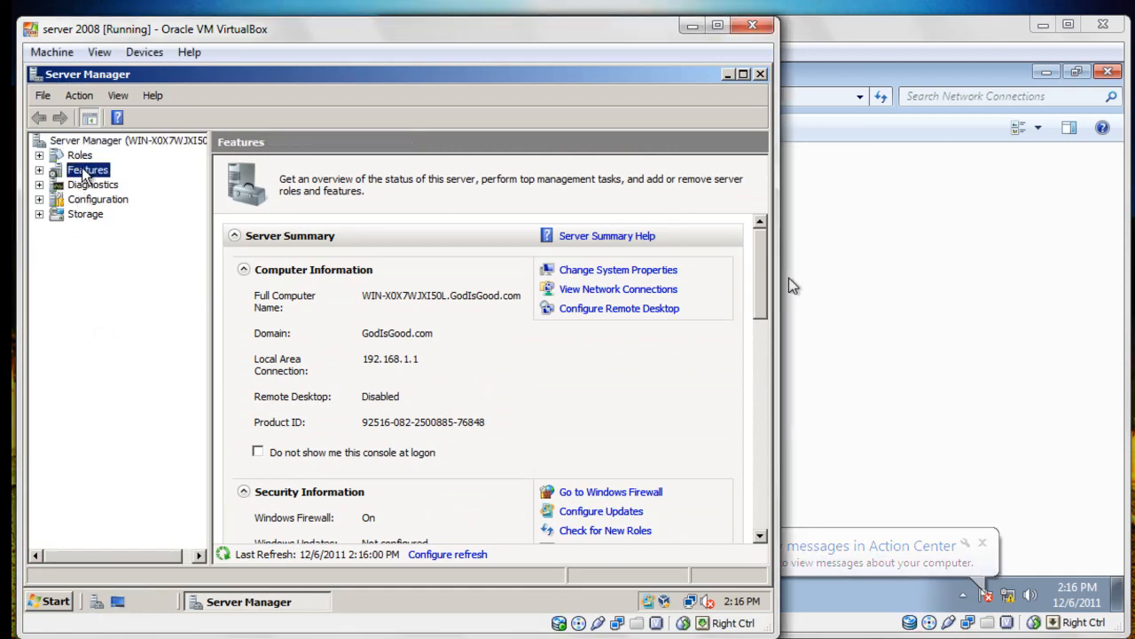
pyautogui.doubleClick(81, 170)
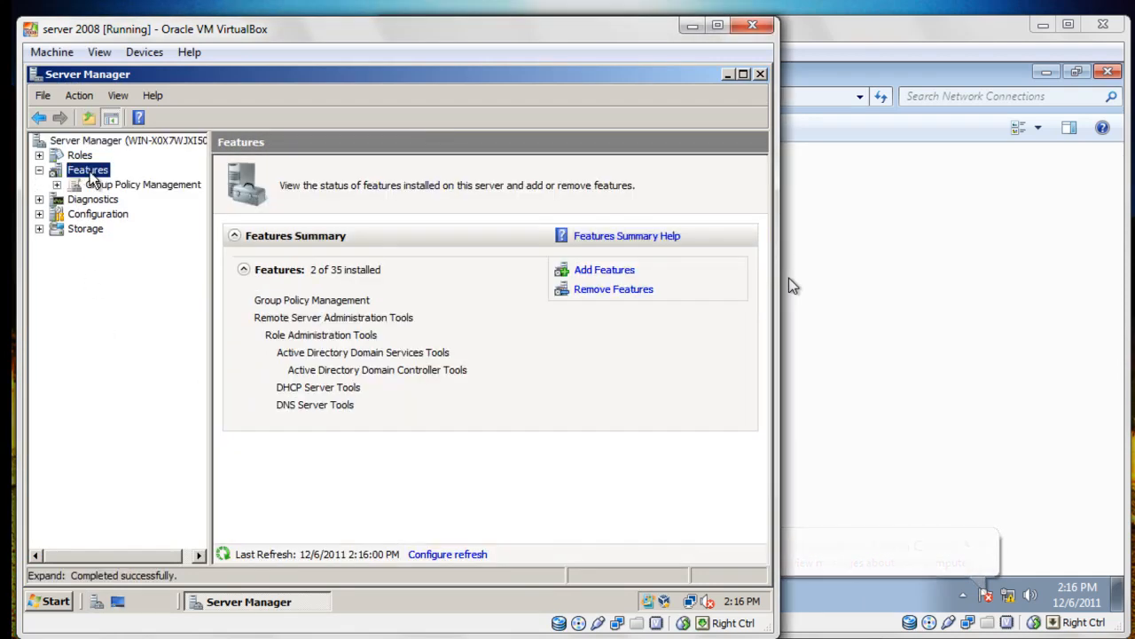
pyautogui.click(104, 187)
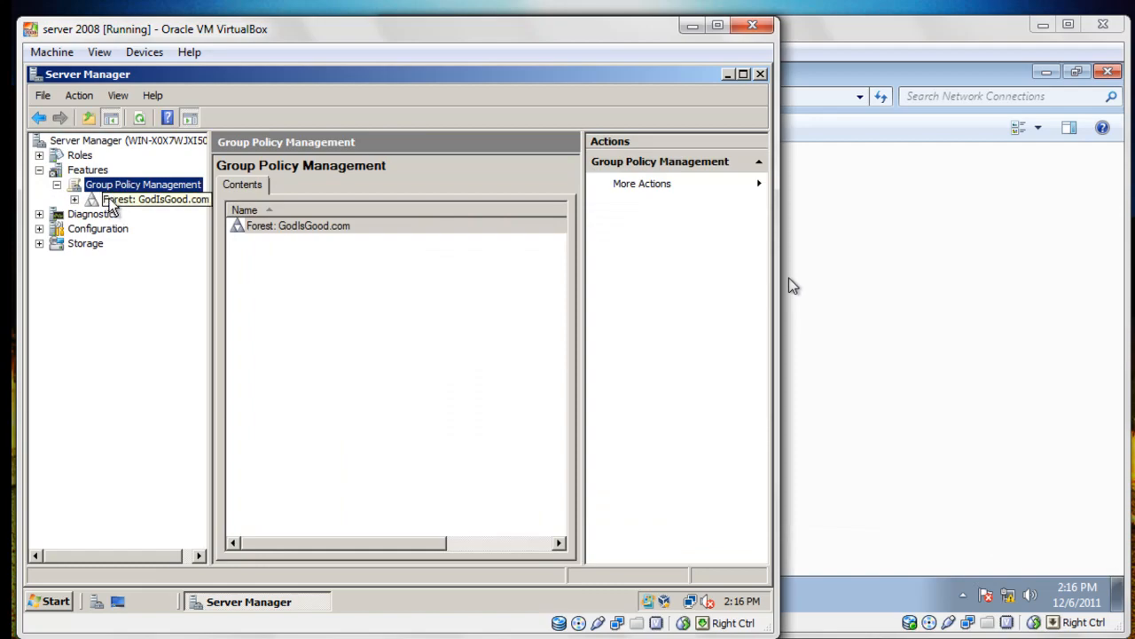
pyautogui.doubleClick(110, 196)
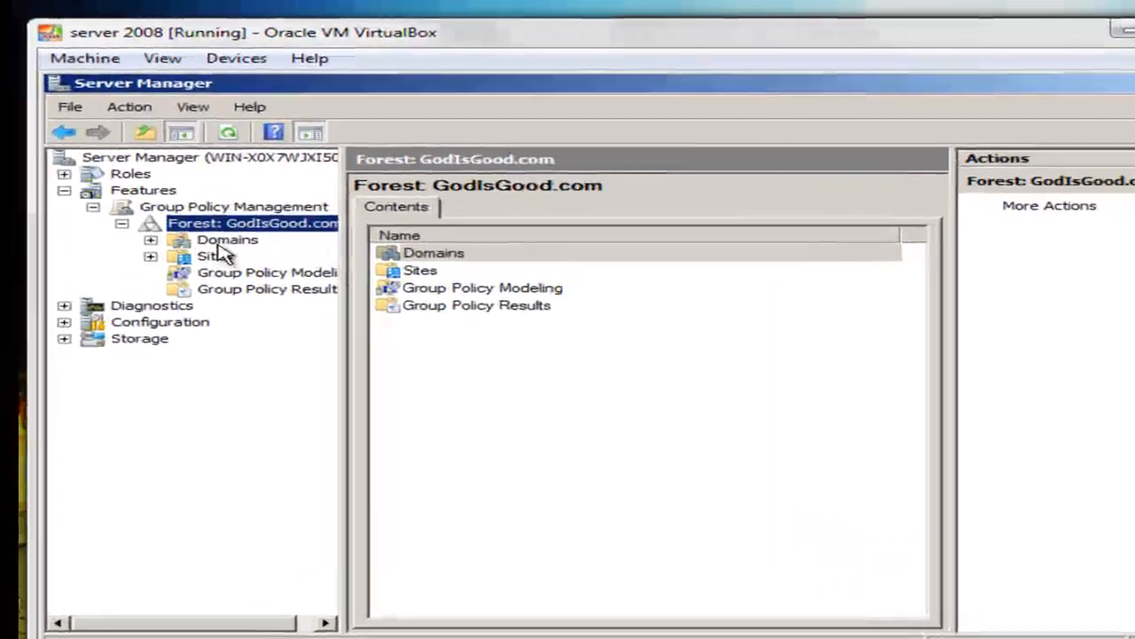
pyautogui.doubleClick(133, 217)
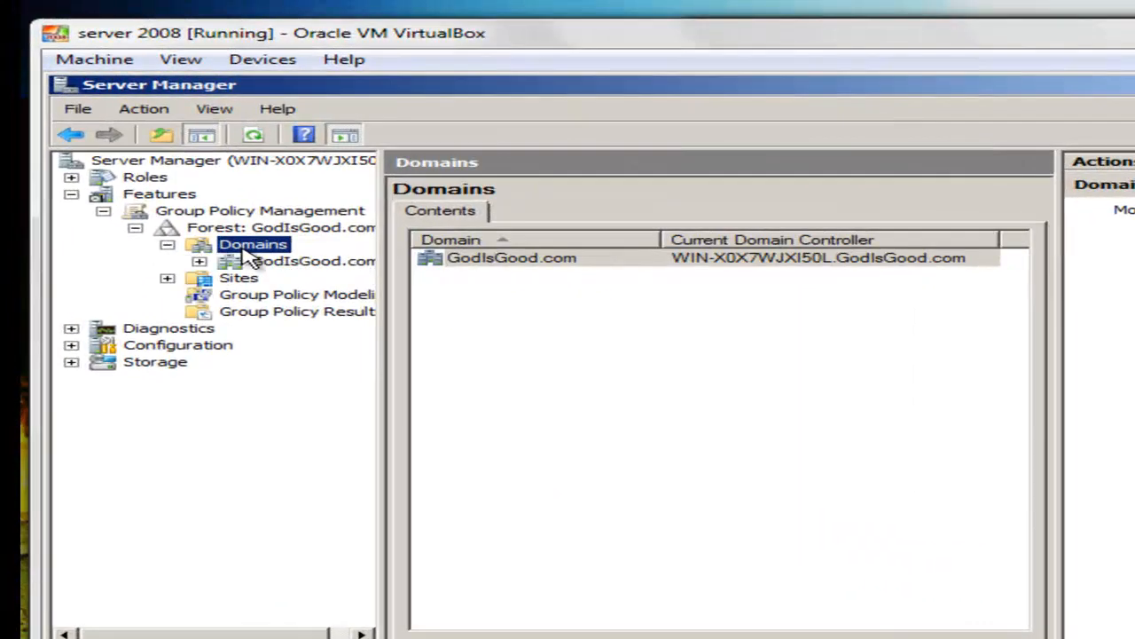
pyautogui.click(149, 234)
pyautogui.doubleClick(264, 264)
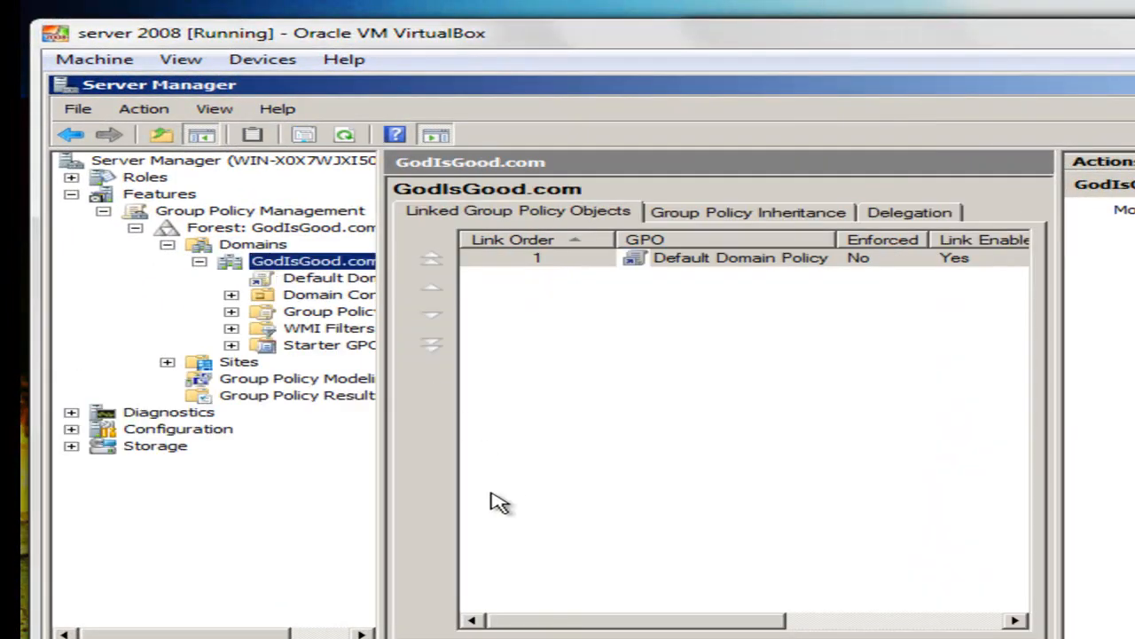
# Review the links of Default Domain Policy and Default Domain Controllers Policy under Group Policy Objects.
pyautogui.click(489, 552)
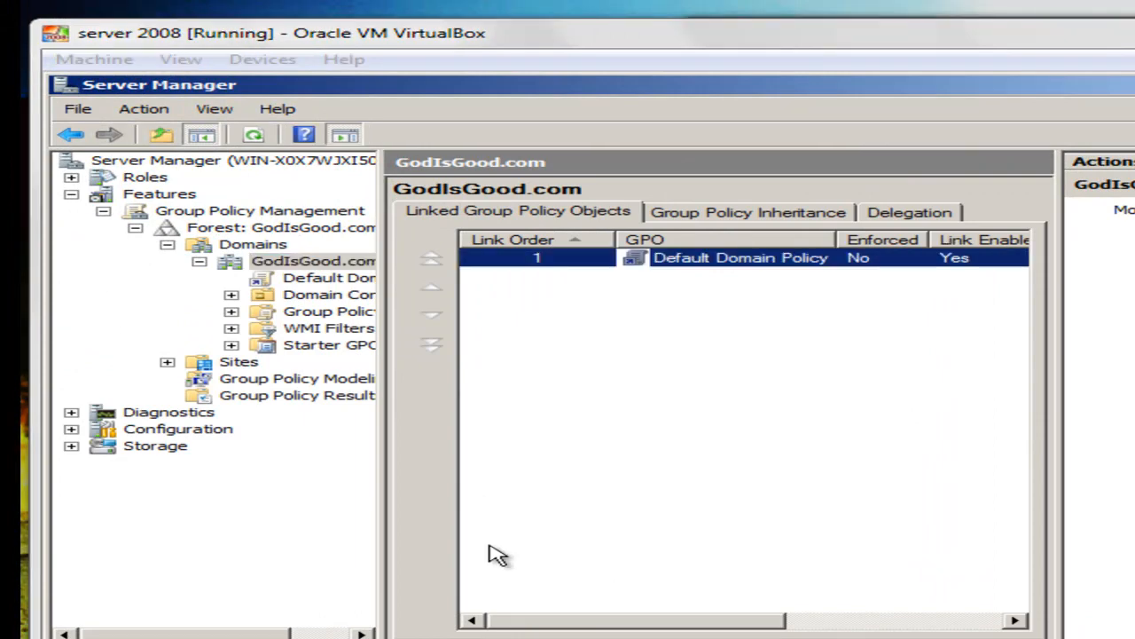
pyautogui.moveTo(380, 502); pyautogui.dragTo(519, 511)
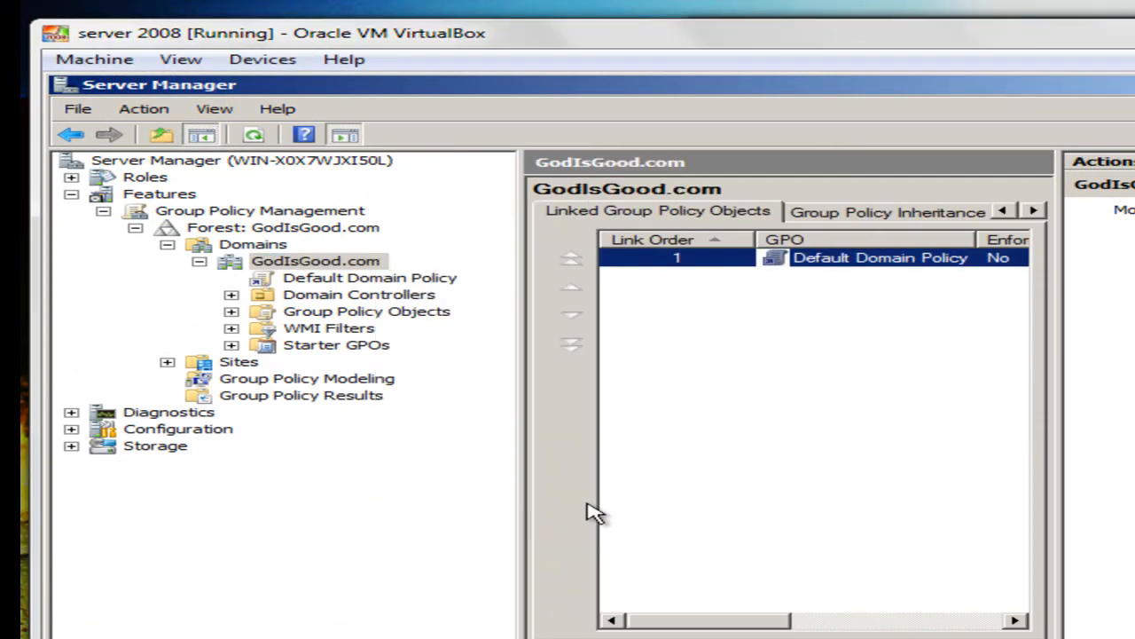
pyautogui.click(383, 317)
pyautogui.click(383, 317)
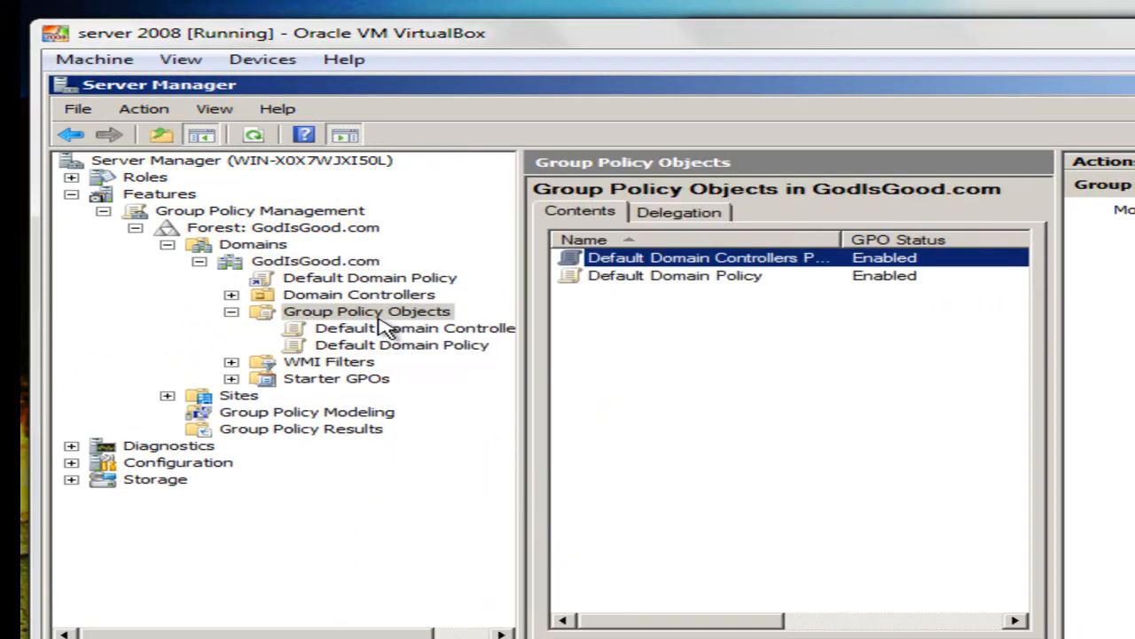
pyautogui.click(457, 334)
pyautogui.click(466, 345)
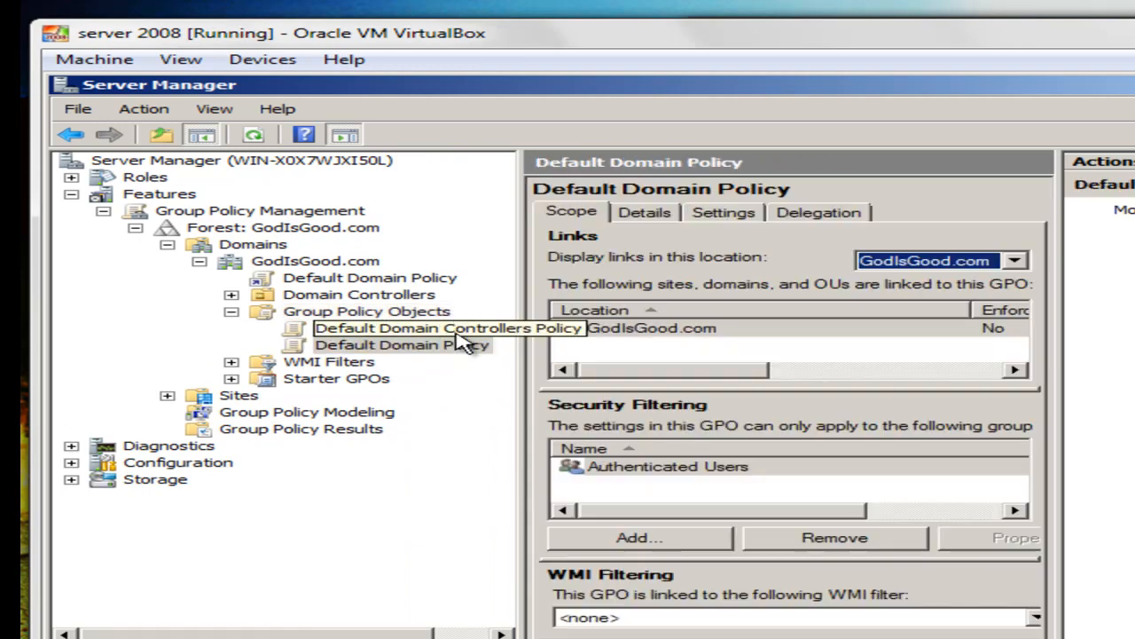
pyautogui.click(456, 335)
pyautogui.click(451, 345)
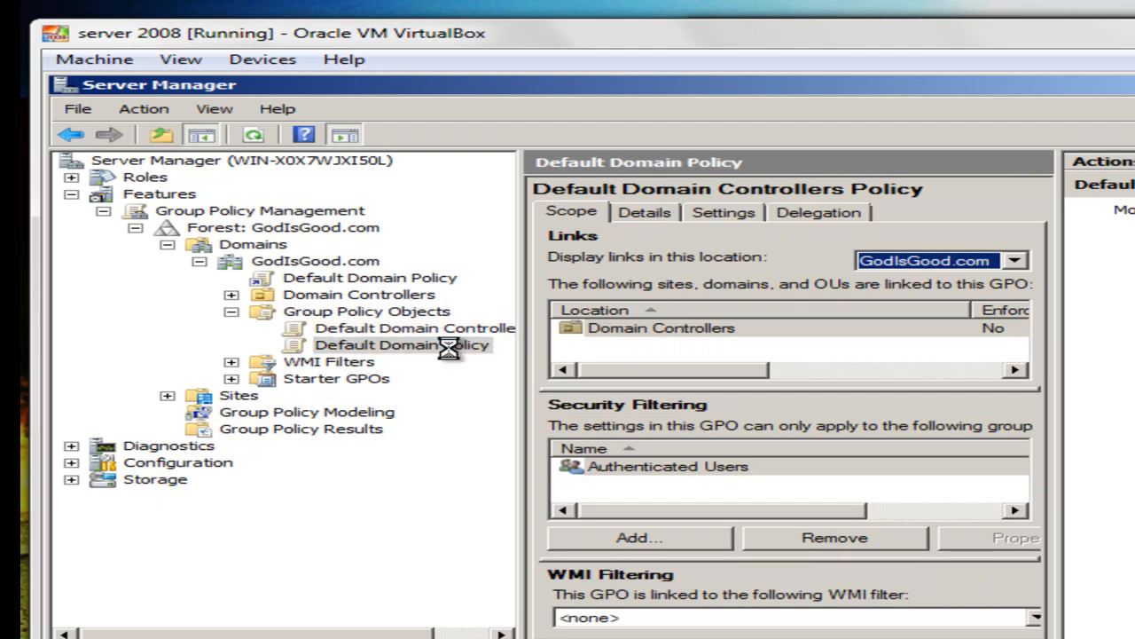
# Create a new Group Policy Object named 'List programs' under Group Policy Objects in GodIsGood.com.
pyautogui.rightClick(395, 314)
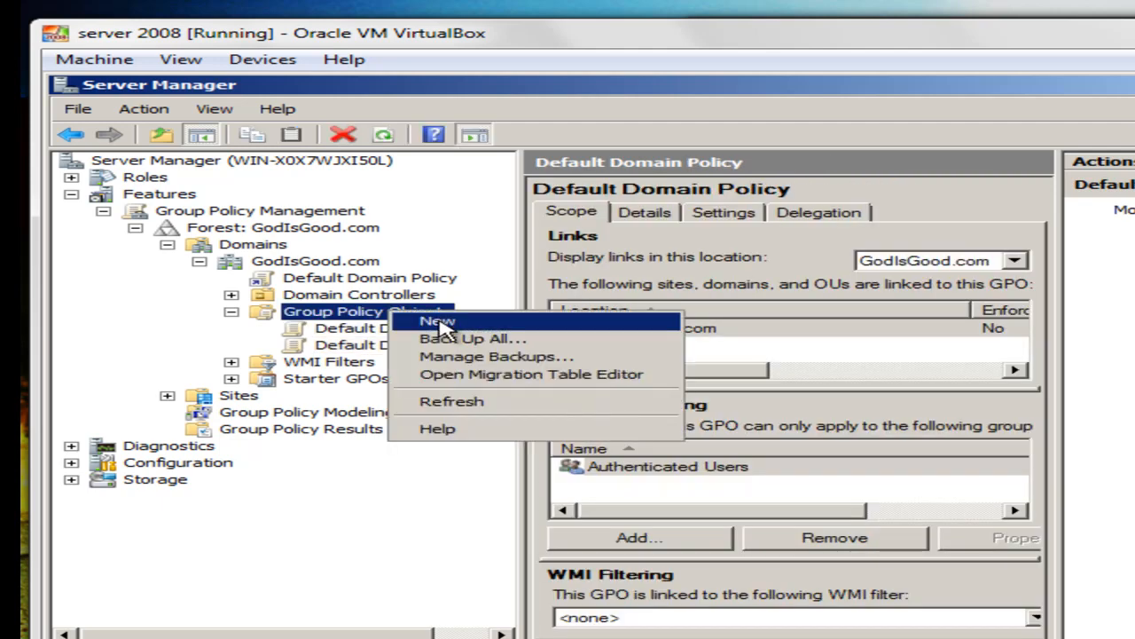
pyautogui.click(434, 321)
pyautogui.press('Escape')
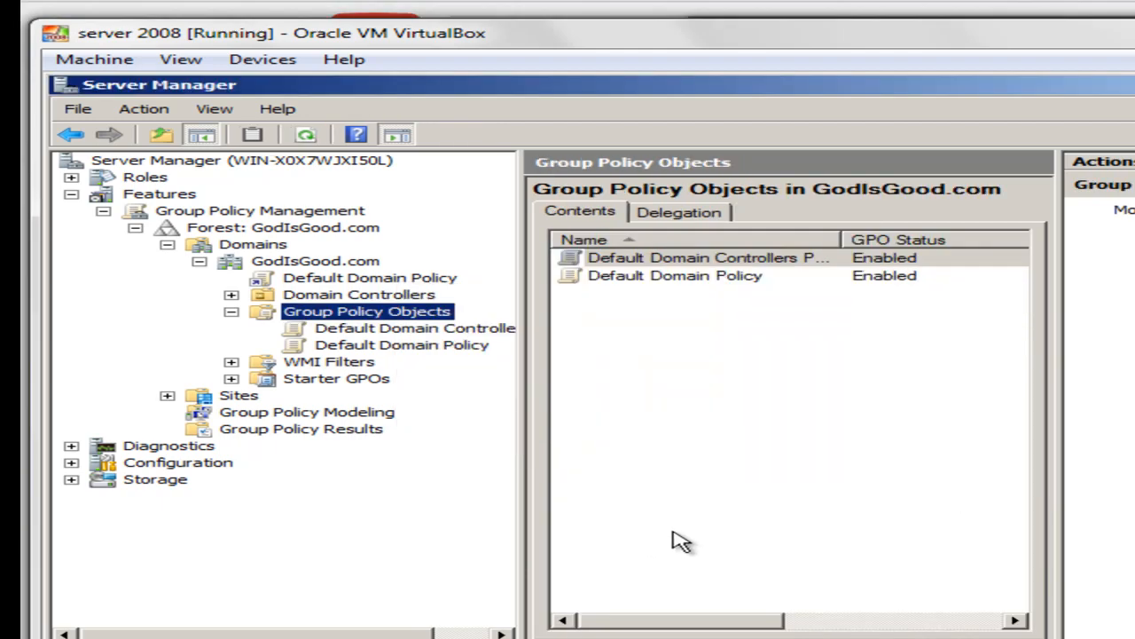
pyautogui.rightClick(398, 312)
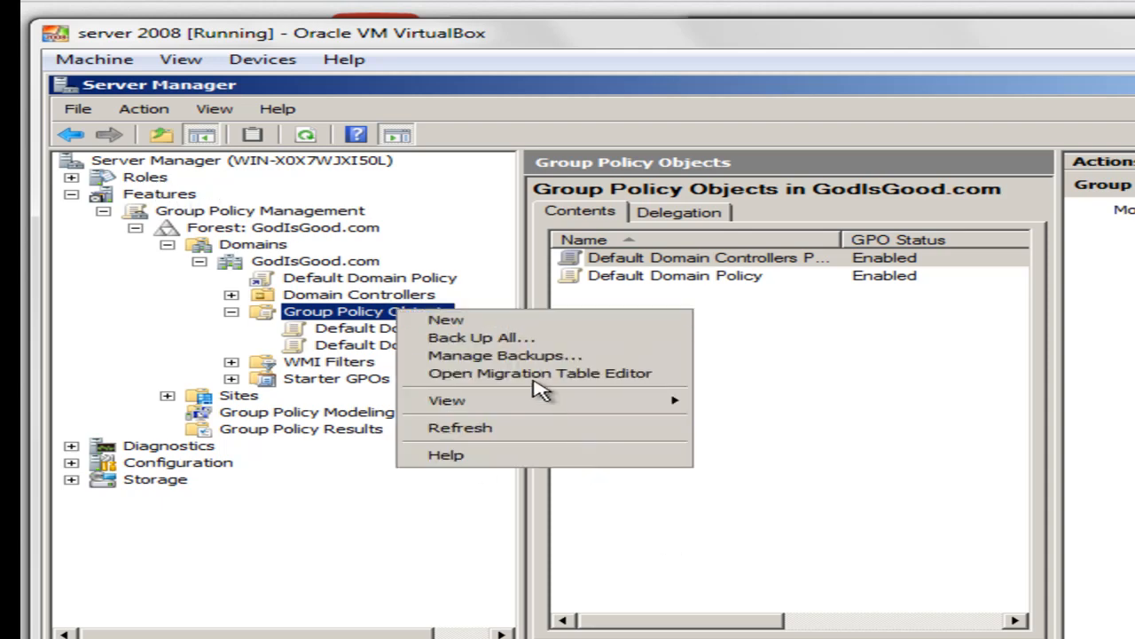
pyautogui.click(528, 325)
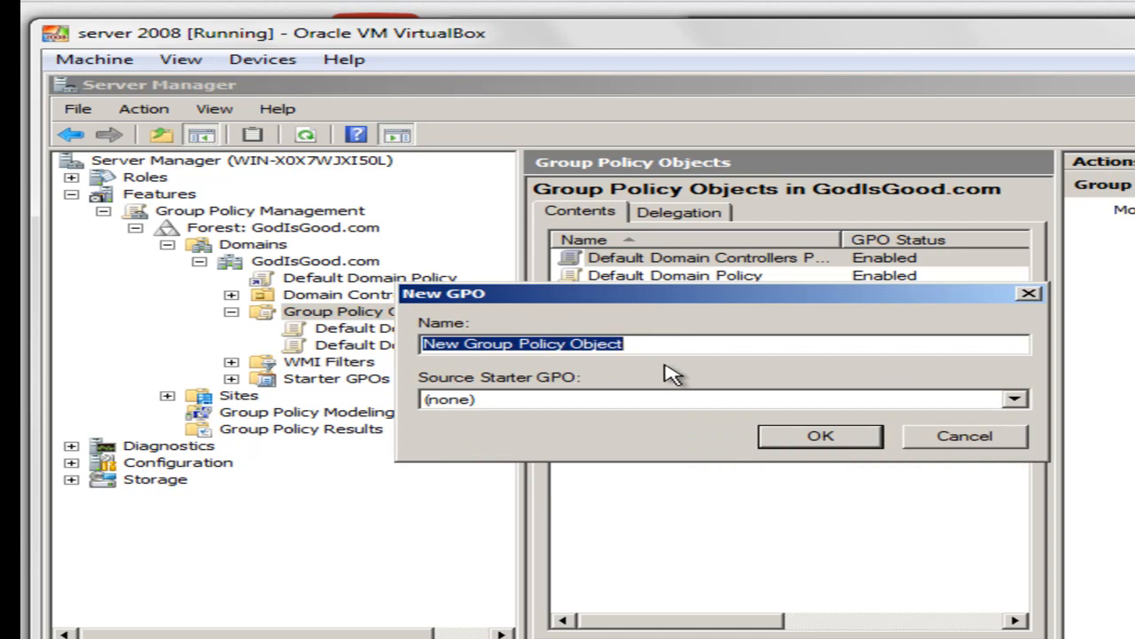
pyautogui.write('List programs')
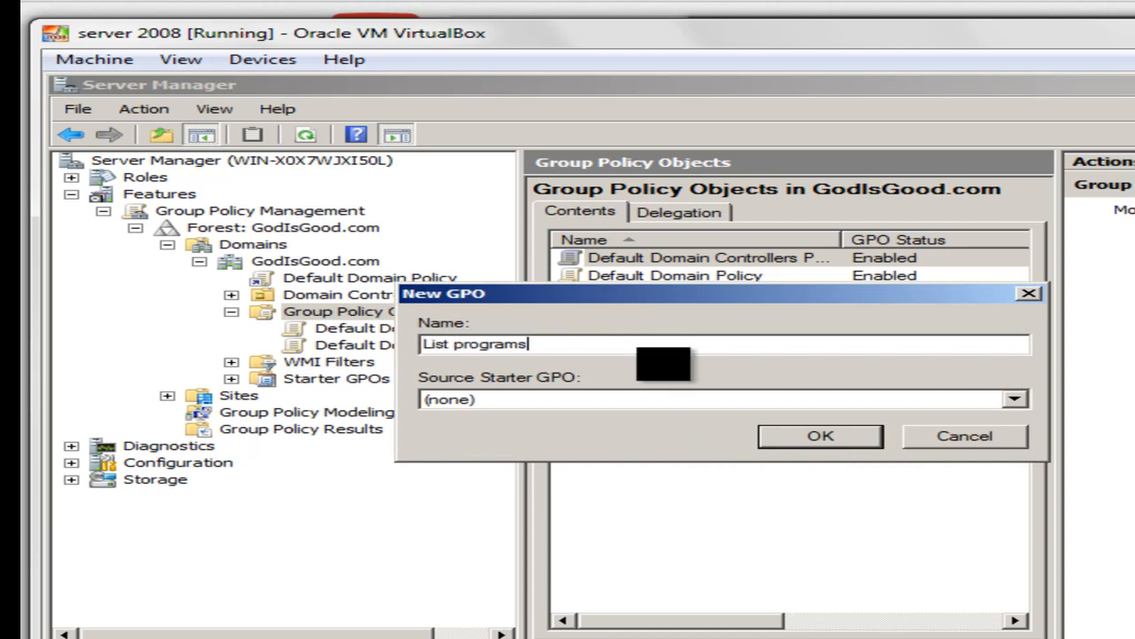
pyautogui.click(770, 438)
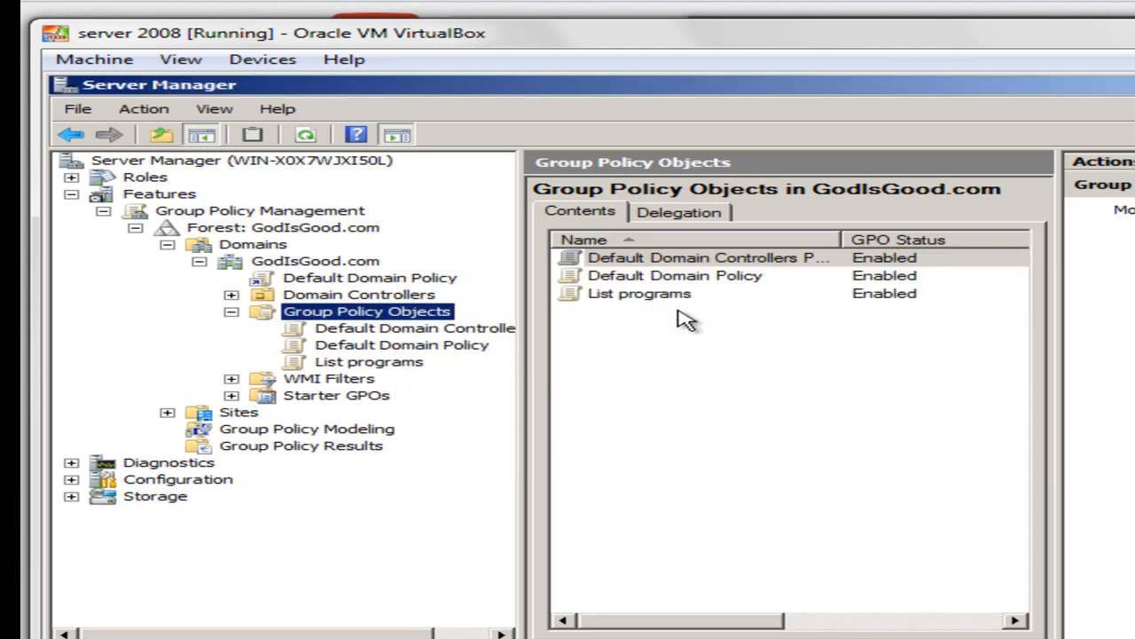
pyautogui.rightClick(679, 296)
# Edit List programs and browse to User Configuration > Administrative Templates > Start Menu and Taskbar.
pyautogui.click(714, 310)
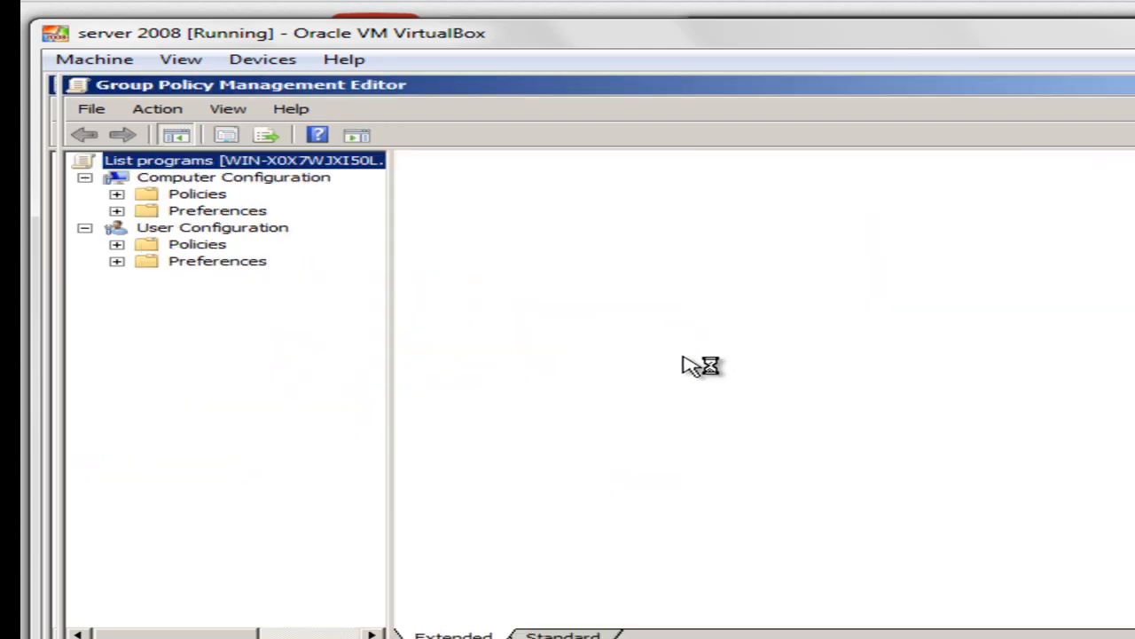
pyautogui.click(194, 246)
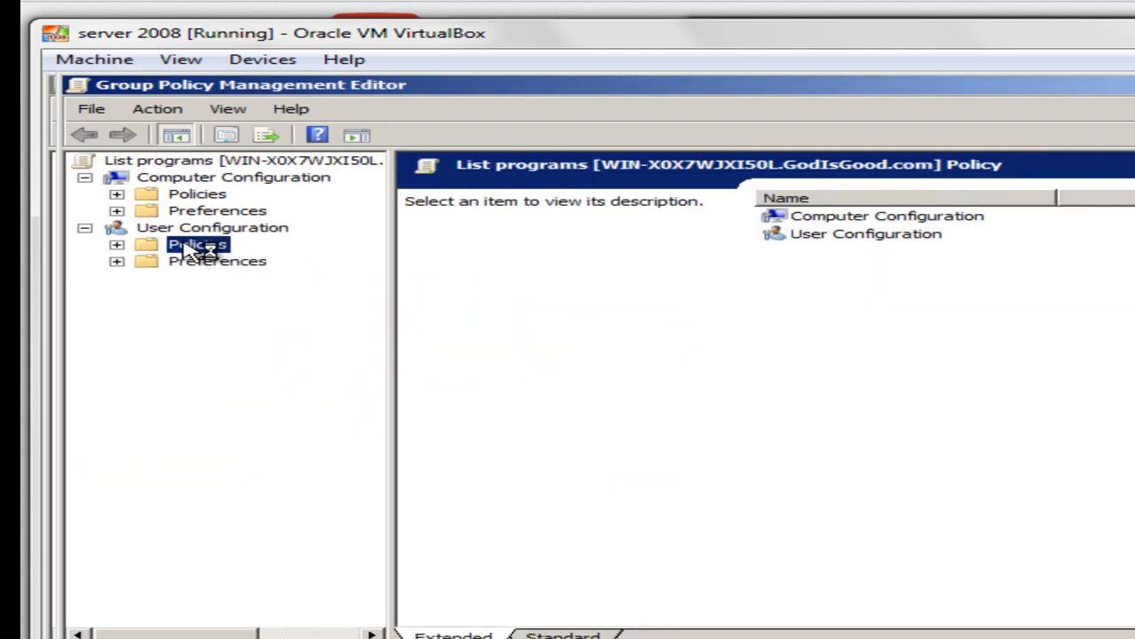
pyautogui.doubleClick(188, 245)
pyautogui.doubleClick(267, 298)
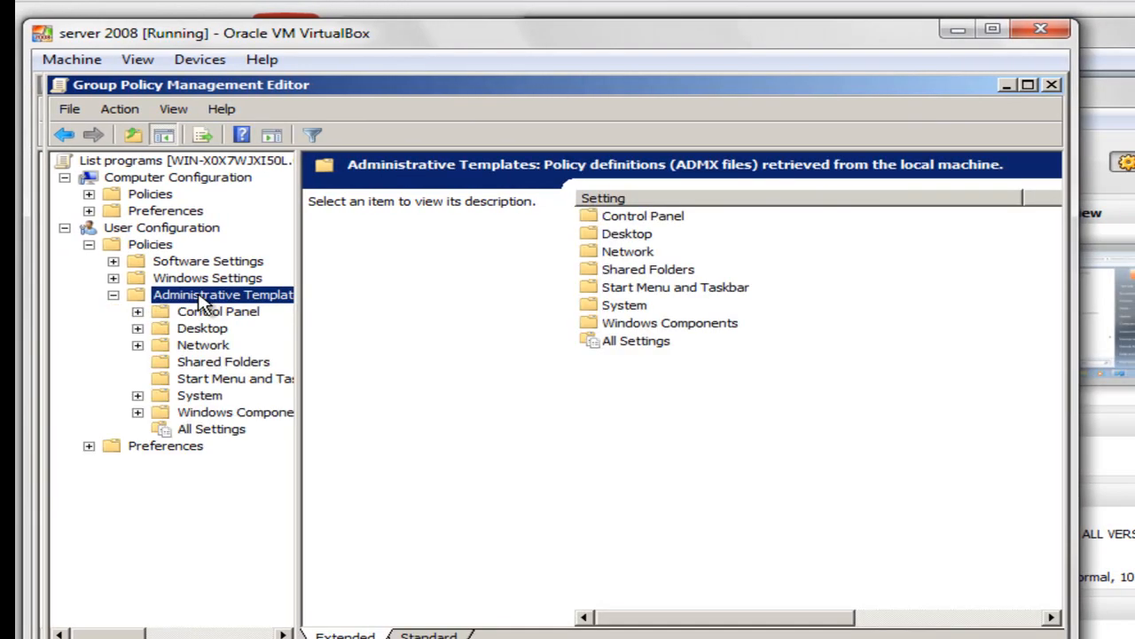
pyautogui.click(251, 384)
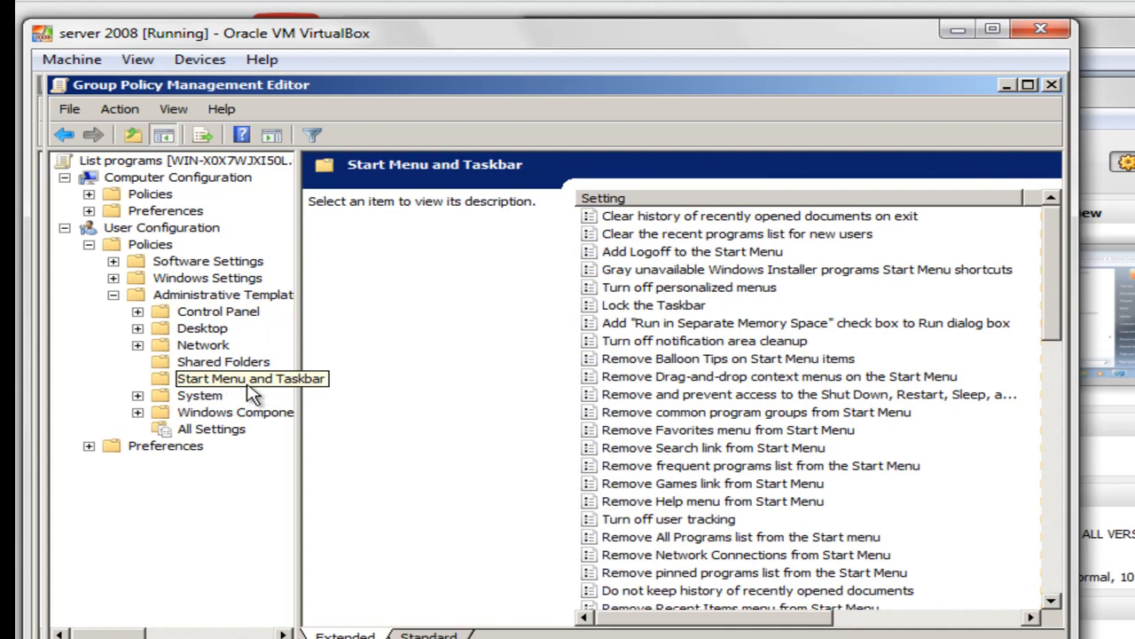
# Set 'Remove All Programs list from the Start menu' to Enabled and apply it.
pyautogui.click(678, 541)
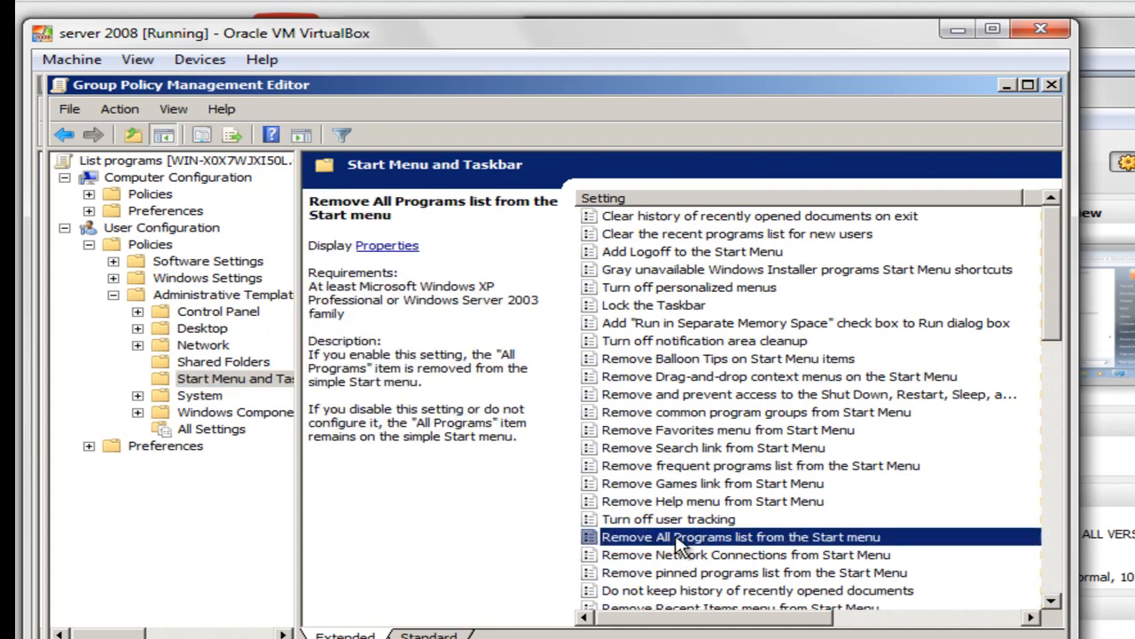
pyautogui.rightClick(822, 545)
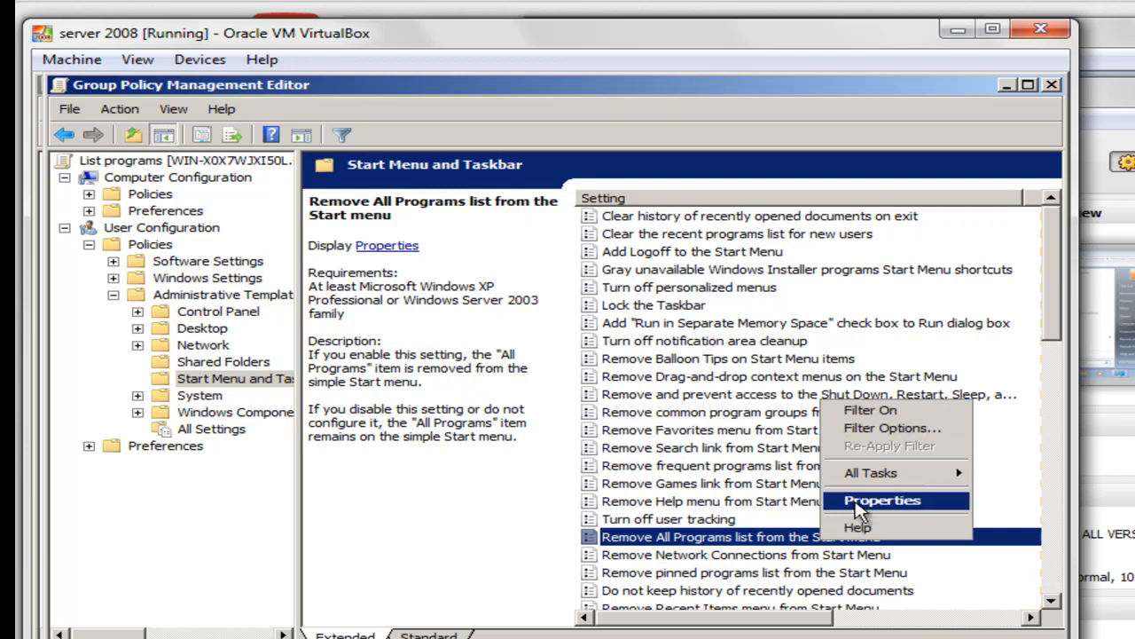
pyautogui.click(859, 510)
pyautogui.click(391, 280)
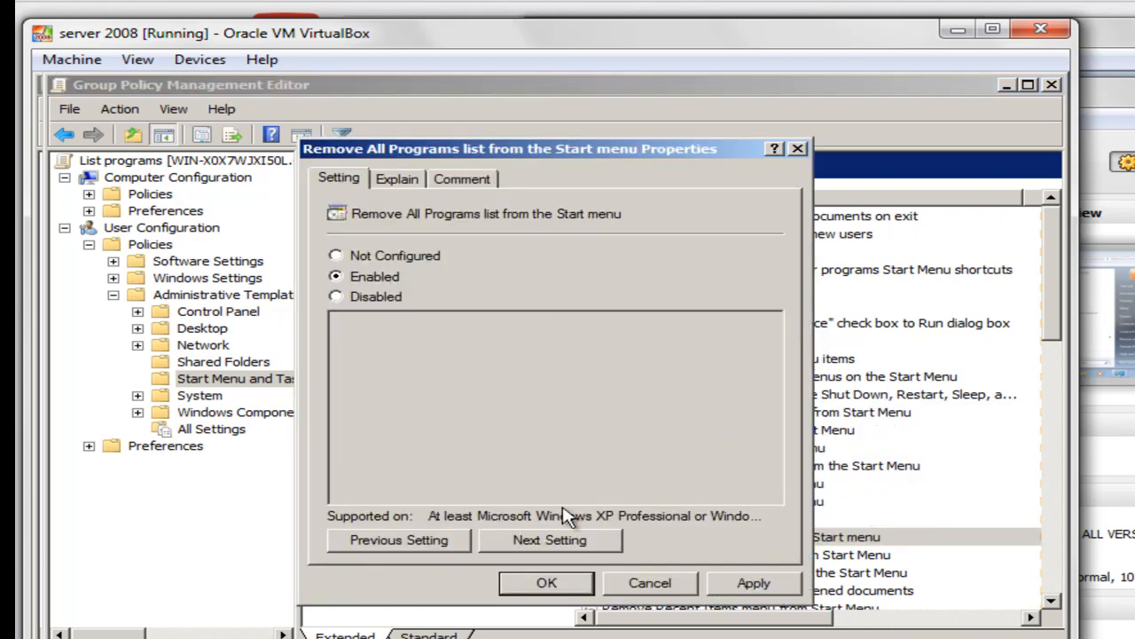
pyautogui.click(749, 593)
pyautogui.click(548, 585)
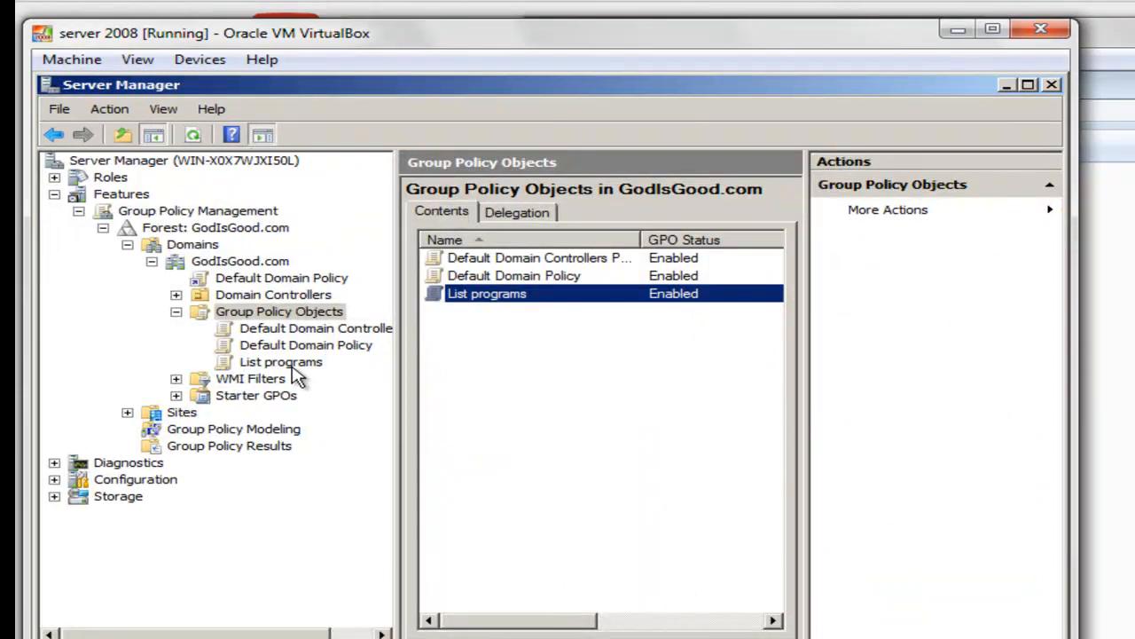
# Drag the List programs GPO onto GodIsGood.com to link it, then switch to the Windows 7 machine.
pyautogui.click(296, 369)
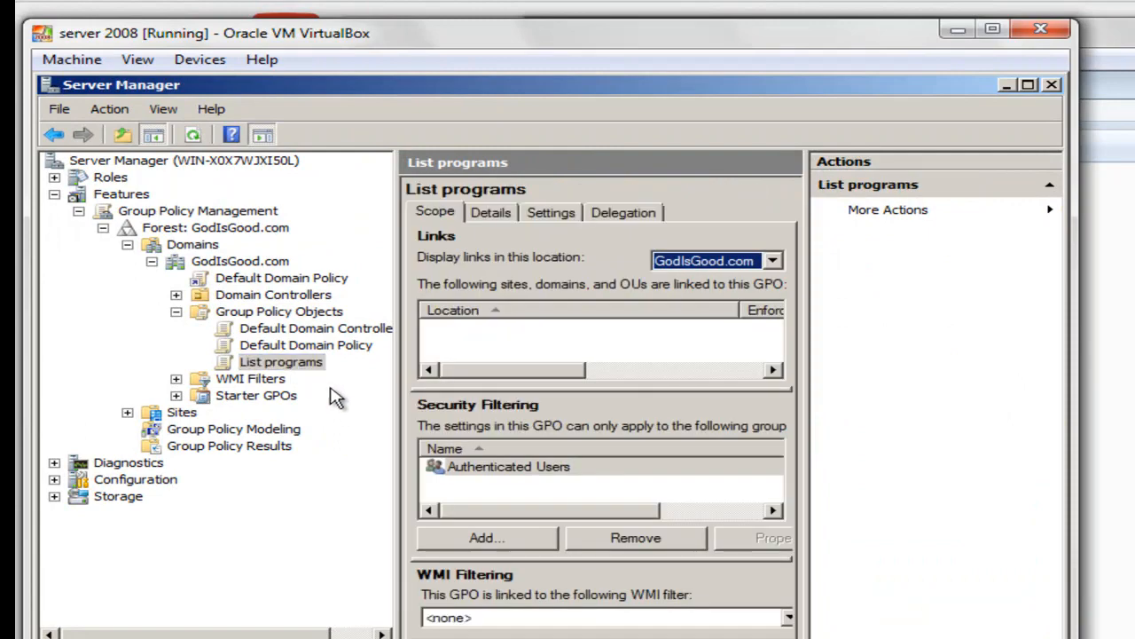
pyautogui.moveTo(285, 364); pyautogui.dragTo(284, 259)
pyautogui.click(610, 433)
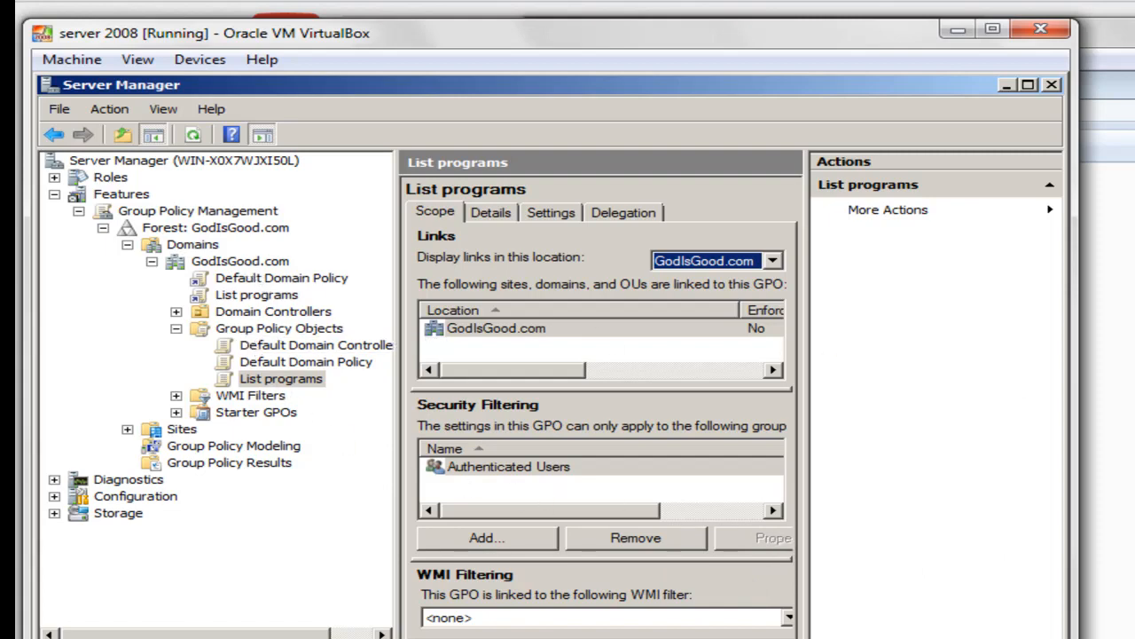
pyautogui.hotkey('alt', 'Tab')
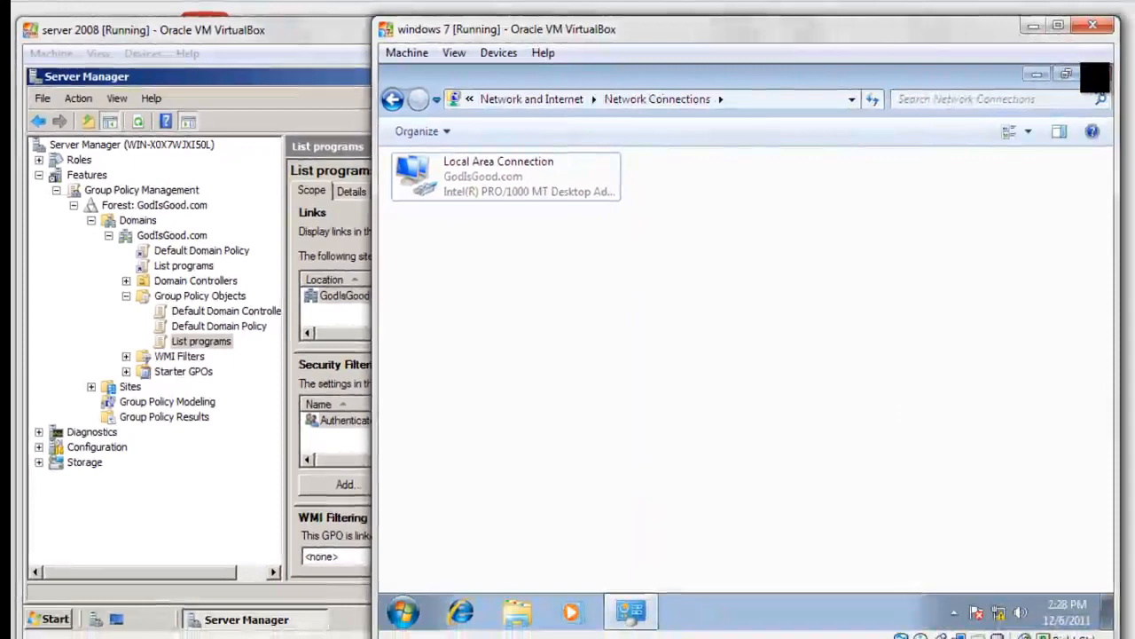
# Close Network Connections and run gpupdate from the Windows 7 Start menu search box.
pyautogui.click(1090, 71)
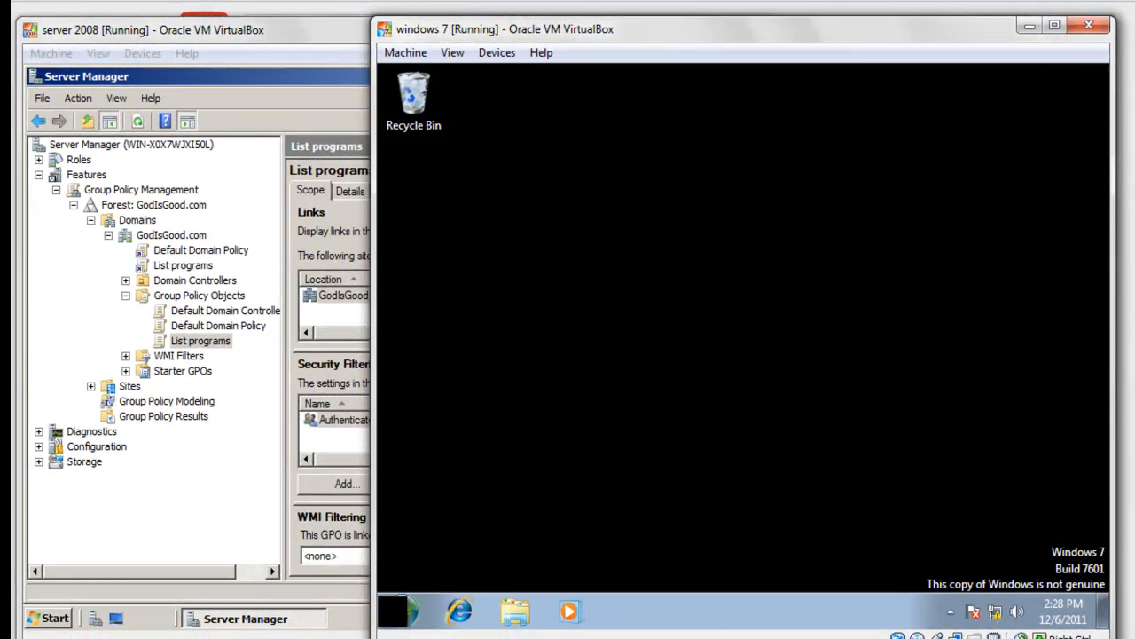
pyautogui.click(401, 611)
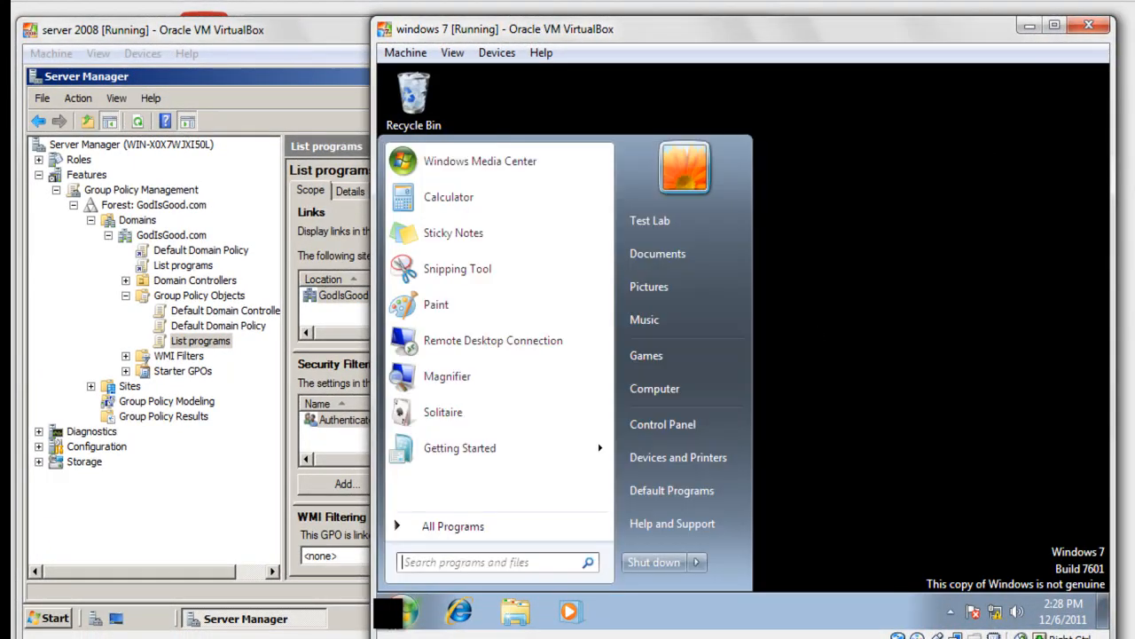
pyautogui.click(479, 525)
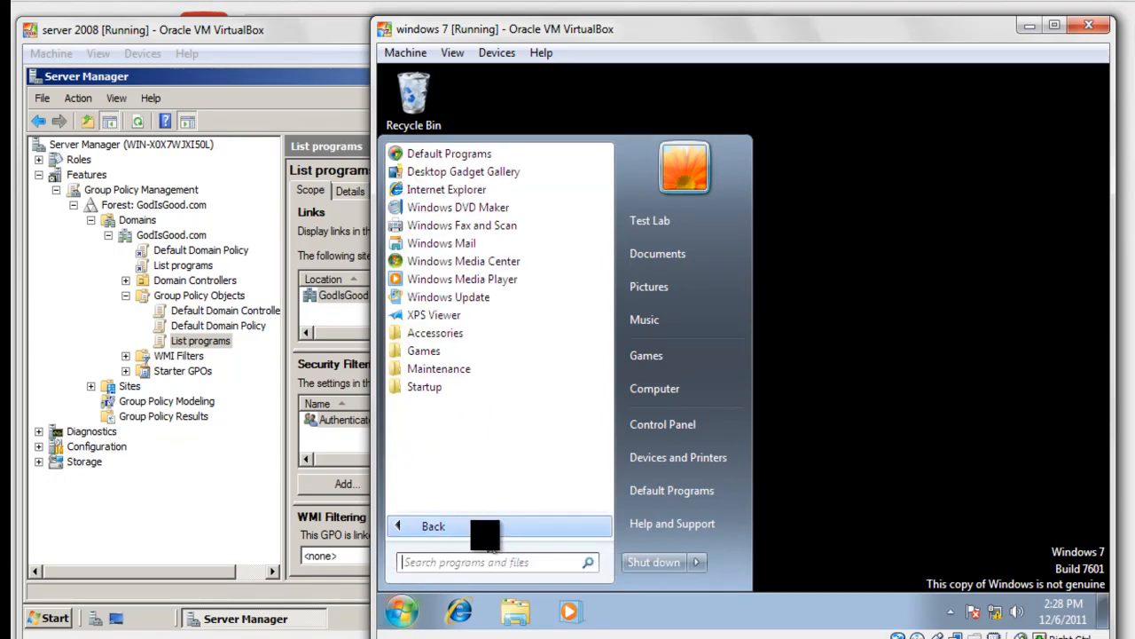
pyautogui.click(475, 565)
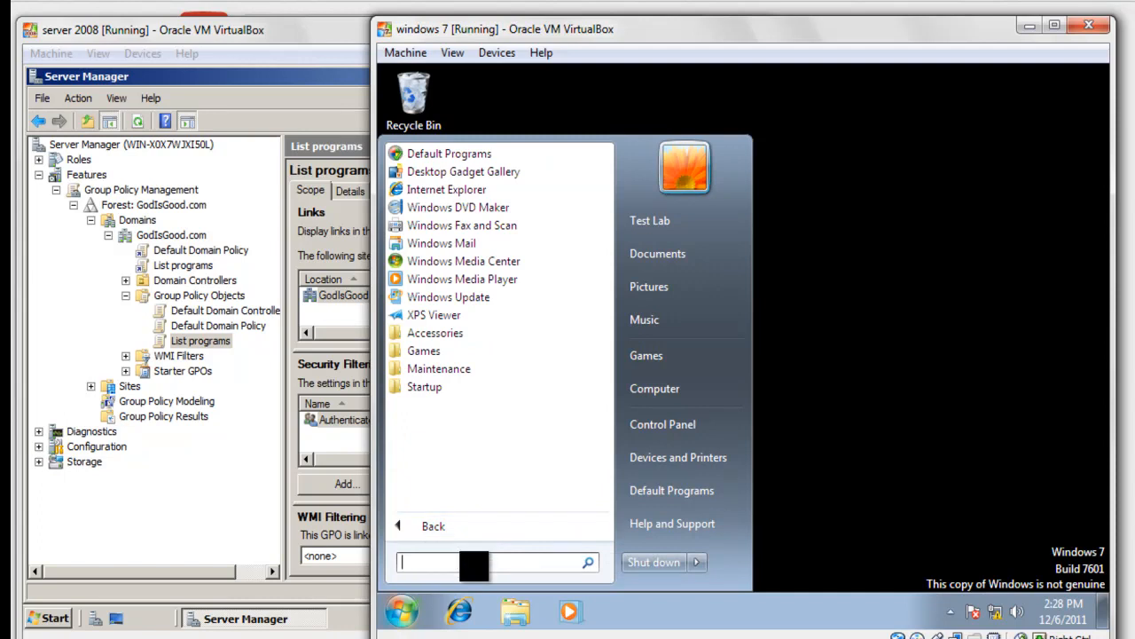
pyautogui.write('g')
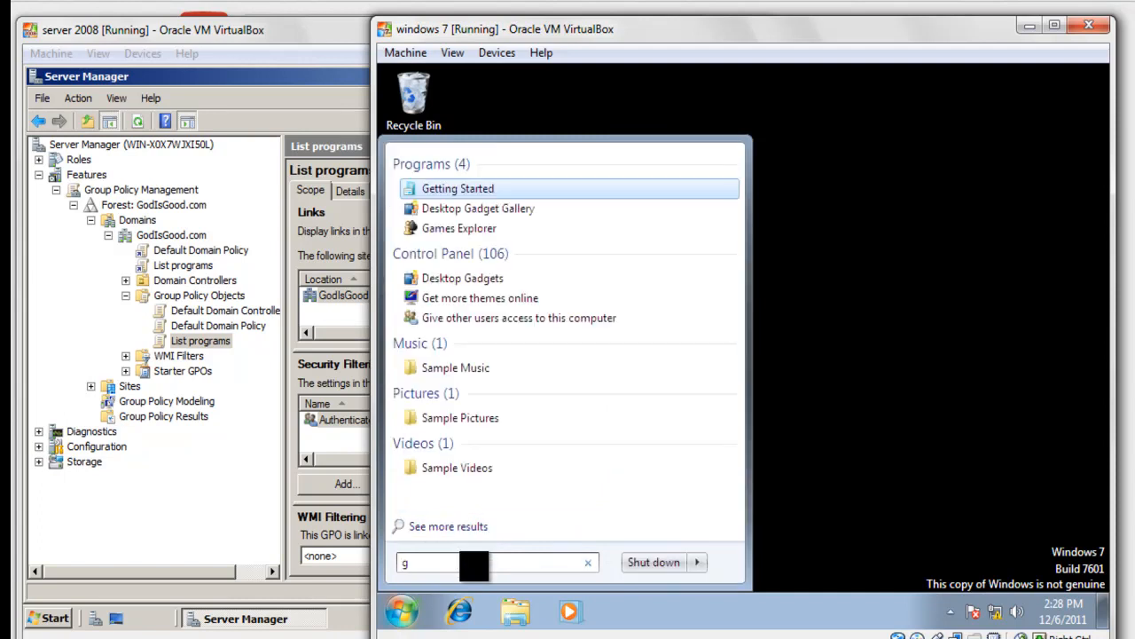
pyautogui.write('p')
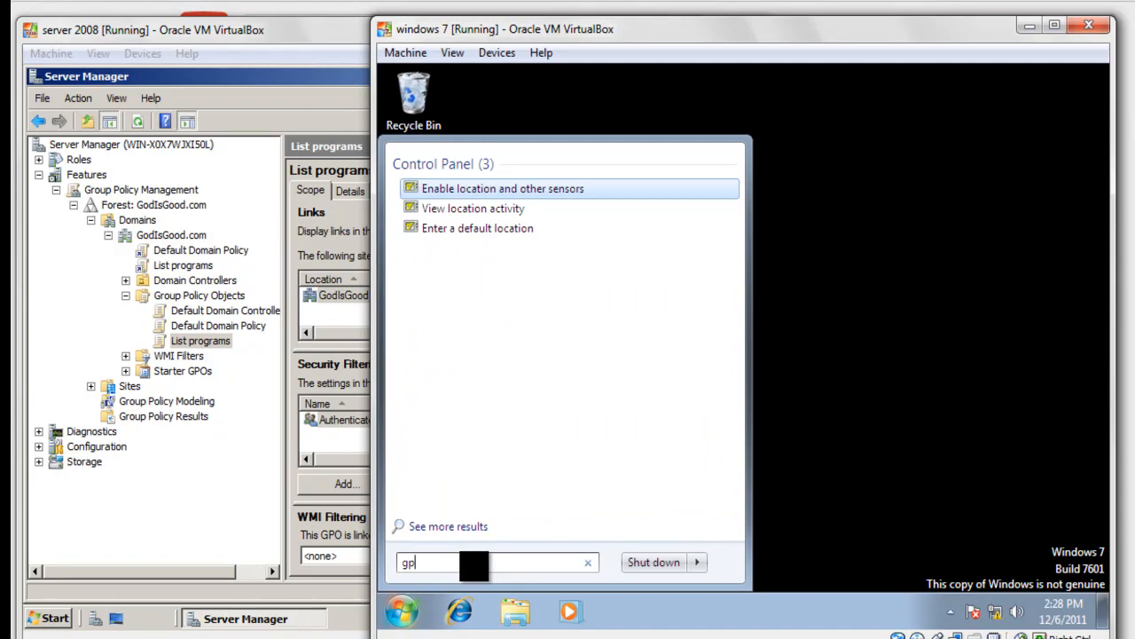
pyautogui.write('upda')
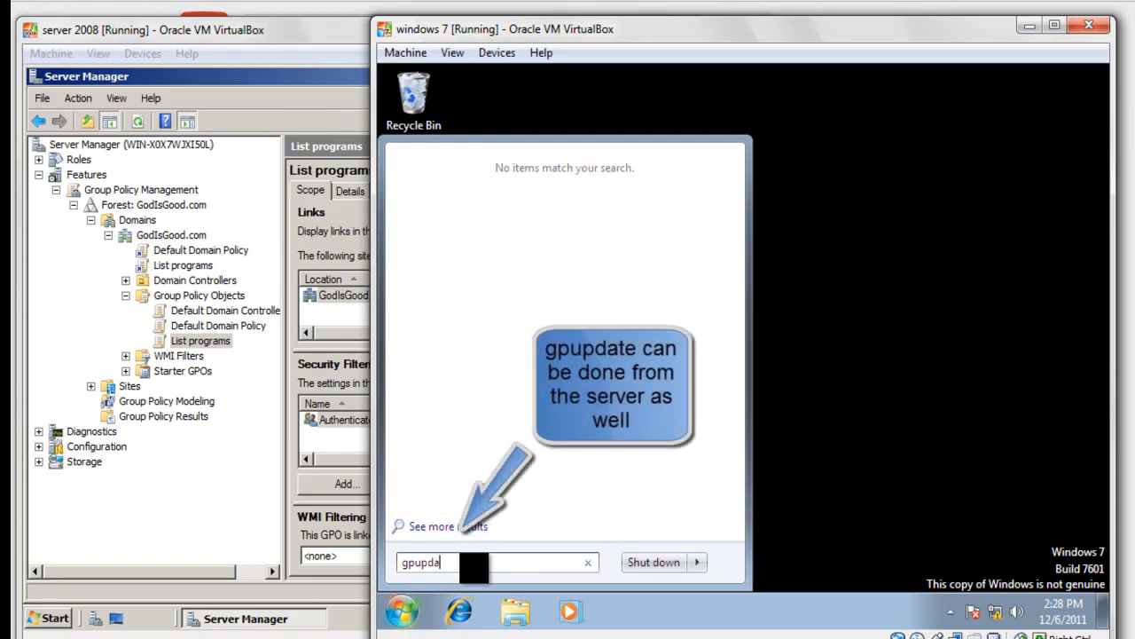
pyautogui.write('te')
pyautogui.press('Return')
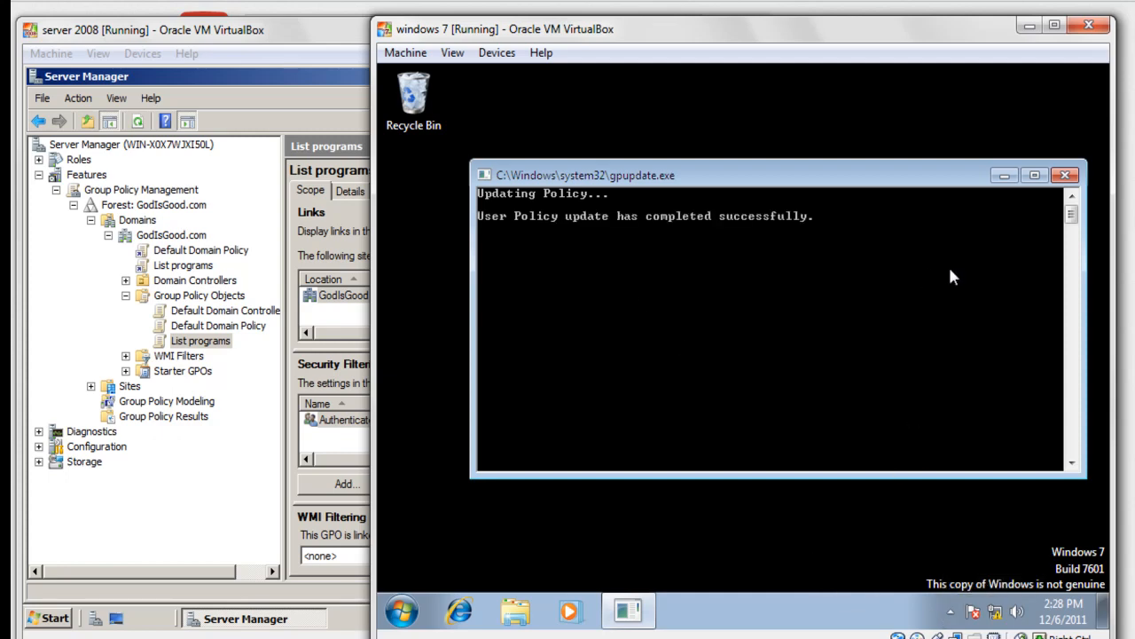
pyautogui.click(1065, 174)
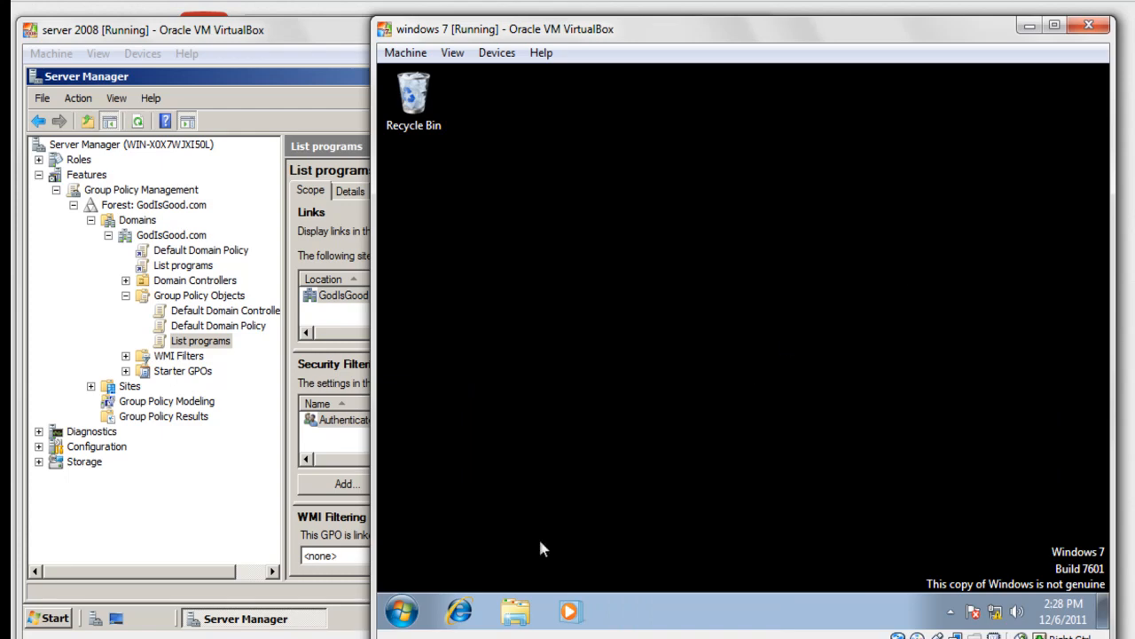
# Check that All Programs is gone from the Start menu, then bring the Server 2008 VM to the front.
pyautogui.click(402, 611)
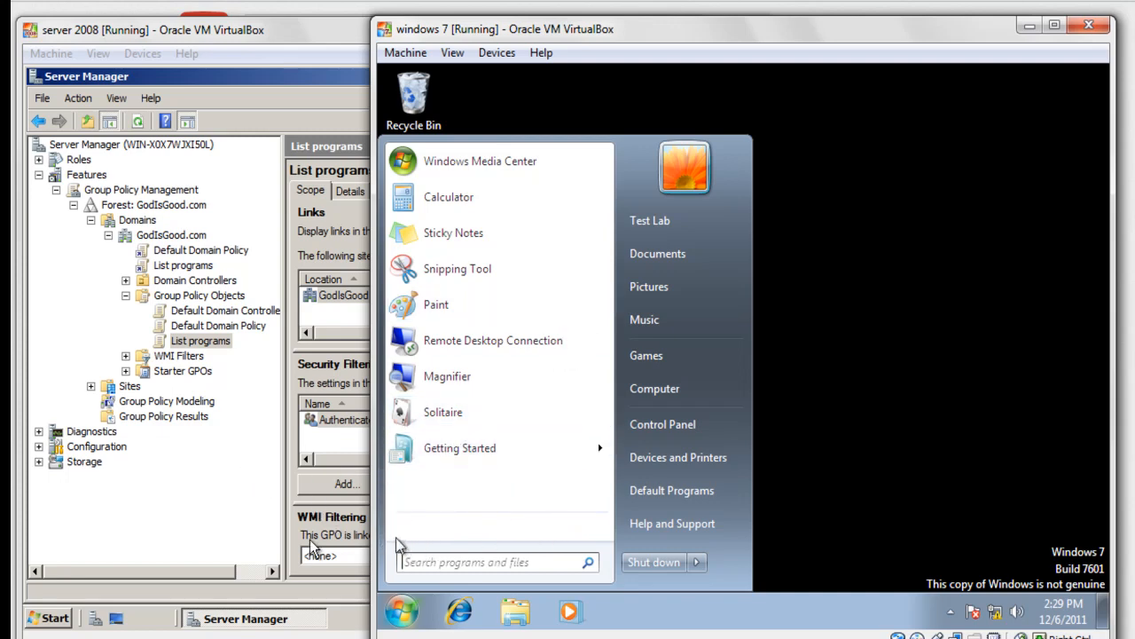
pyautogui.click(178, 500)
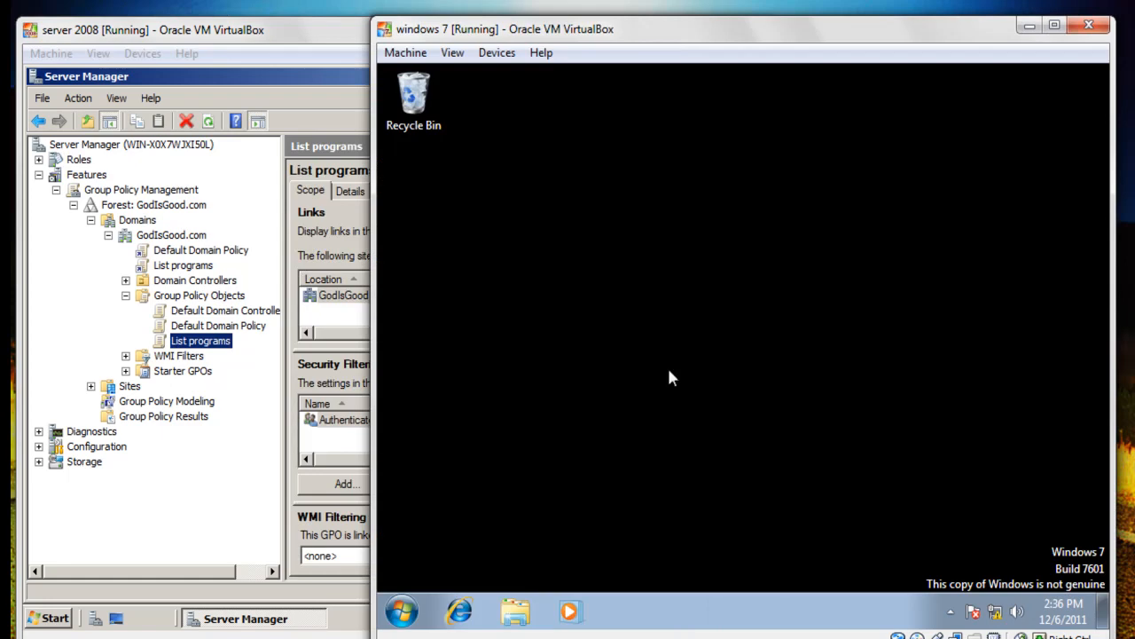
pyautogui.click(270, 58)
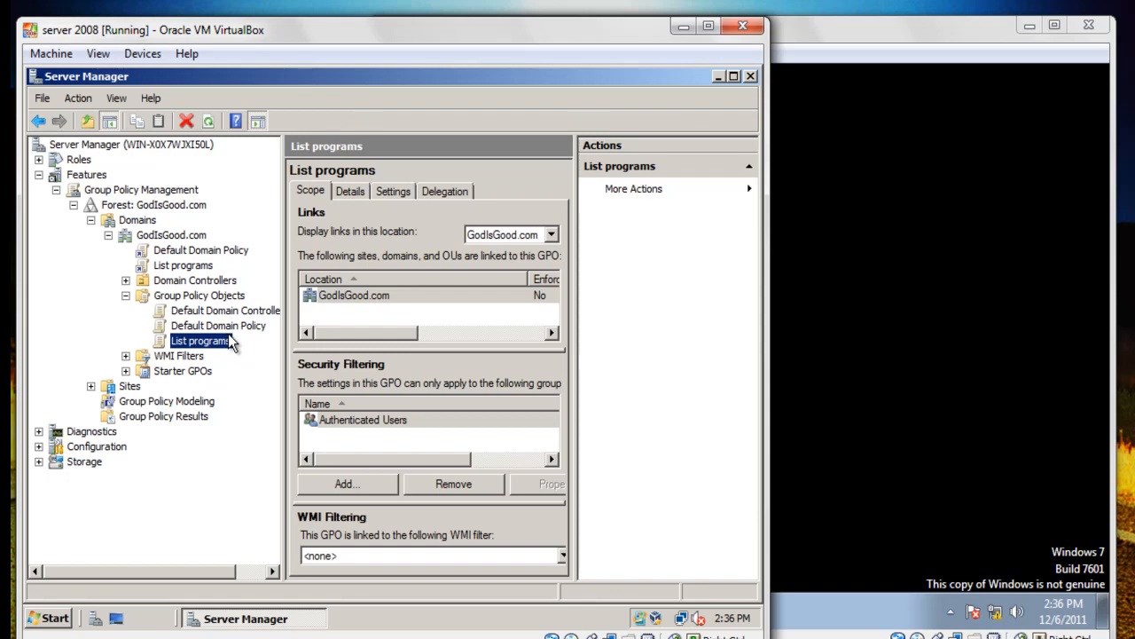
# Expand Roles > Active Directory Domain Services > Active Directory Users and Computers > GodIsGood.com.
pyautogui.click(39, 159)
pyautogui.click(39, 160)
pyautogui.click(38, 160)
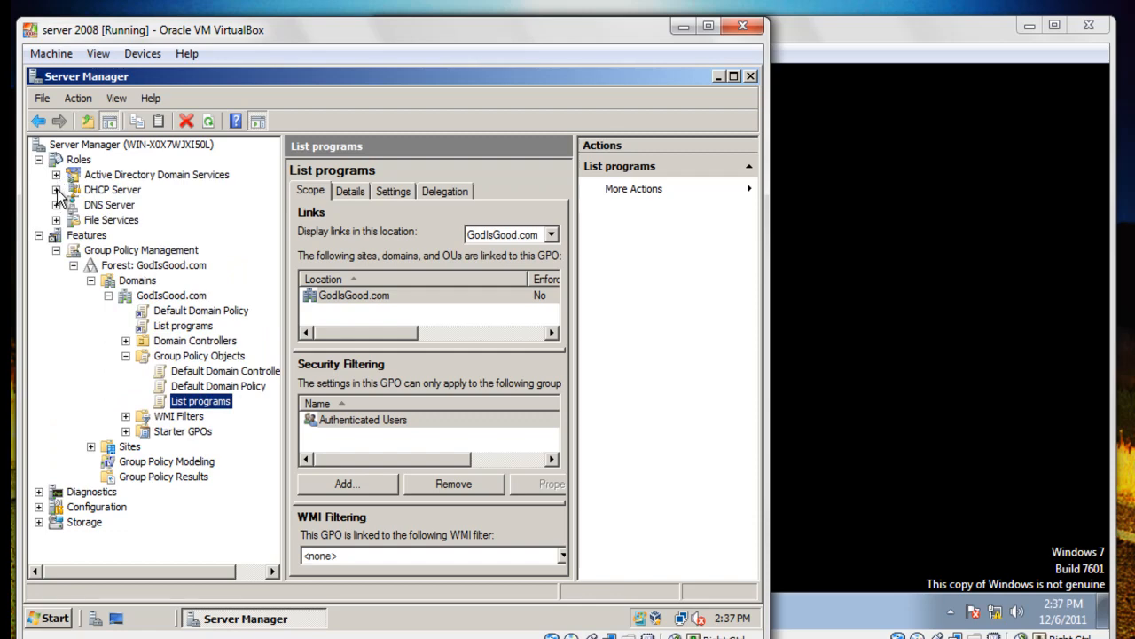
pyautogui.click(56, 175)
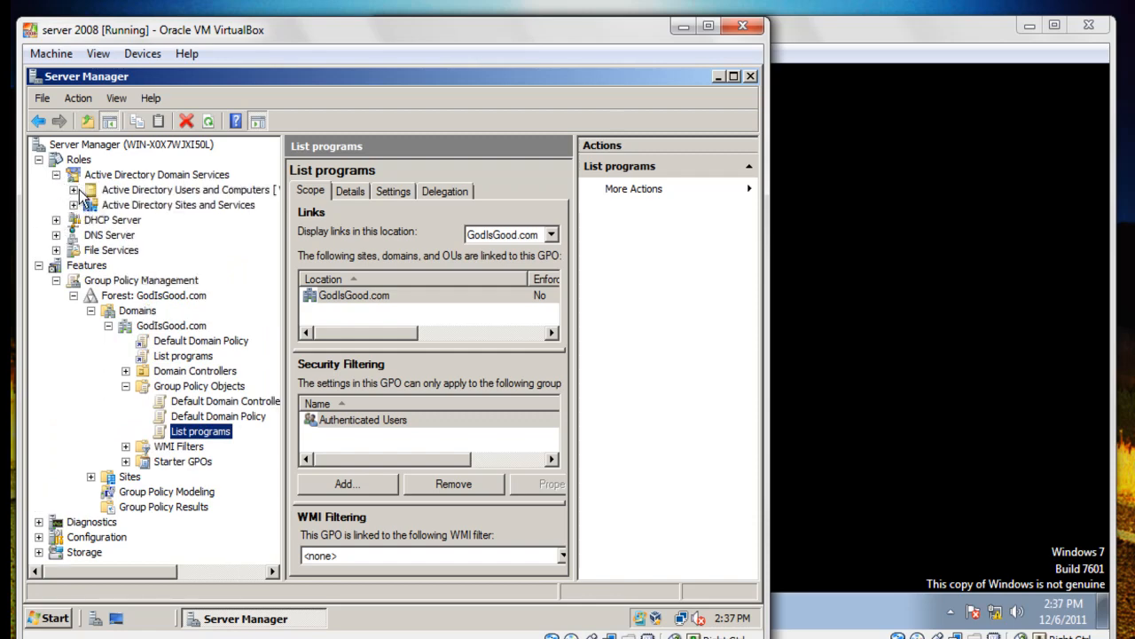
pyautogui.click(74, 190)
pyautogui.click(91, 205)
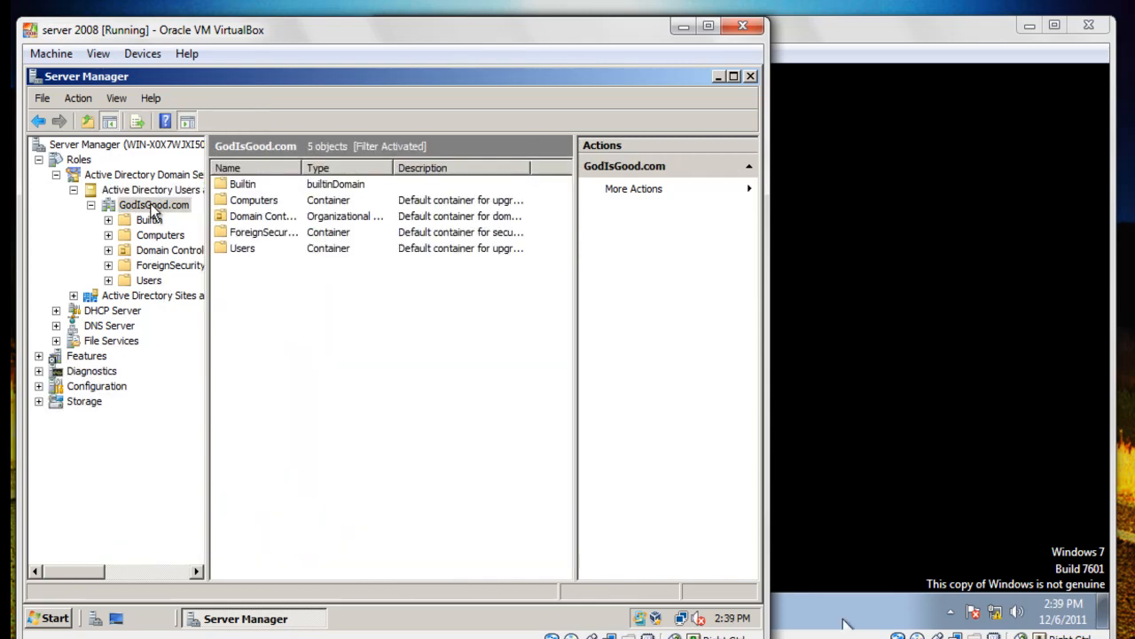
# Add a new organizational unit named Test Group under GodIsGood.com.
pyautogui.rightClick(155, 209)
pyautogui.moveTo(275, 316)
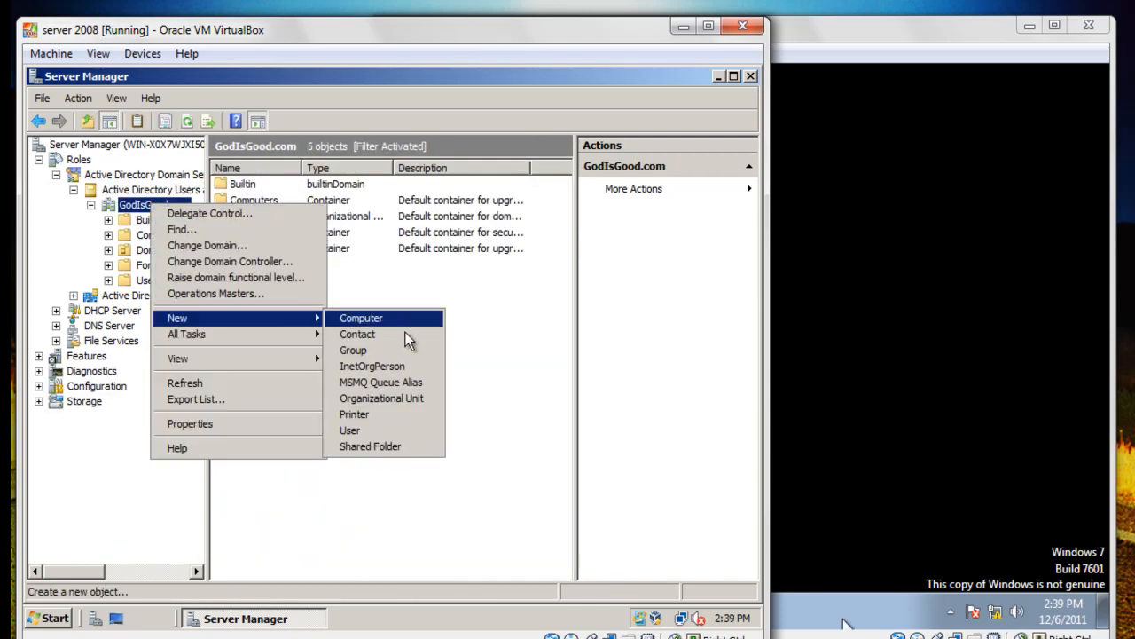
pyautogui.click(396, 399)
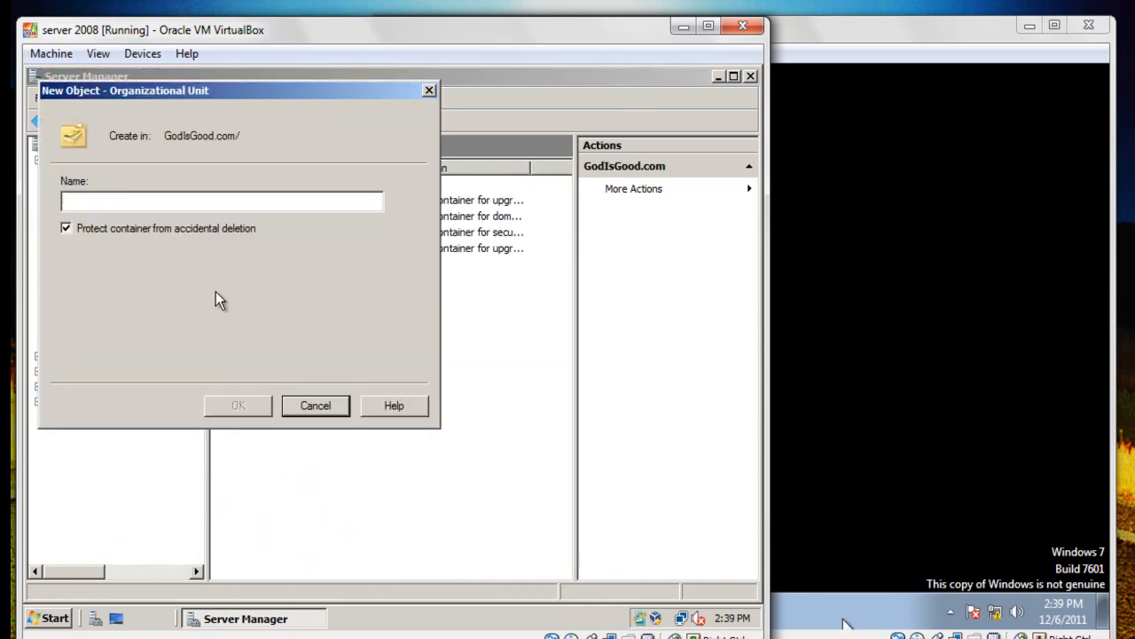
pyautogui.write('Tets')
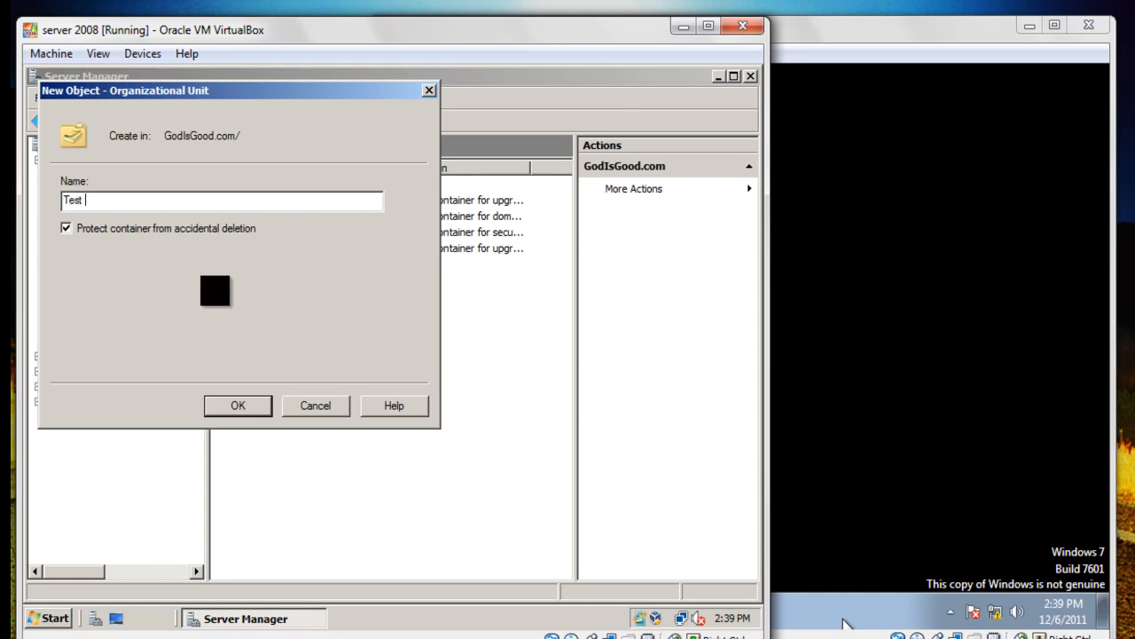
pyautogui.write(' Group')
pyautogui.press('Return')
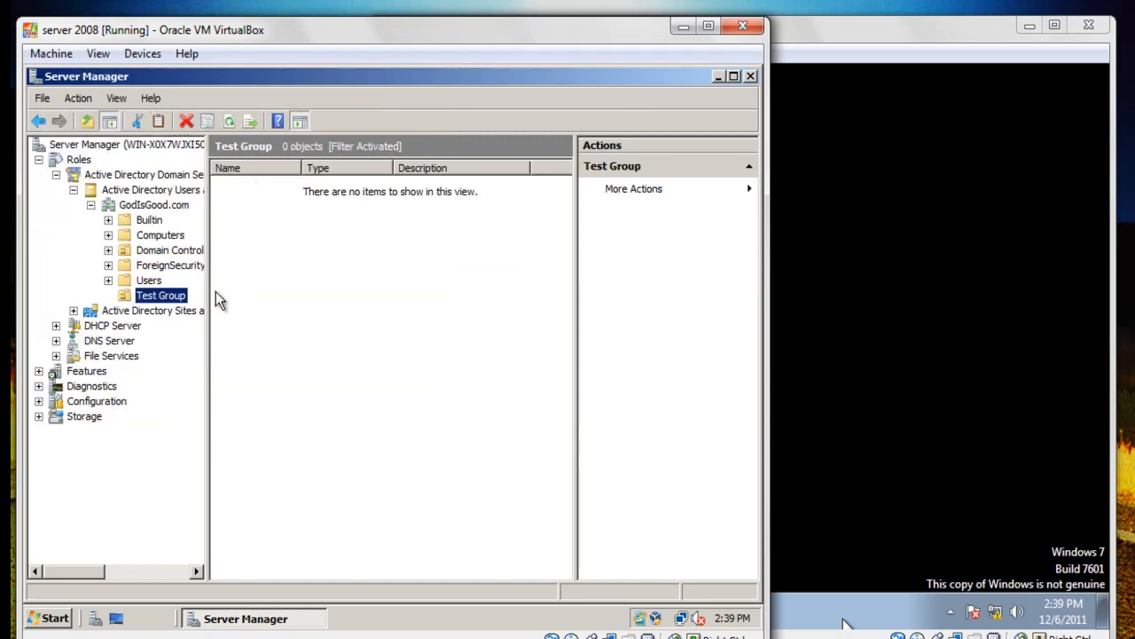
pyautogui.rightClick(246, 221)
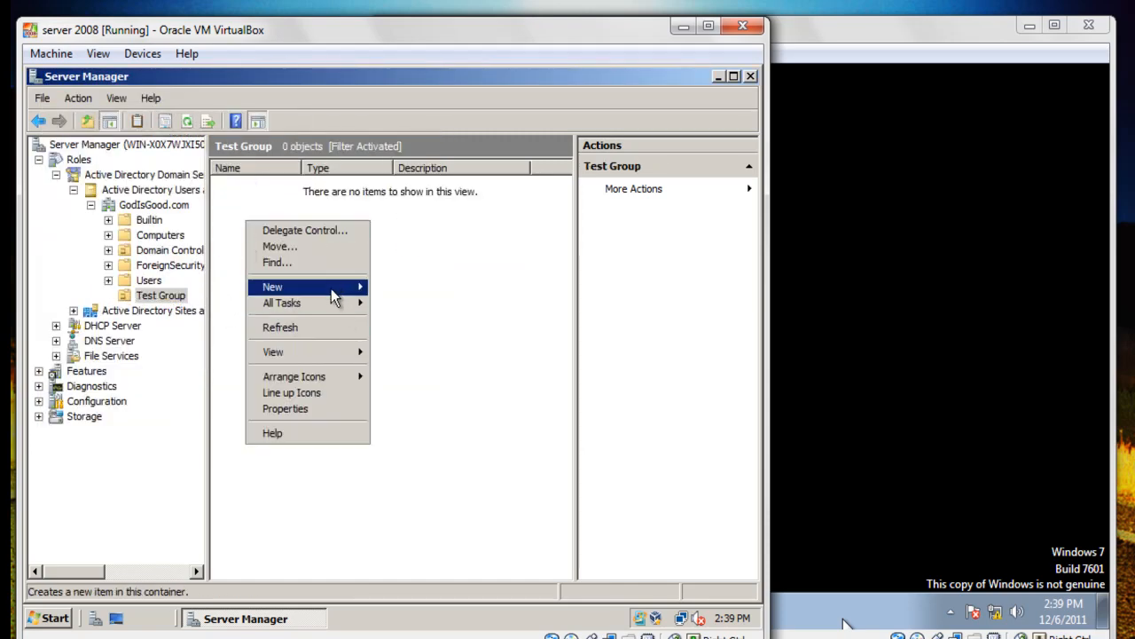
# Create a user in Test Group with name, logon name and password, not forced to change password.
pyautogui.moveTo(360, 286)
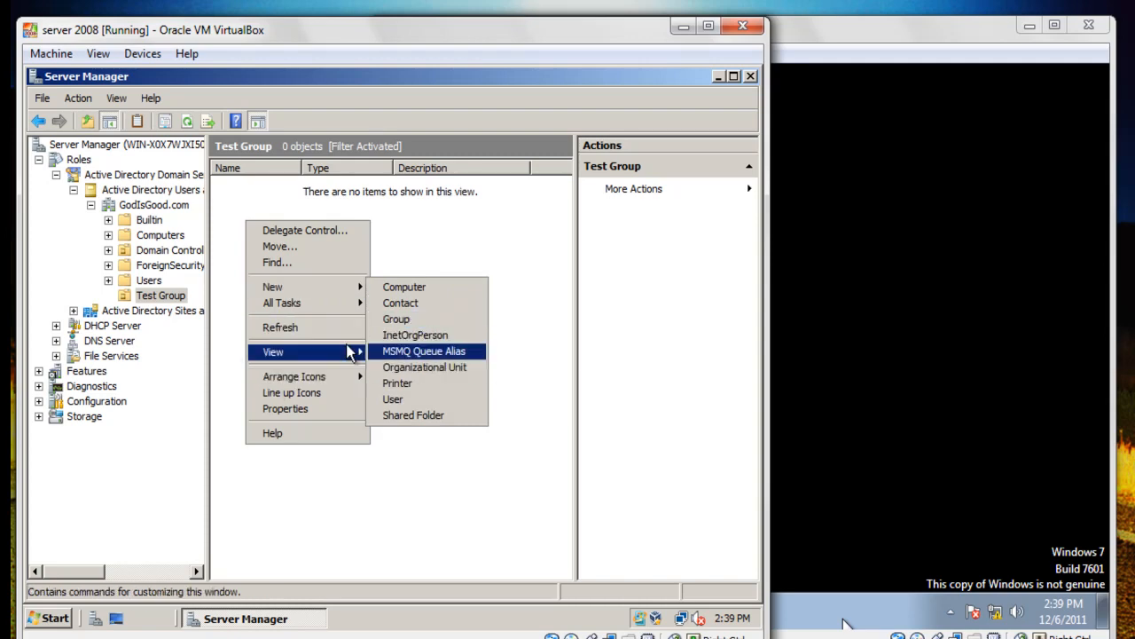
pyautogui.click(425, 400)
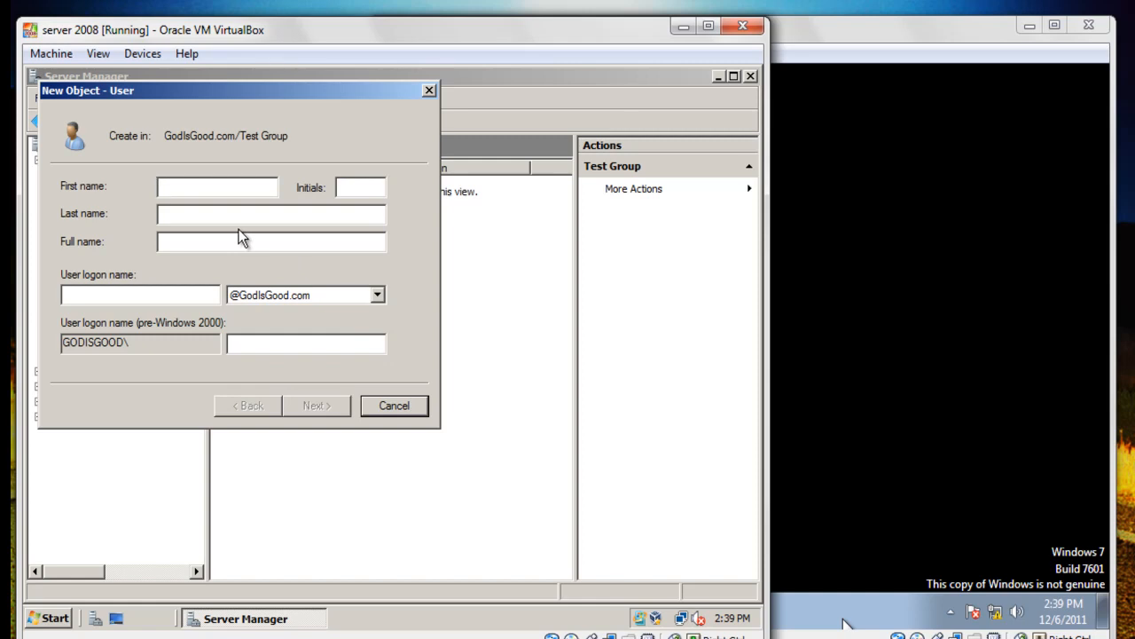
pyautogui.write('John ')
pyautogui.write('B')
pyautogui.write('ob')
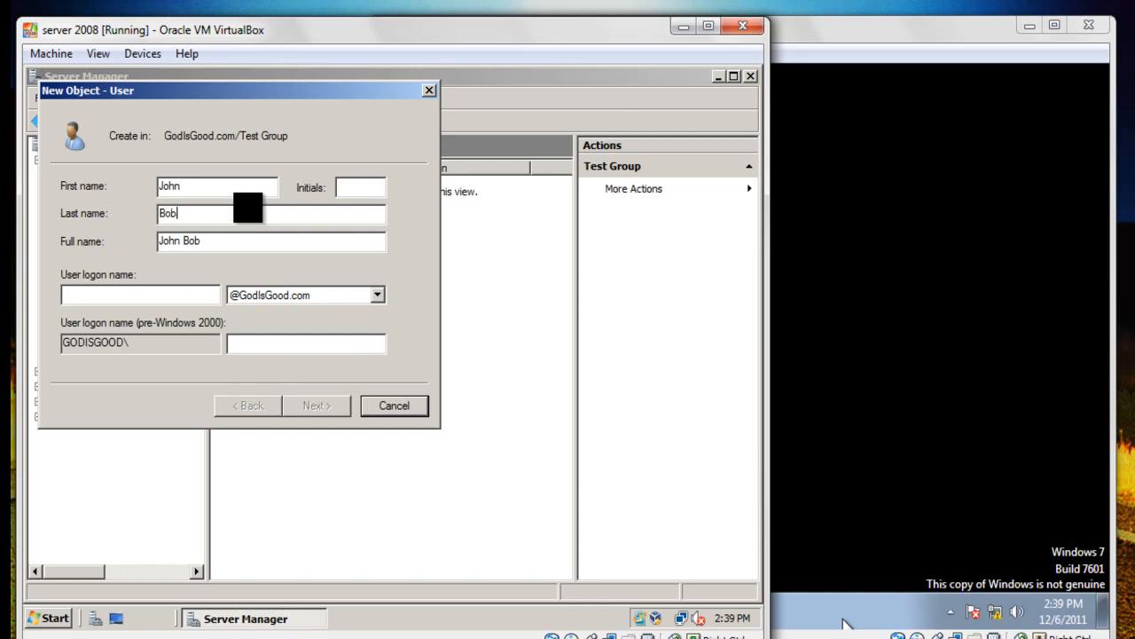
pyautogui.click(141, 294)
pyautogui.write('Jbob')
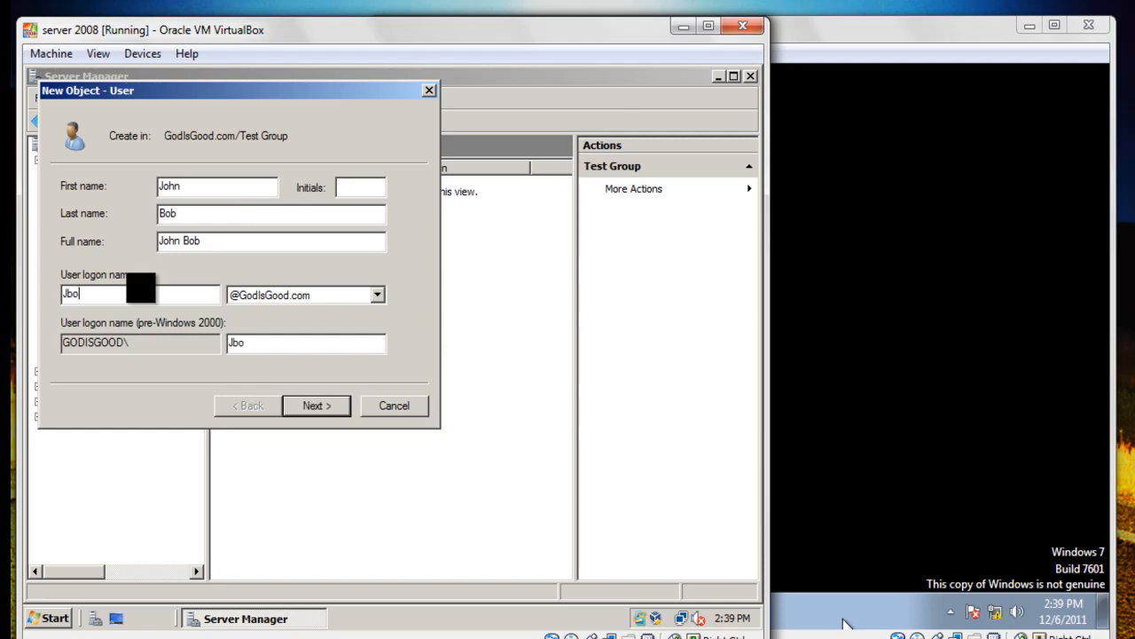
pyautogui.click(316, 406)
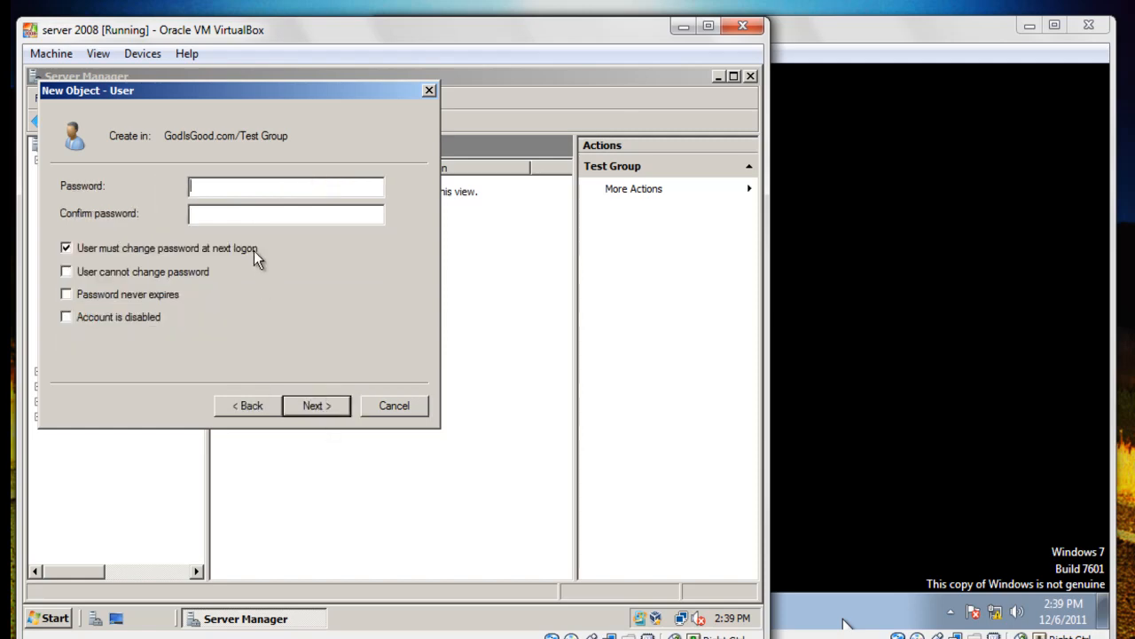
pyautogui.write('******')
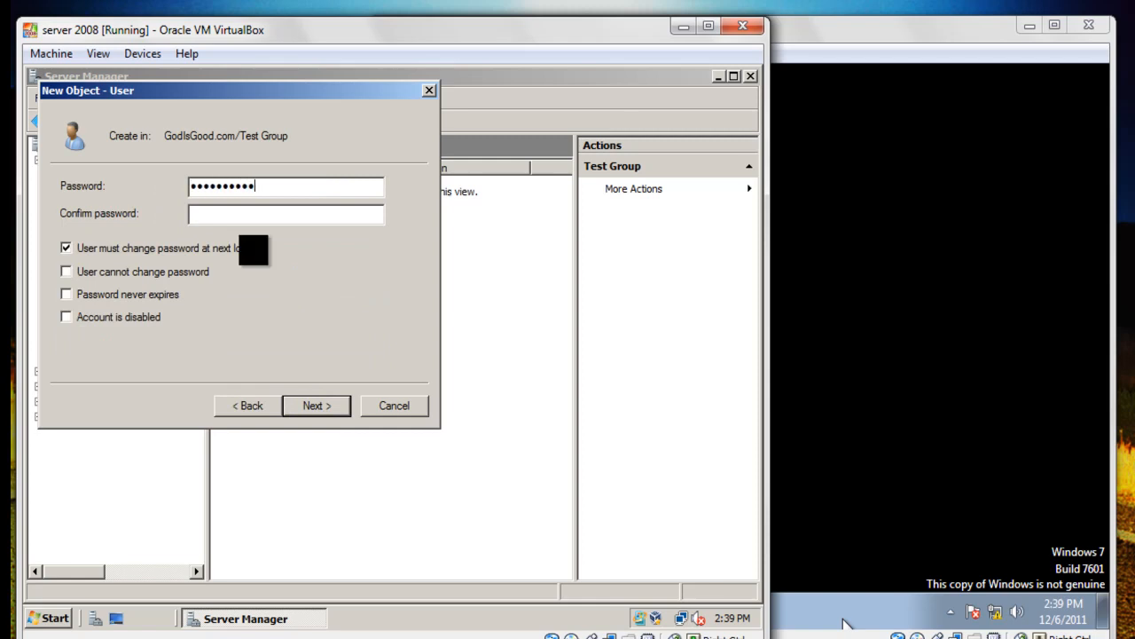
pyautogui.write('***********')
pyautogui.click(152, 252)
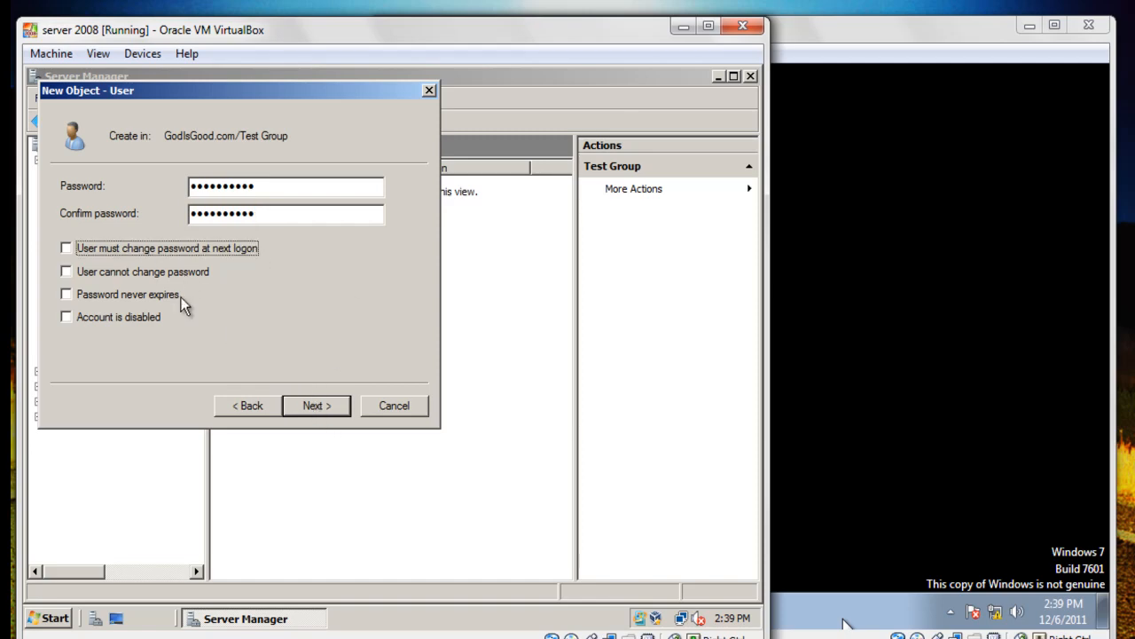
pyautogui.click(320, 408)
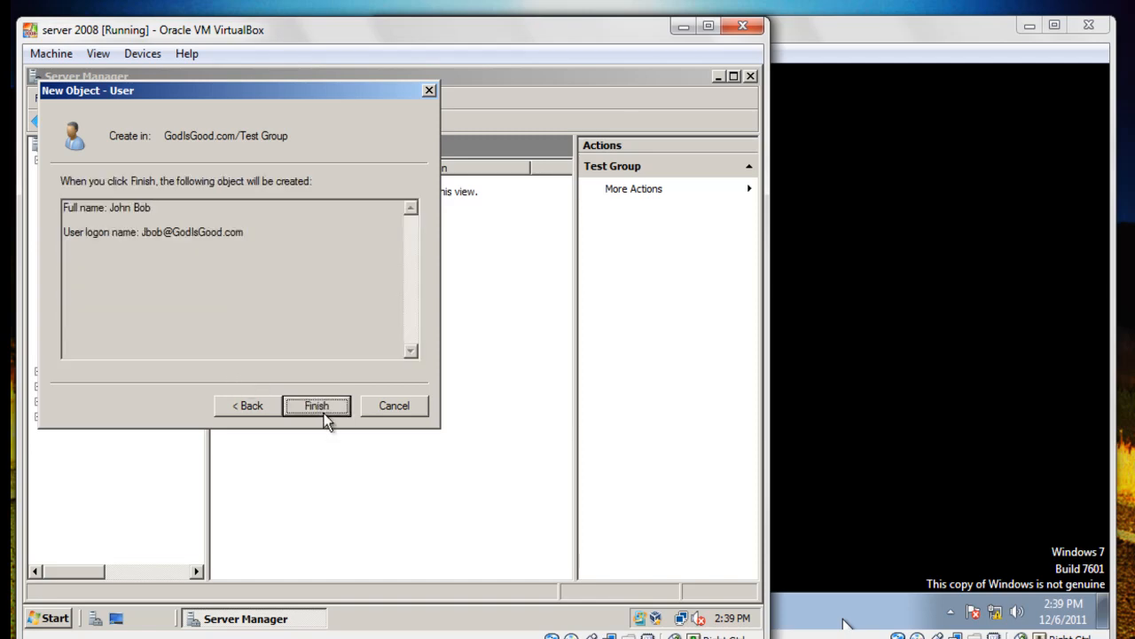
pyautogui.click(320, 407)
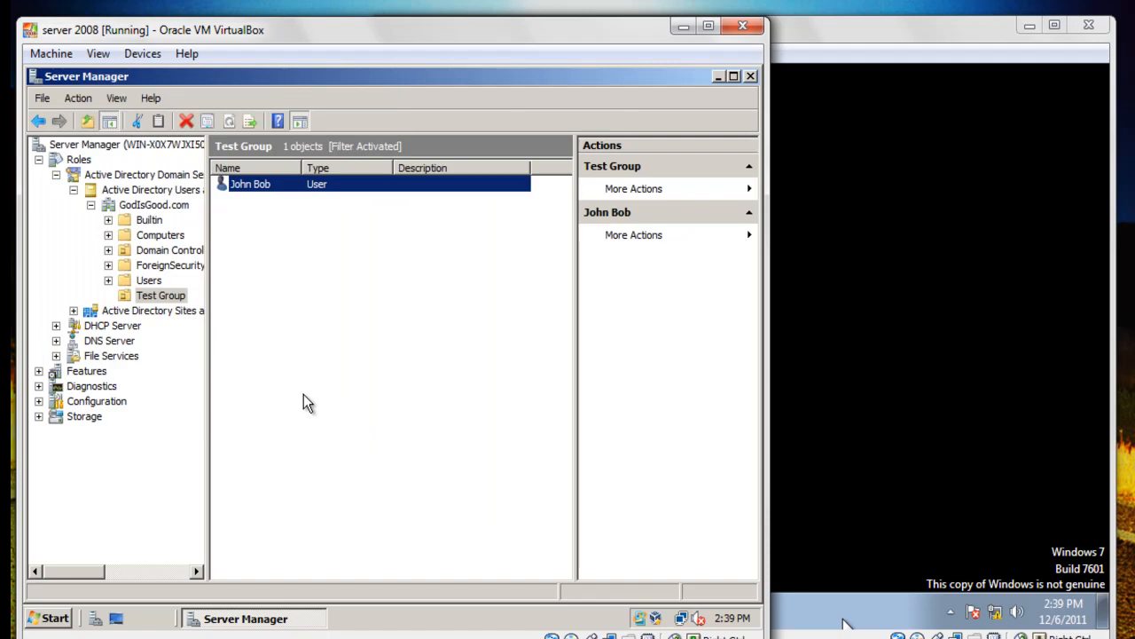
pyautogui.rightClick(80, 147)
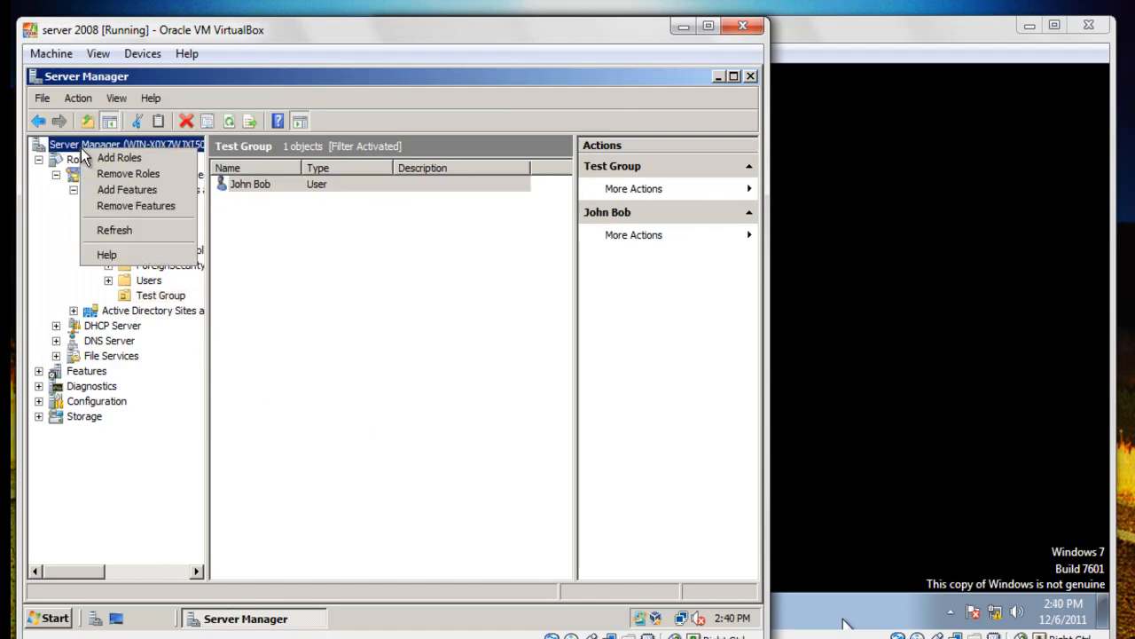
# Refresh the tree and drill into Group Policy Management > Forest > Domains > GodIsGood.com > Test Group.
pyautogui.click(133, 230)
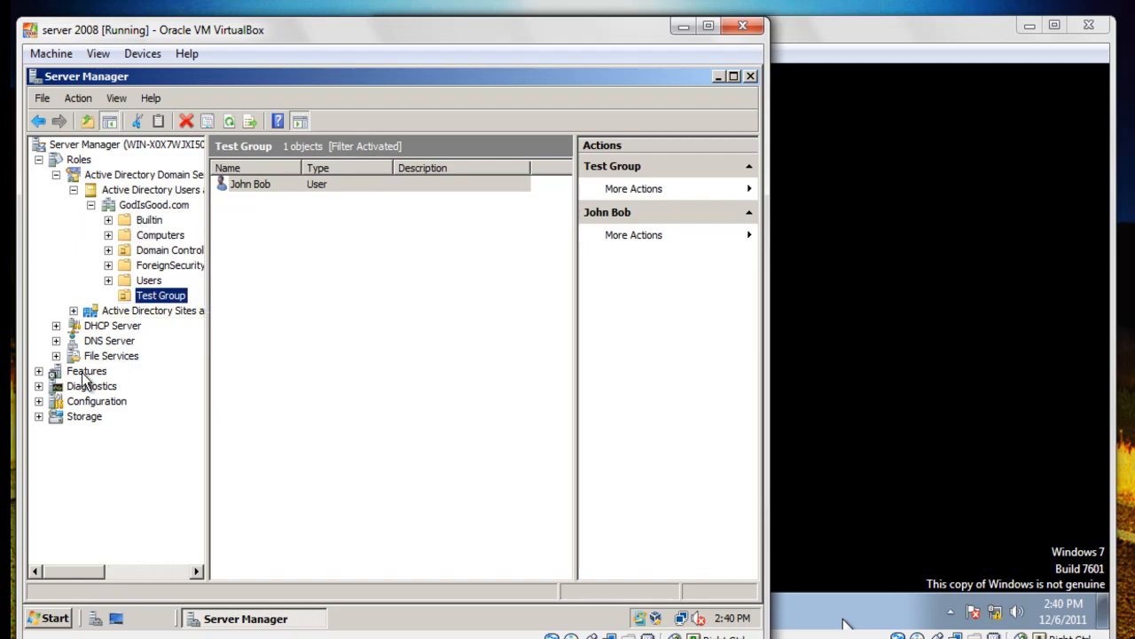
pyautogui.click(39, 372)
pyautogui.click(99, 387)
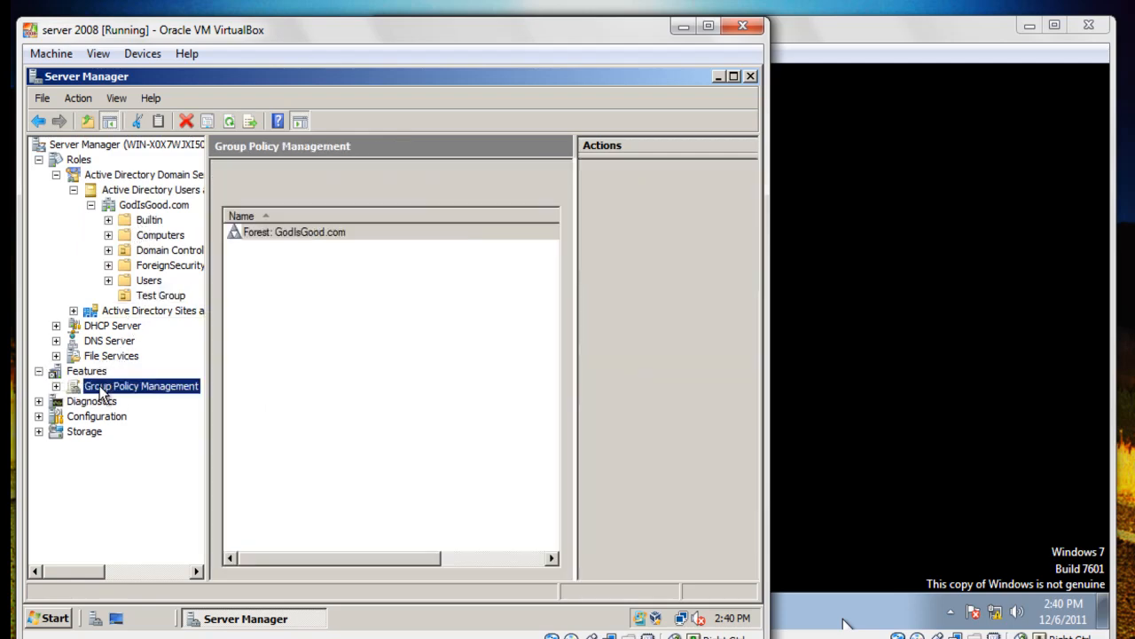
pyautogui.click(138, 401)
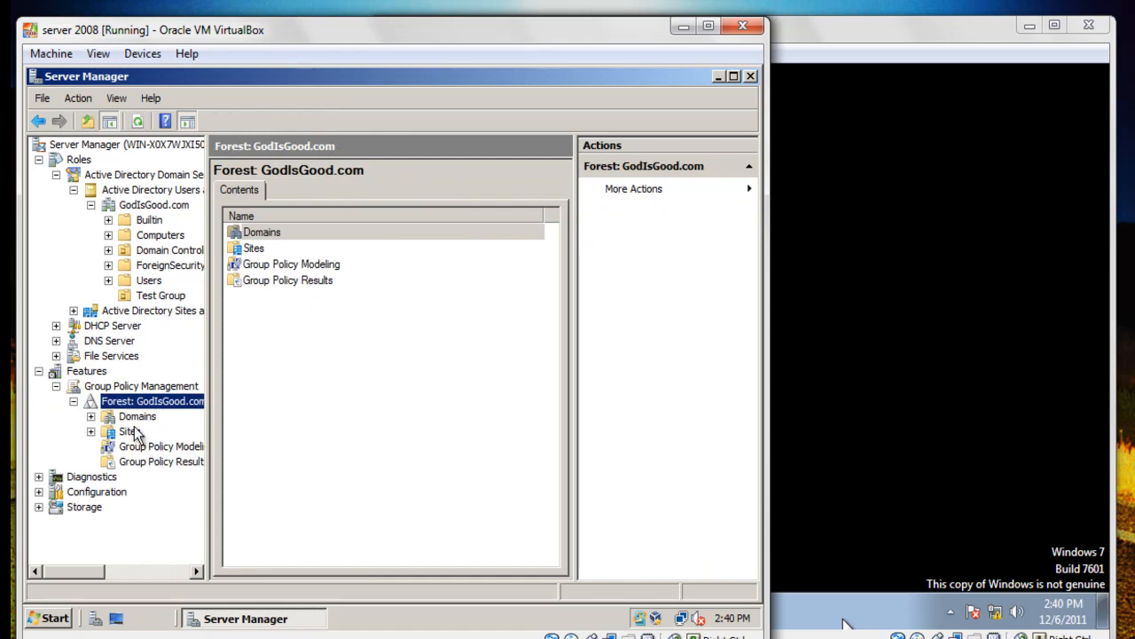
pyautogui.doubleClick(137, 418)
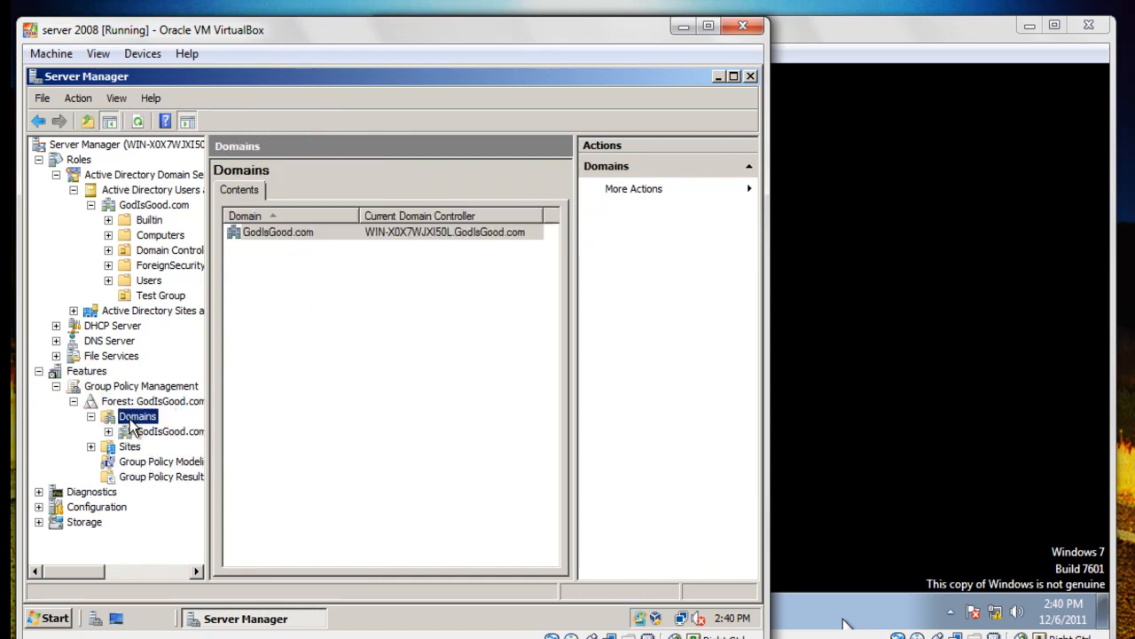
pyautogui.doubleClick(146, 432)
pyautogui.scroll(-1, 145, 434)
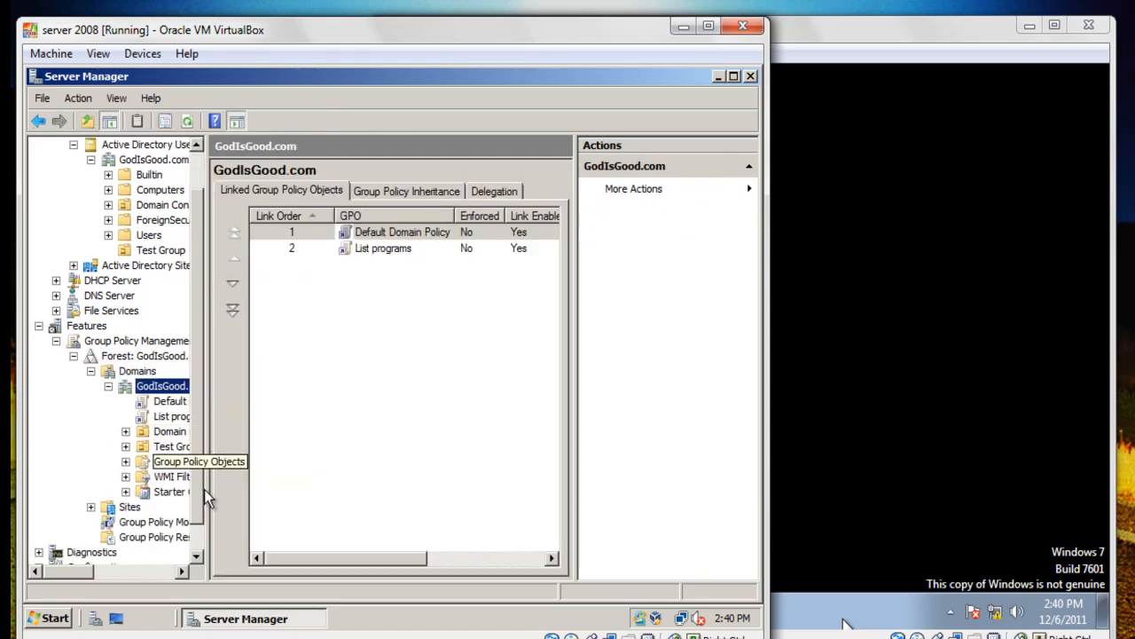
pyautogui.moveTo(210, 482); pyautogui.dragTo(317, 477)
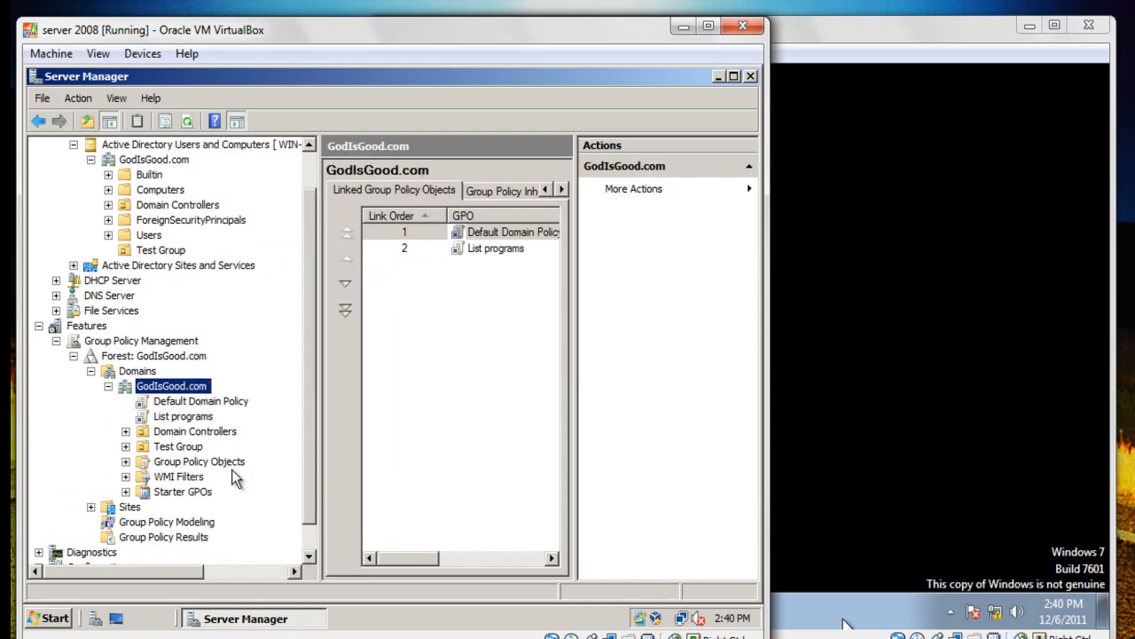
pyautogui.click(179, 451)
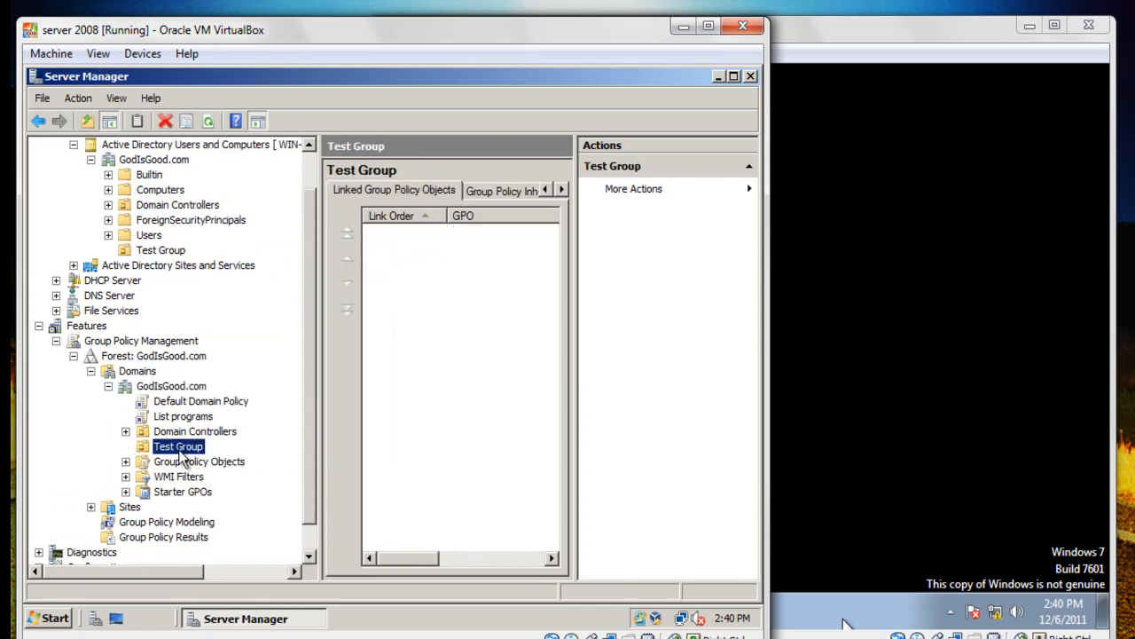
pyautogui.click(162, 450)
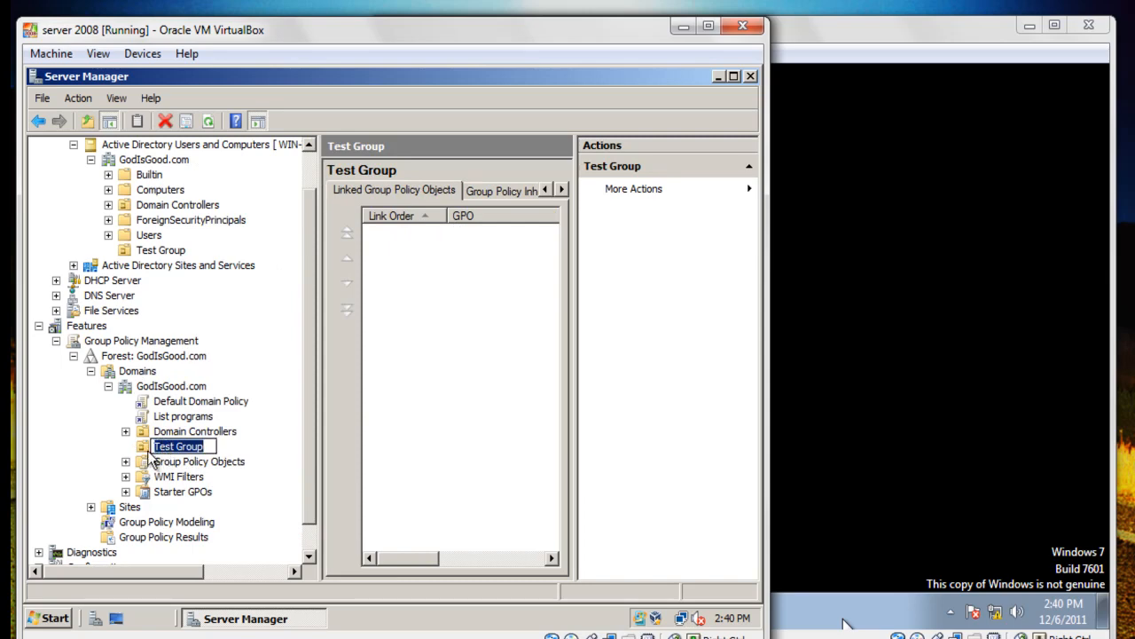
pyautogui.press('Escape')
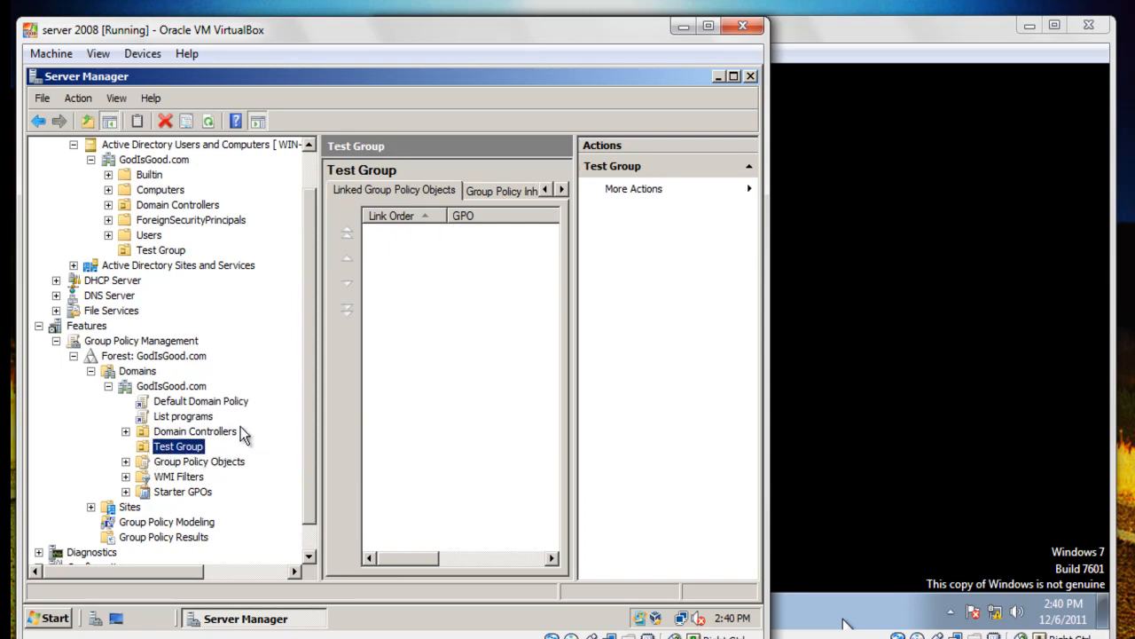
pyautogui.rightClick(177, 447)
# Create a new GPO named 'All programs show'.
pyautogui.rightClick(154, 462)
pyautogui.click(213, 475)
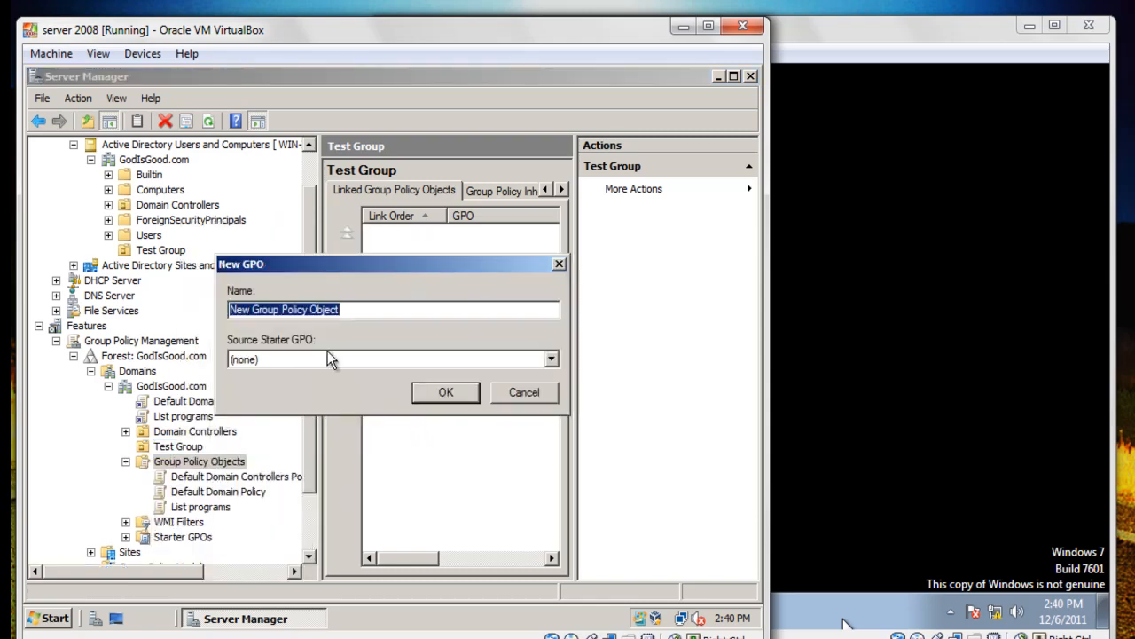
pyautogui.write('All')
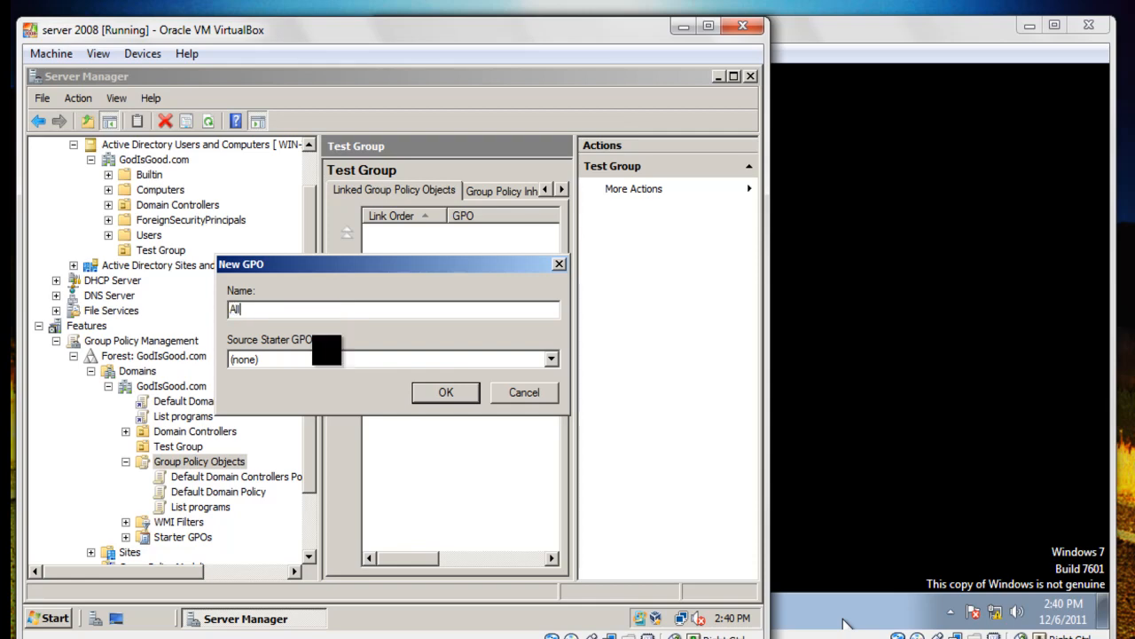
pyautogui.write('s show')
pyautogui.click(441, 391)
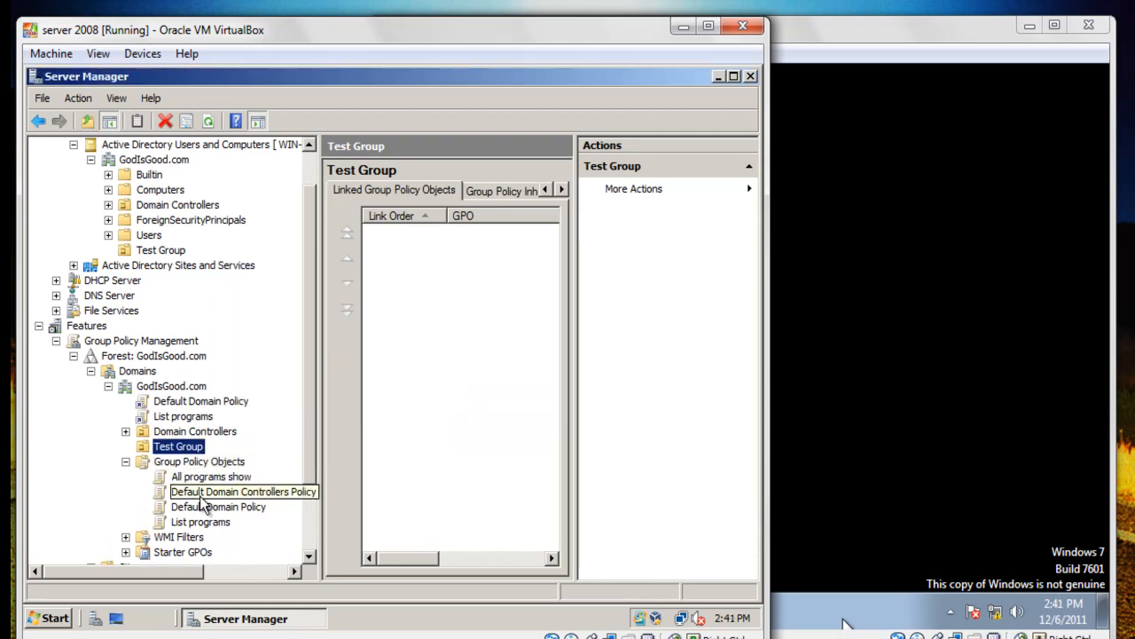
# Edit All programs show and go to User Configuration's Start Menu and Taskbar templates.
pyautogui.rightClick(217, 478)
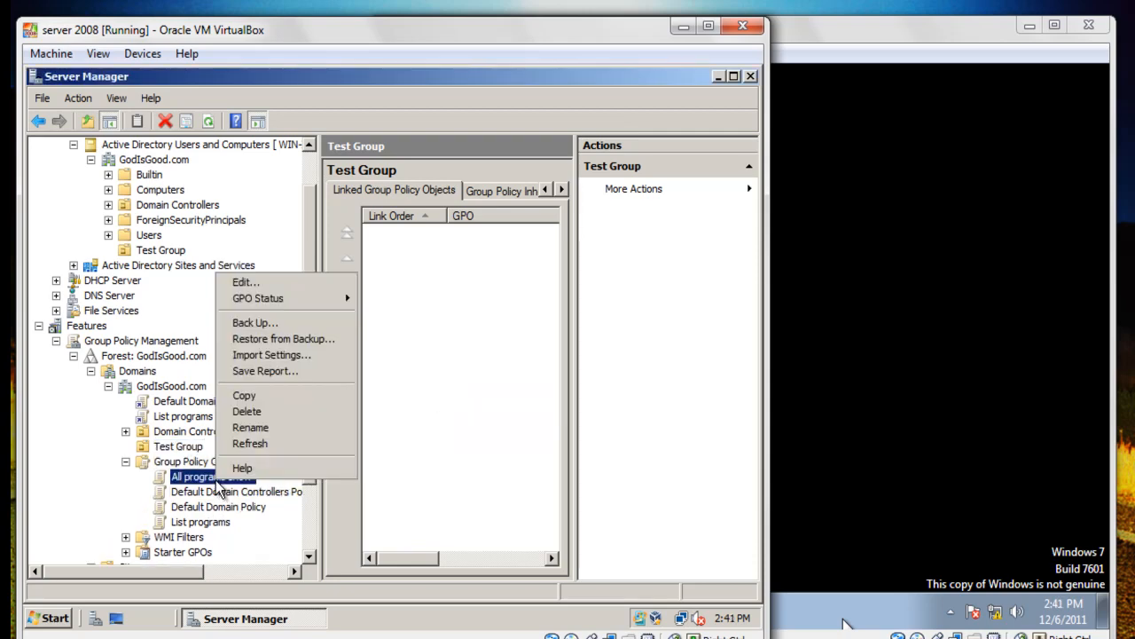
pyautogui.click(243, 283)
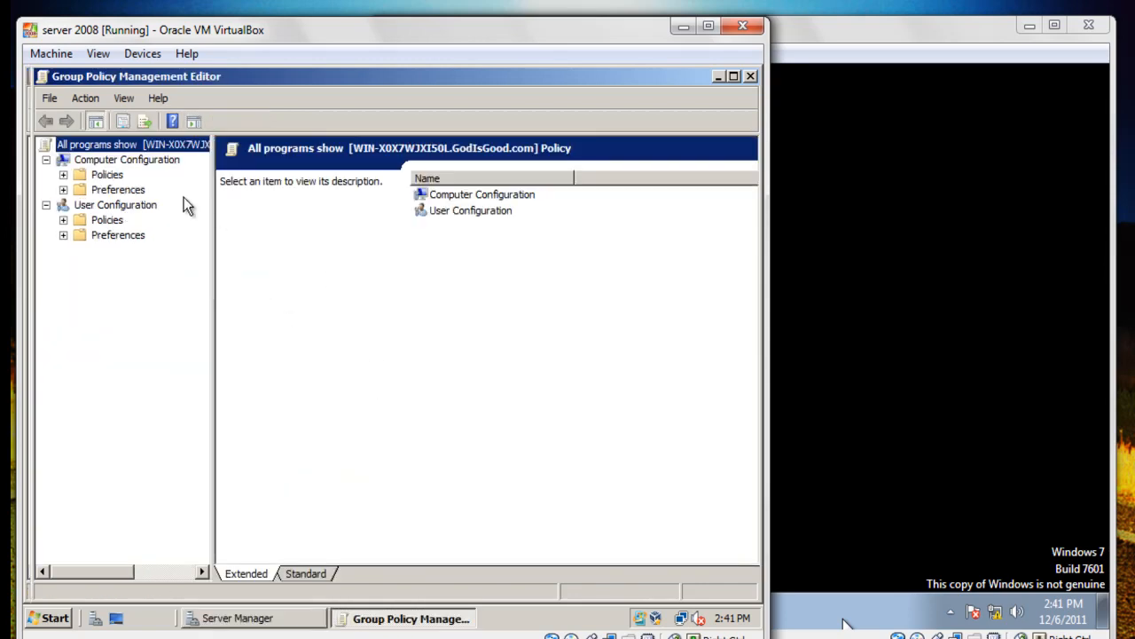
pyautogui.click(86, 206)
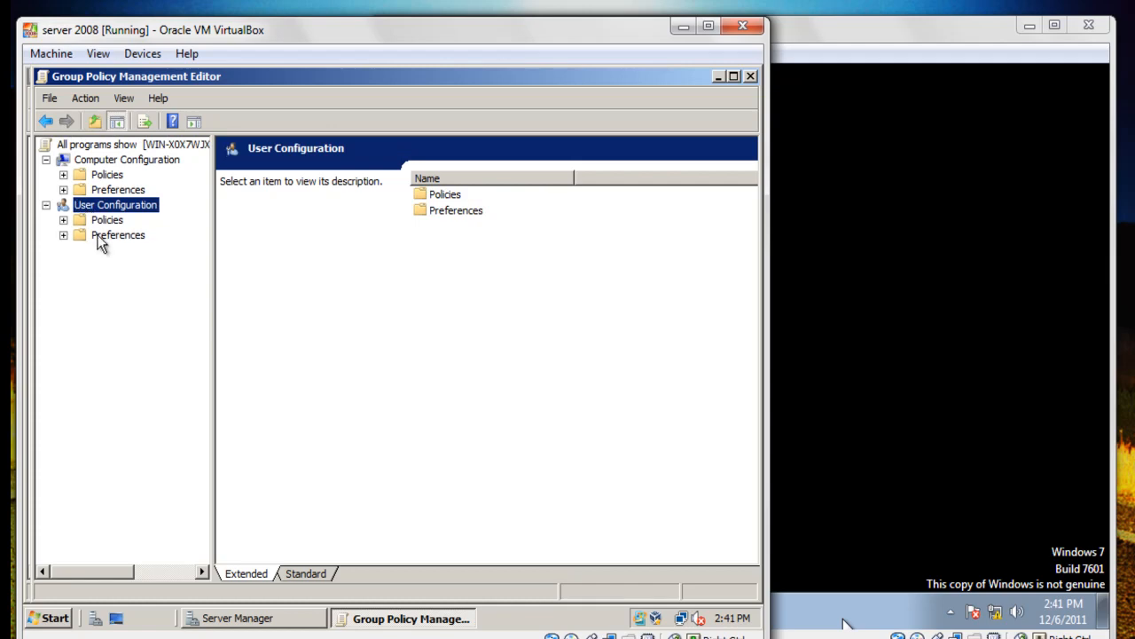
pyautogui.click(99, 220)
pyautogui.doubleClick(100, 220)
pyautogui.doubleClick(141, 265)
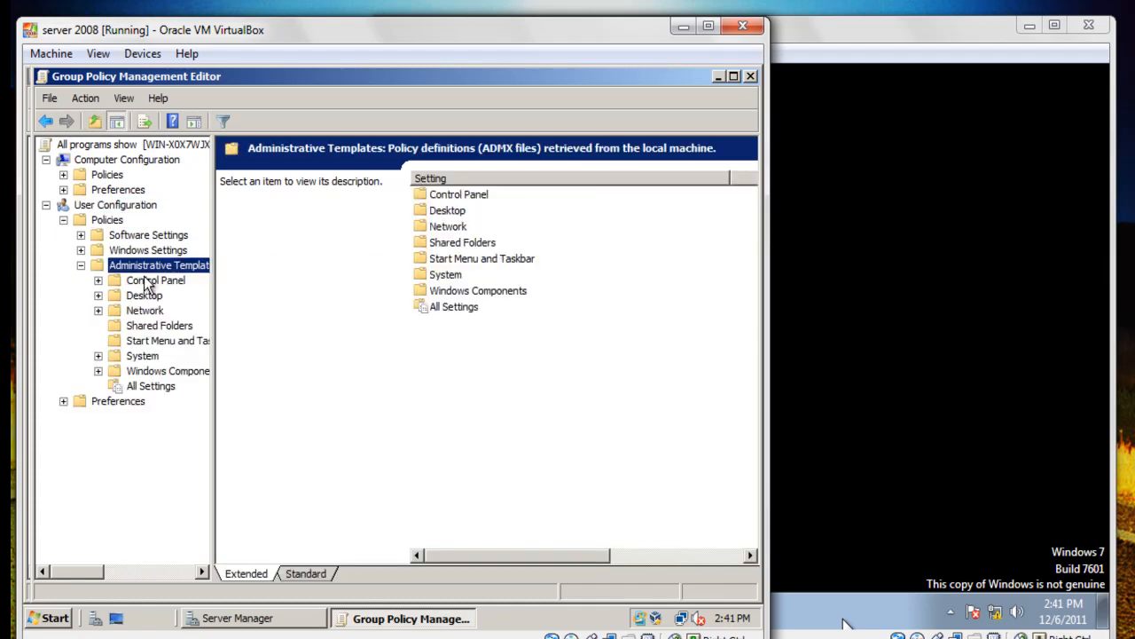
pyautogui.click(156, 340)
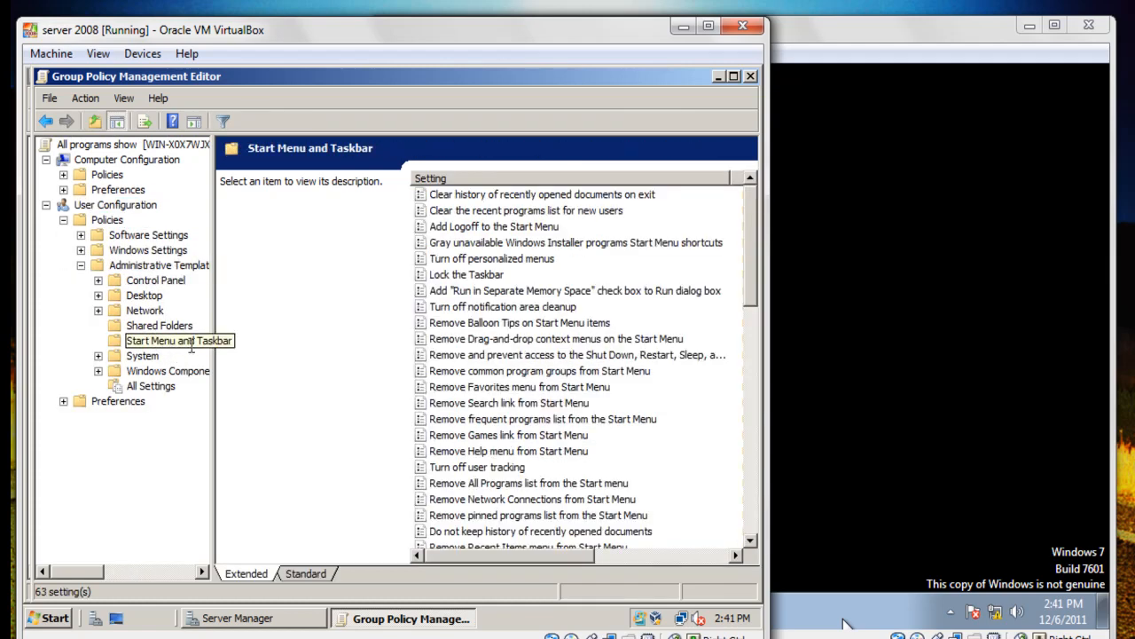
# Set 'Remove All Programs list from the Start menu' to Disabled, apply, and close the editor.
pyautogui.click(511, 518)
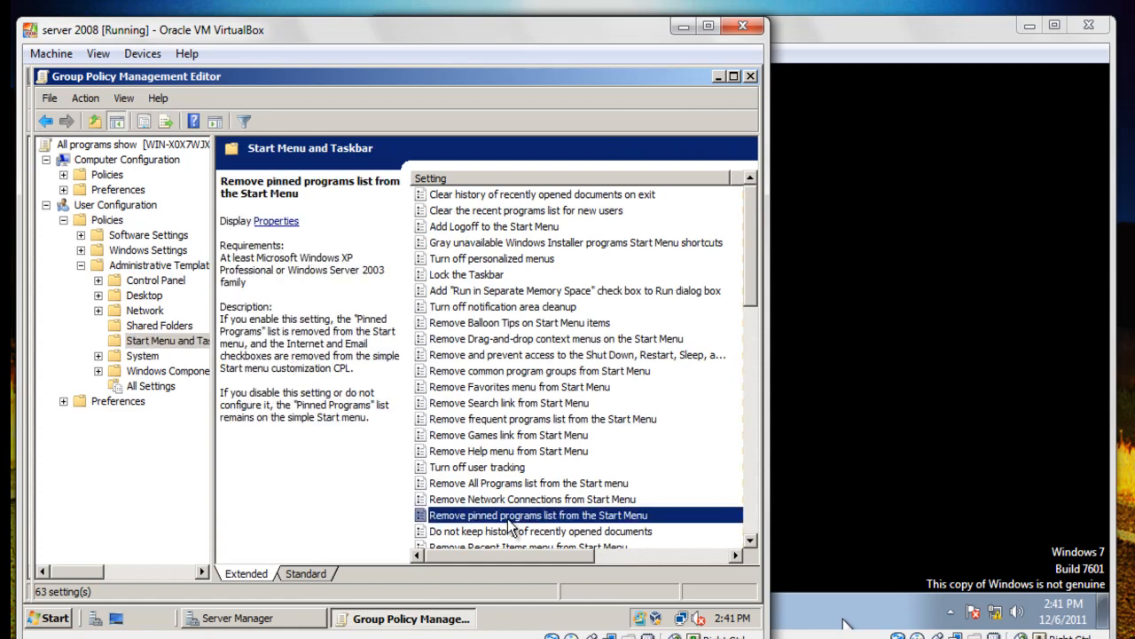
pyautogui.rightClick(510, 481)
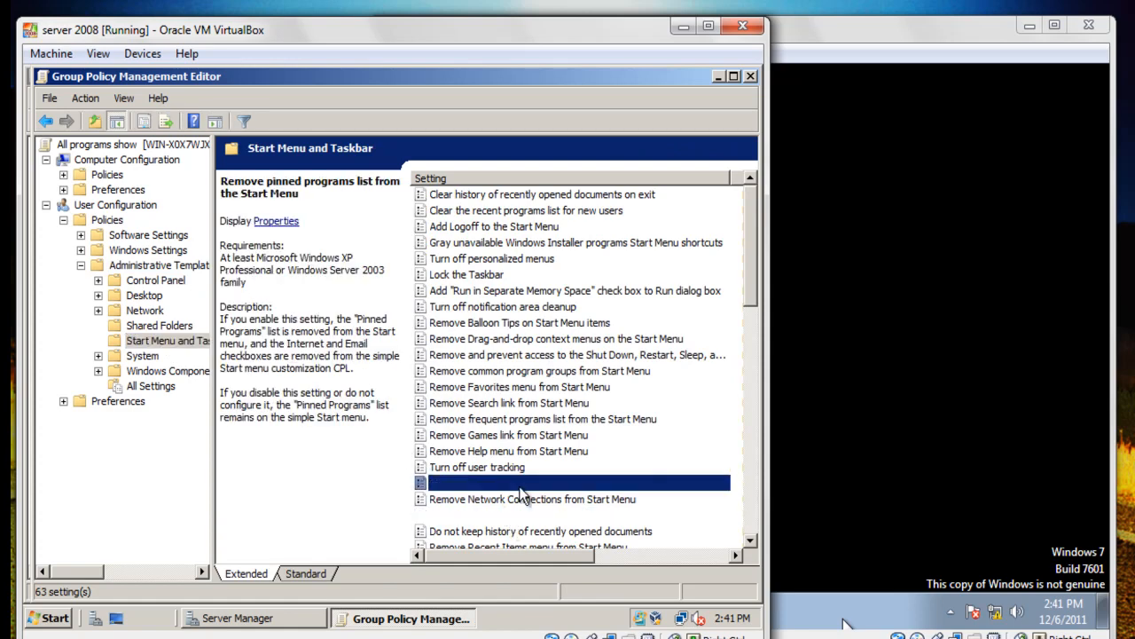
pyautogui.click(532, 453)
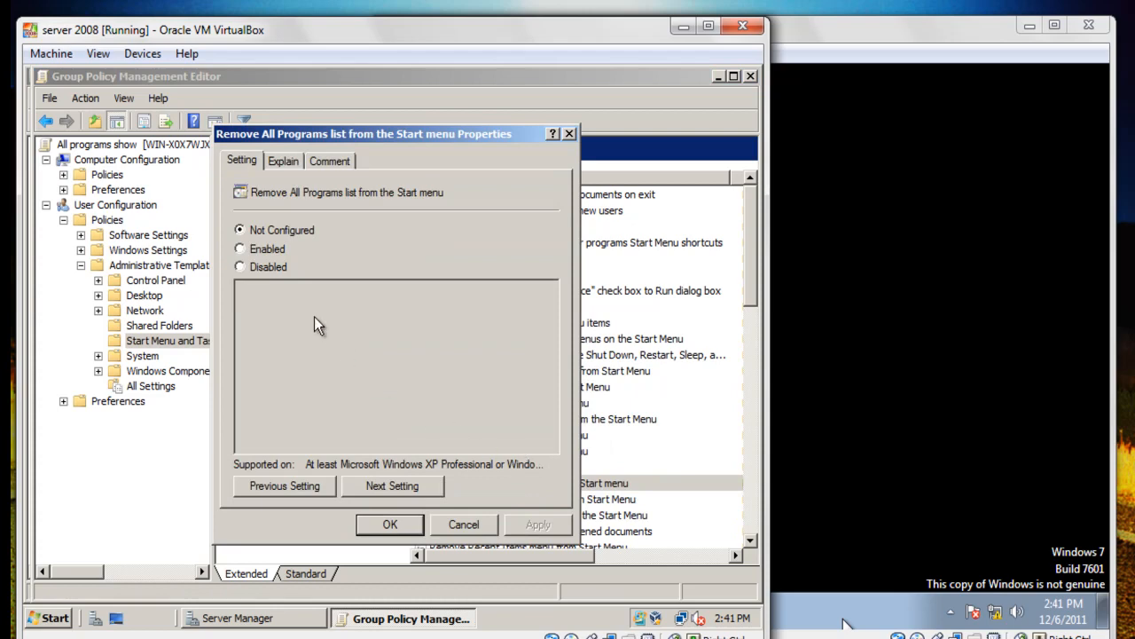
pyautogui.click(265, 268)
pyautogui.click(532, 524)
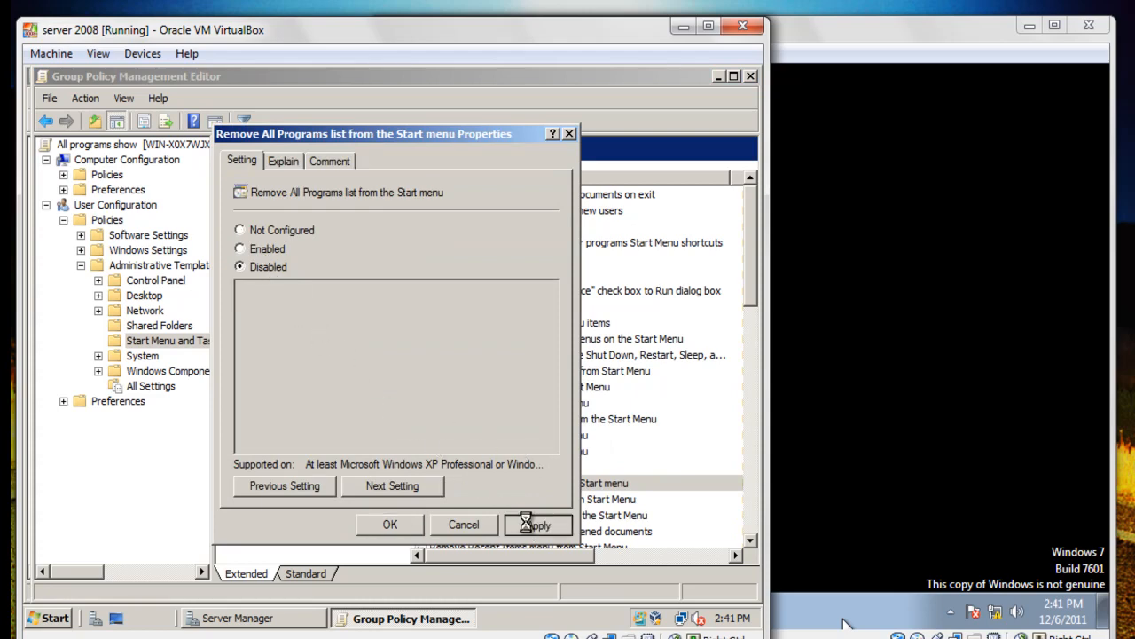
pyautogui.click(388, 526)
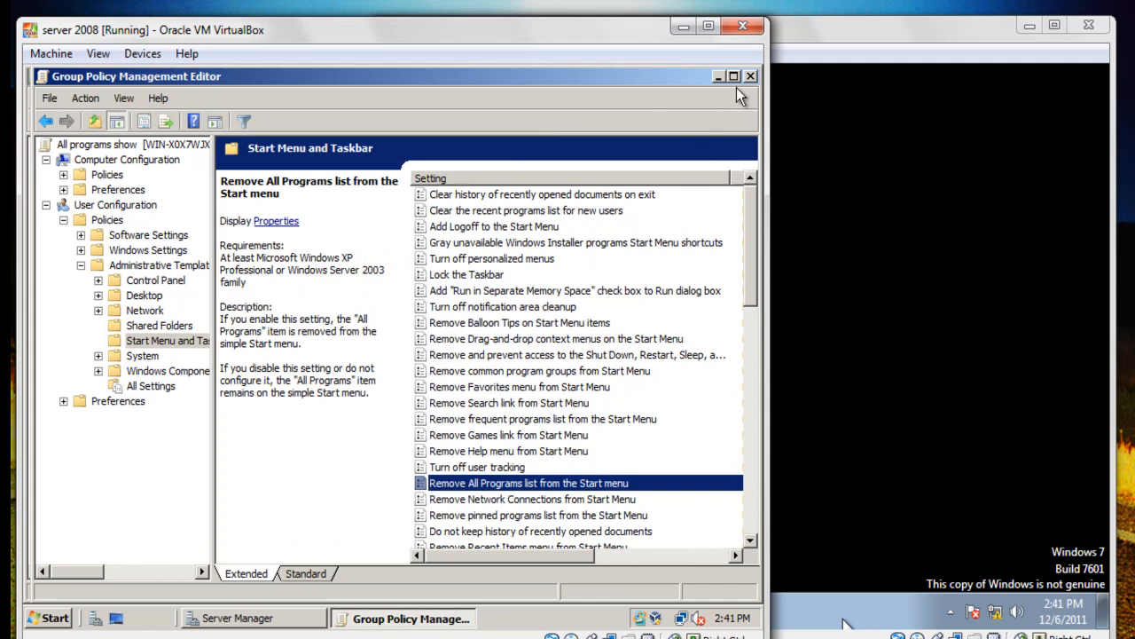
pyautogui.click(751, 77)
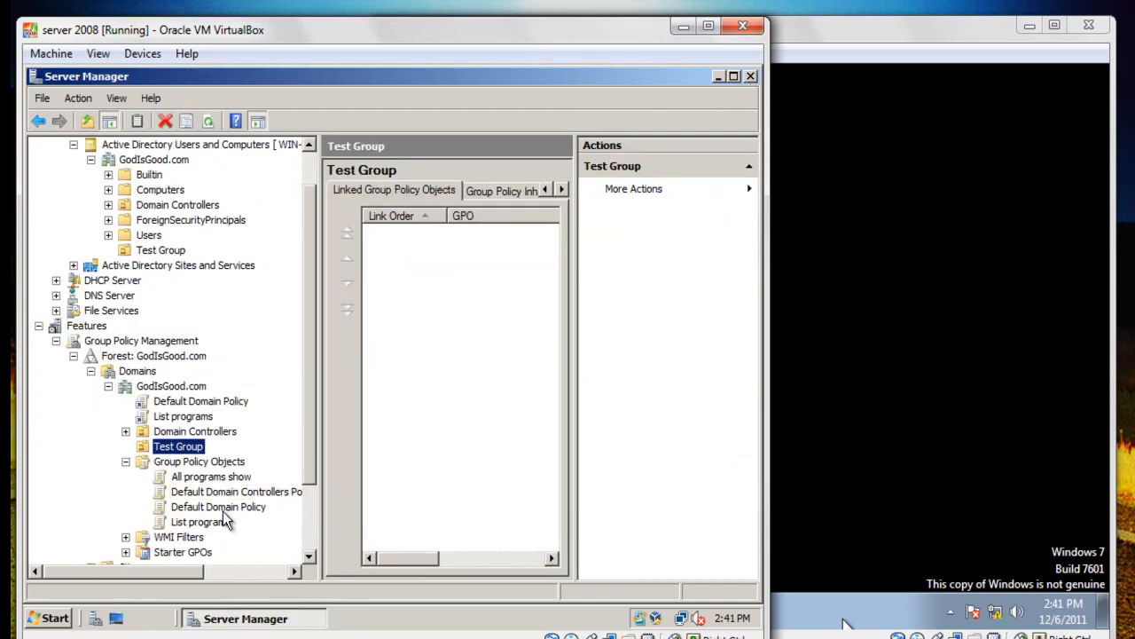
# Link the All programs show GPO to the Test Group OU and select the new link.
pyautogui.moveTo(210, 477); pyautogui.dragTo(176, 449)
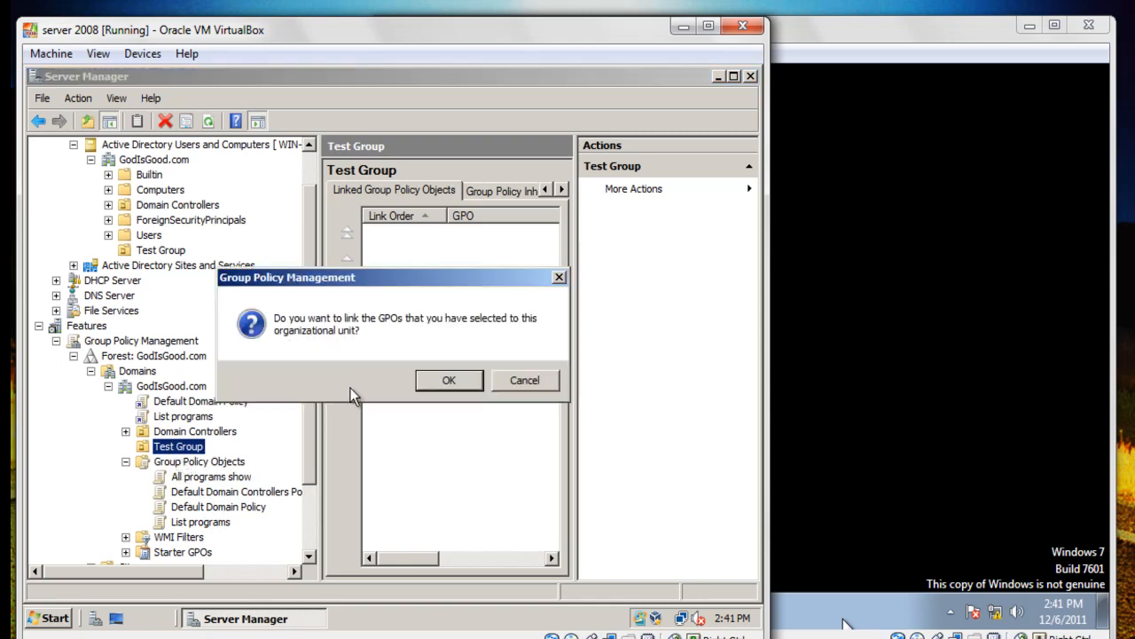
pyautogui.click(447, 386)
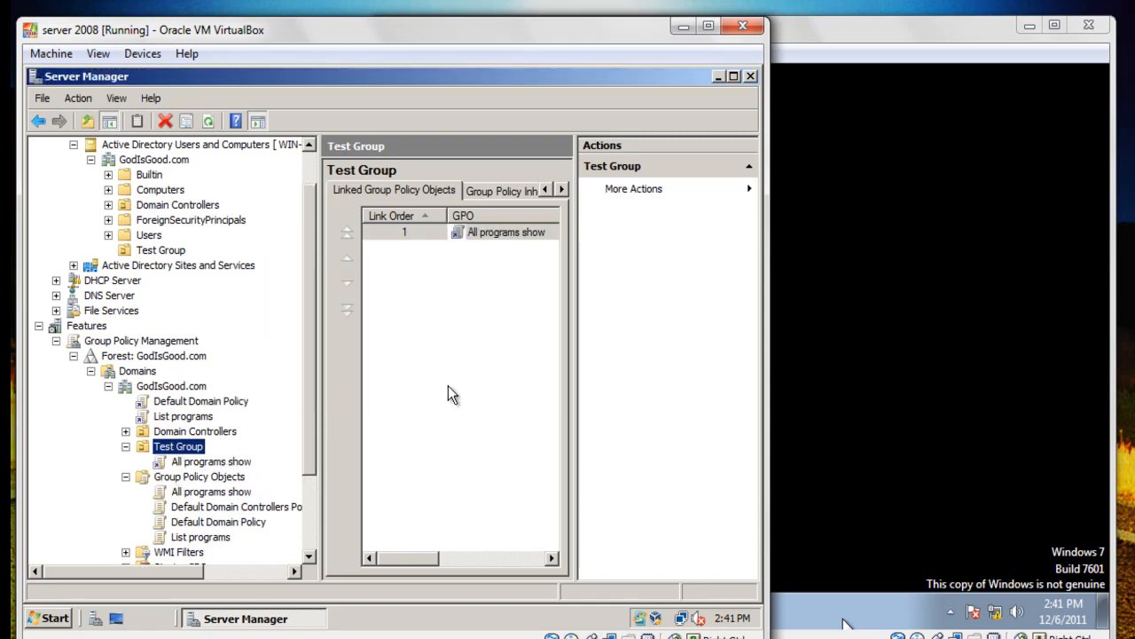
pyautogui.click(209, 462)
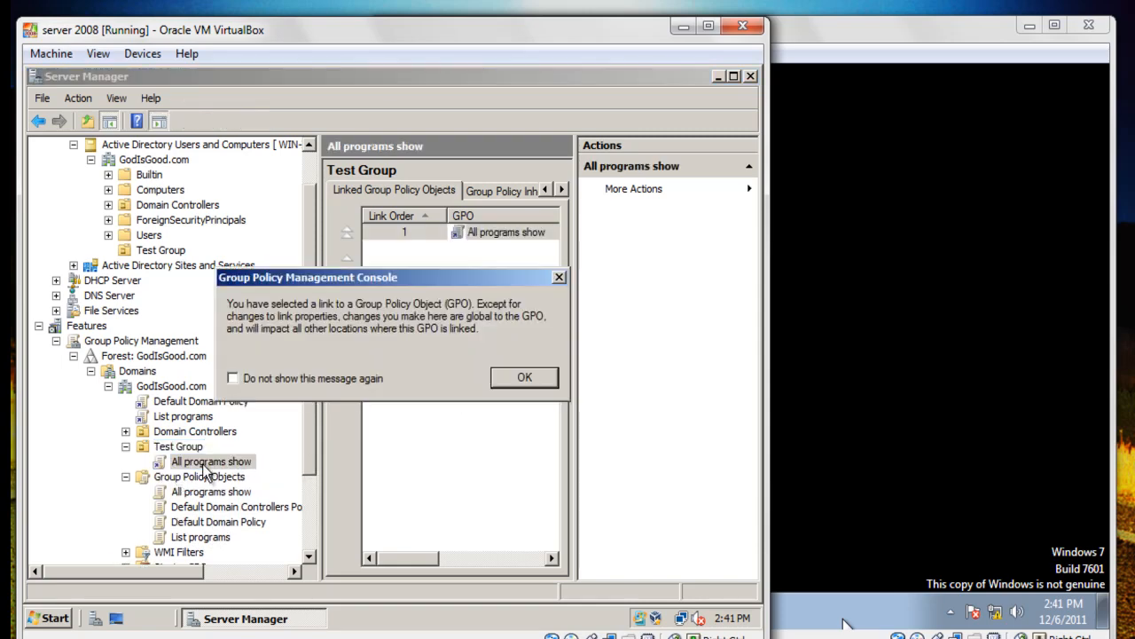
pyautogui.click(525, 380)
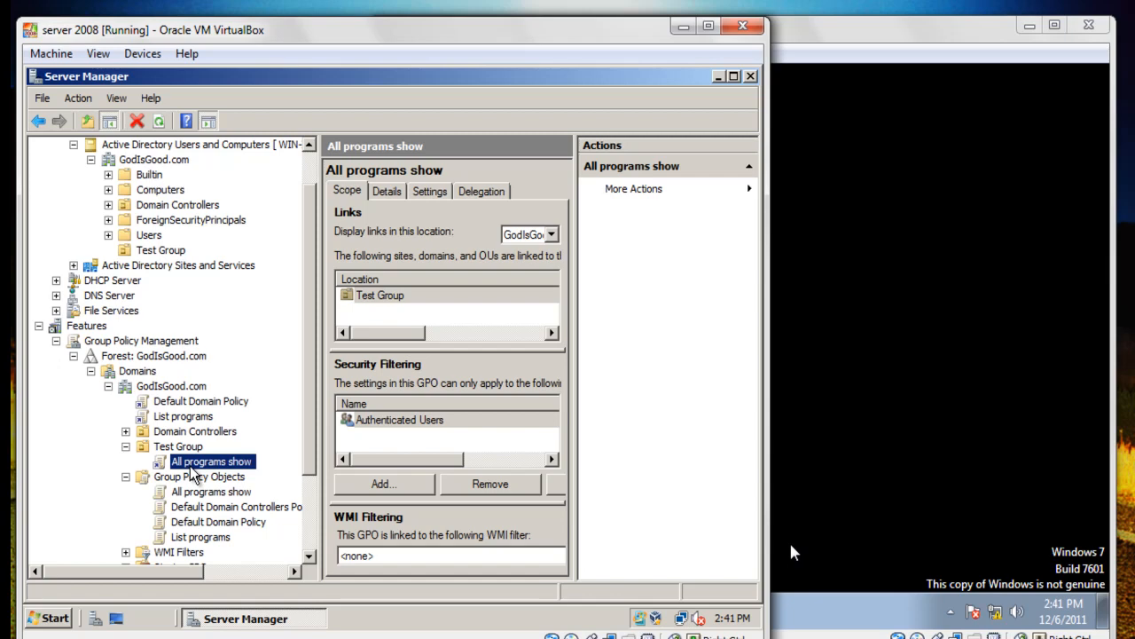
# Review the scope of the domain-wide List programs link, then return to the Windows 7 machine.
pyautogui.click(162, 416)
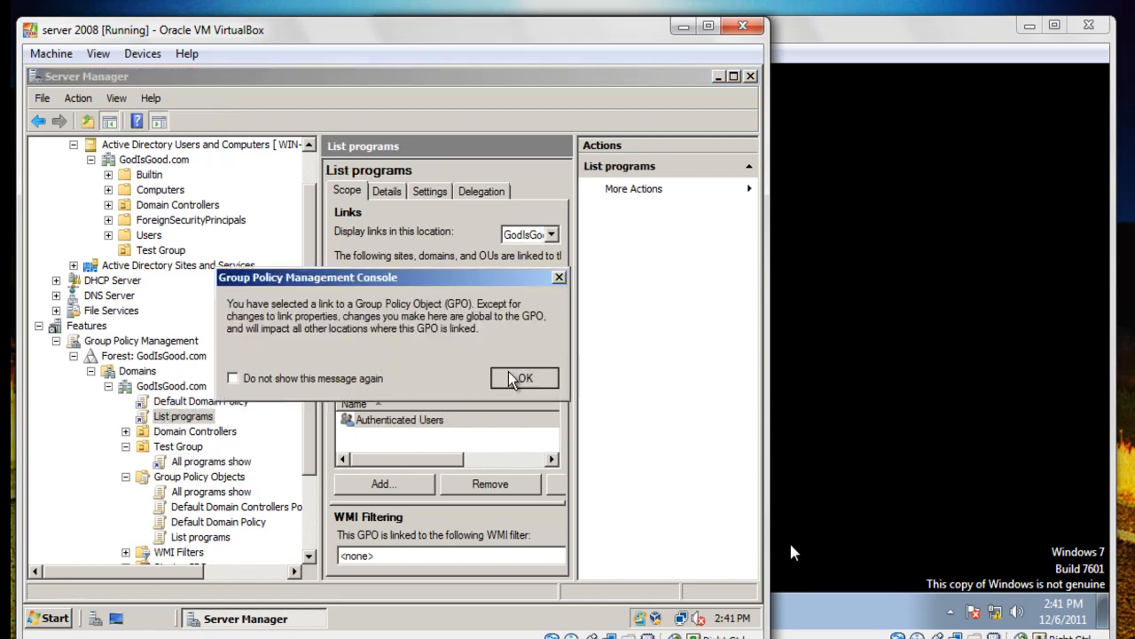
pyautogui.click(515, 377)
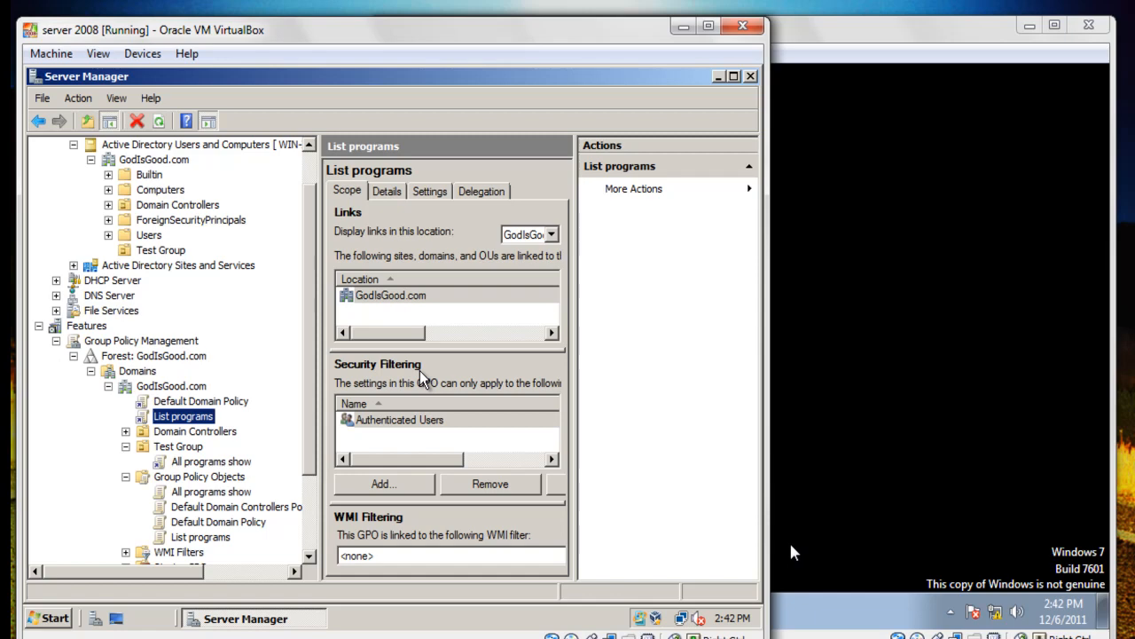
pyautogui.click(792, 547)
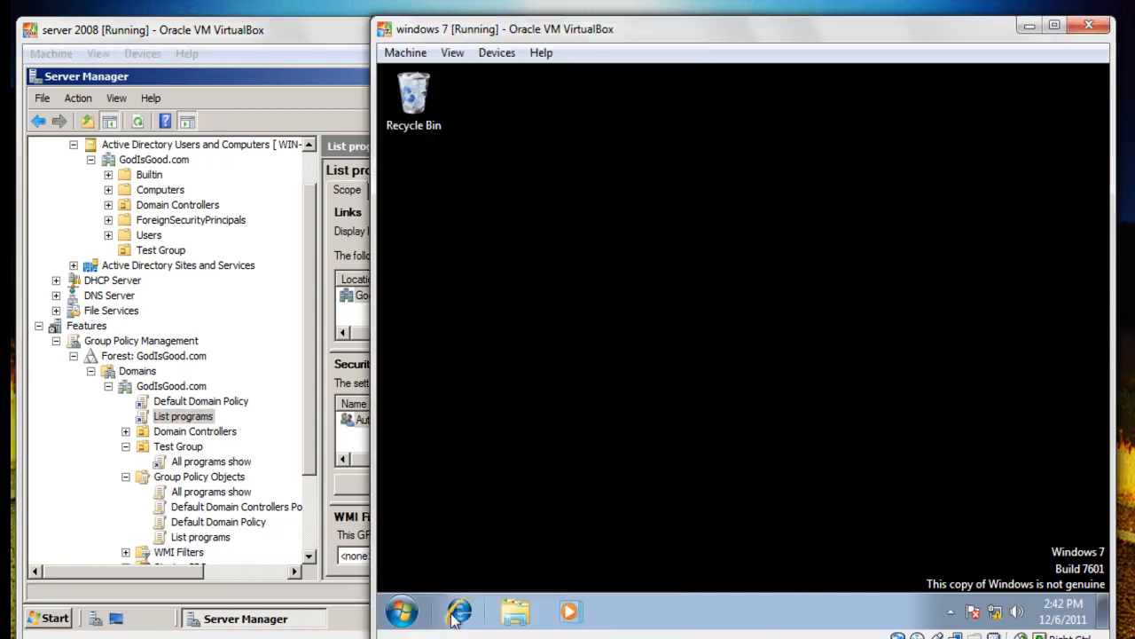
# Check the Test Group OU's members to confirm the test user belongs to it.
pyautogui.click(401, 612)
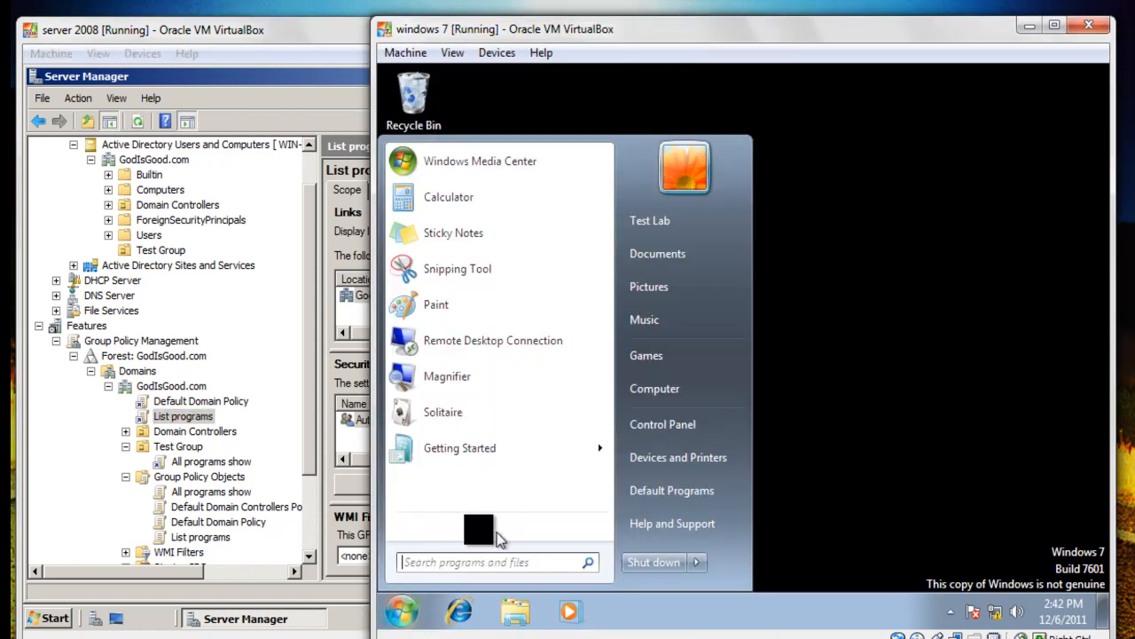
pyautogui.click(184, 451)
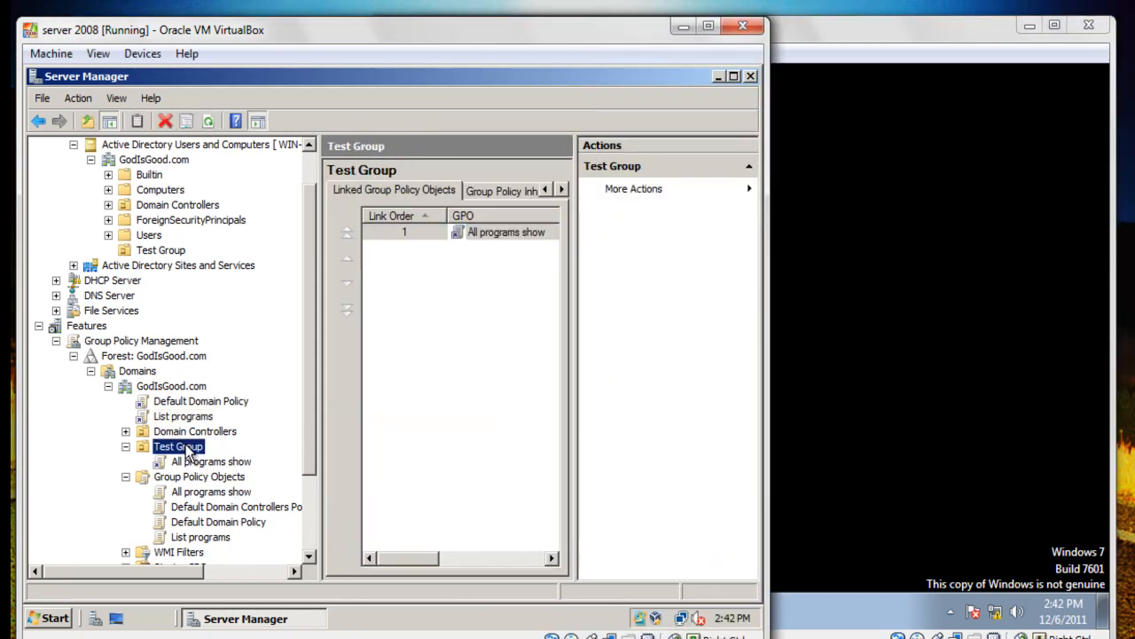
pyautogui.click(156, 252)
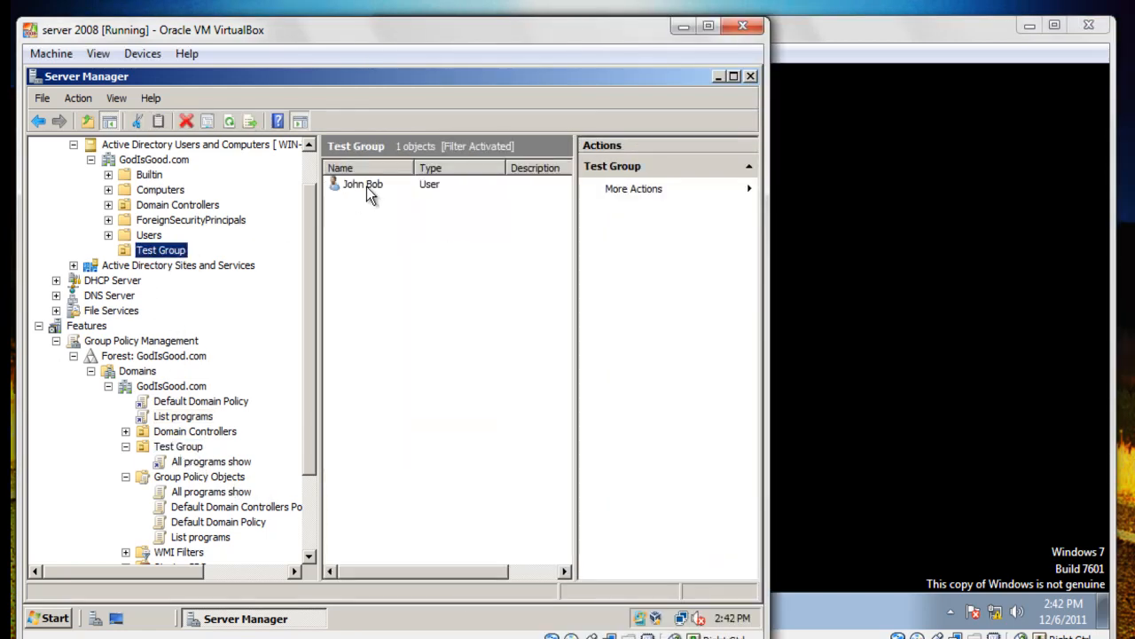
# Verify that All programs show is scoped to Test Group for Authenticated Users.
pyautogui.click(185, 447)
pyautogui.click(210, 468)
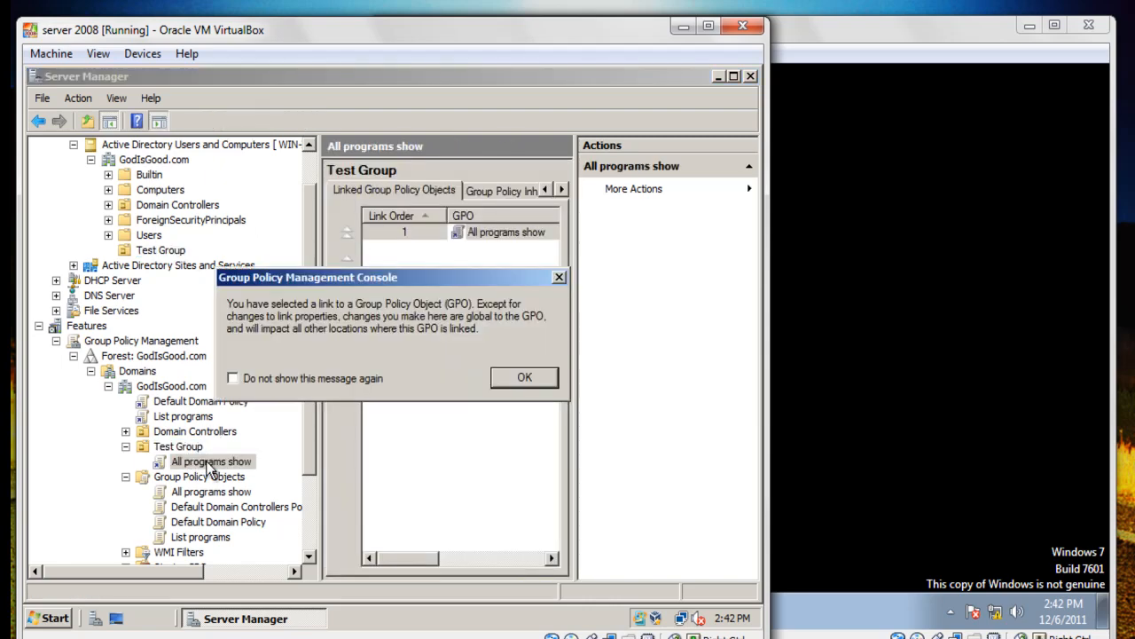
pyautogui.click(503, 382)
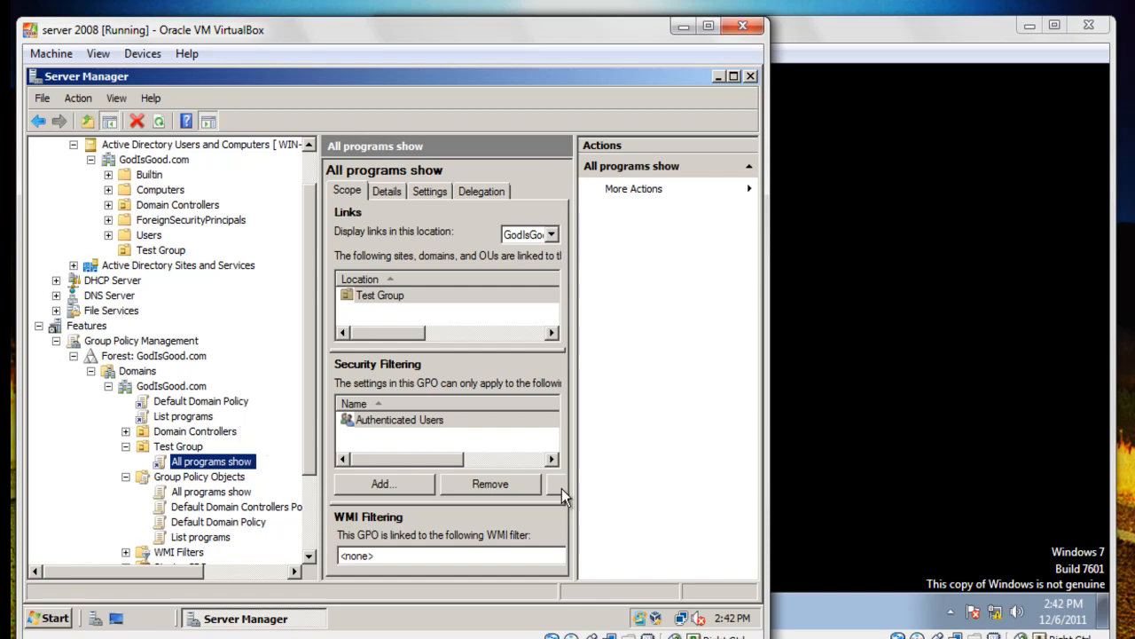
pyautogui.click(706, 475)
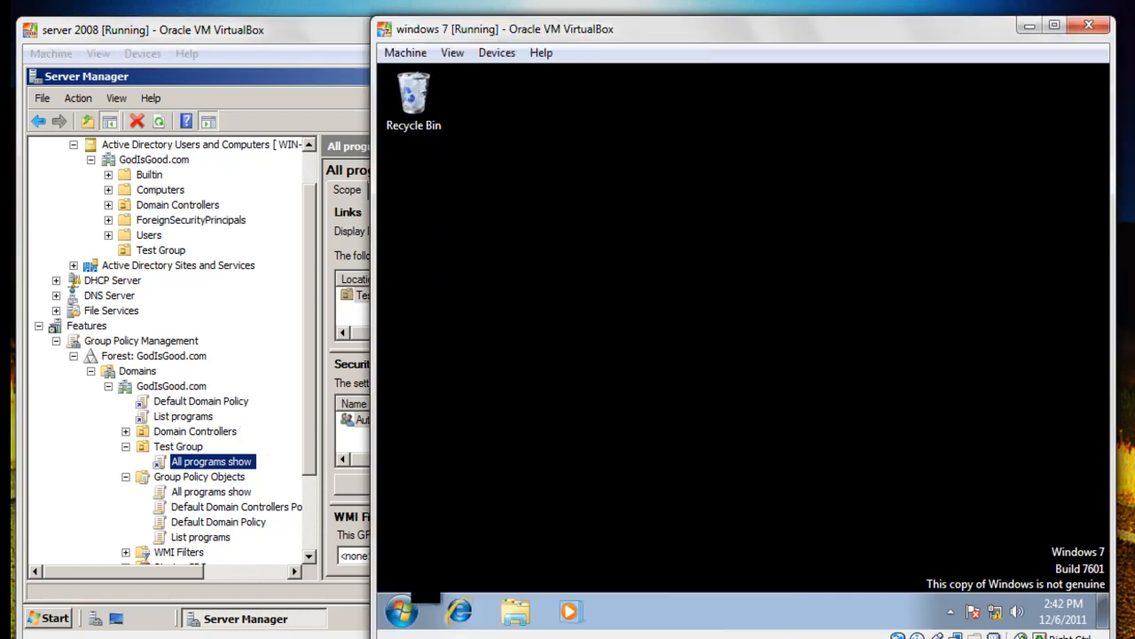
# Log off the current Windows 7 user from the Start menu.
pyautogui.click(398, 611)
pyautogui.click(696, 561)
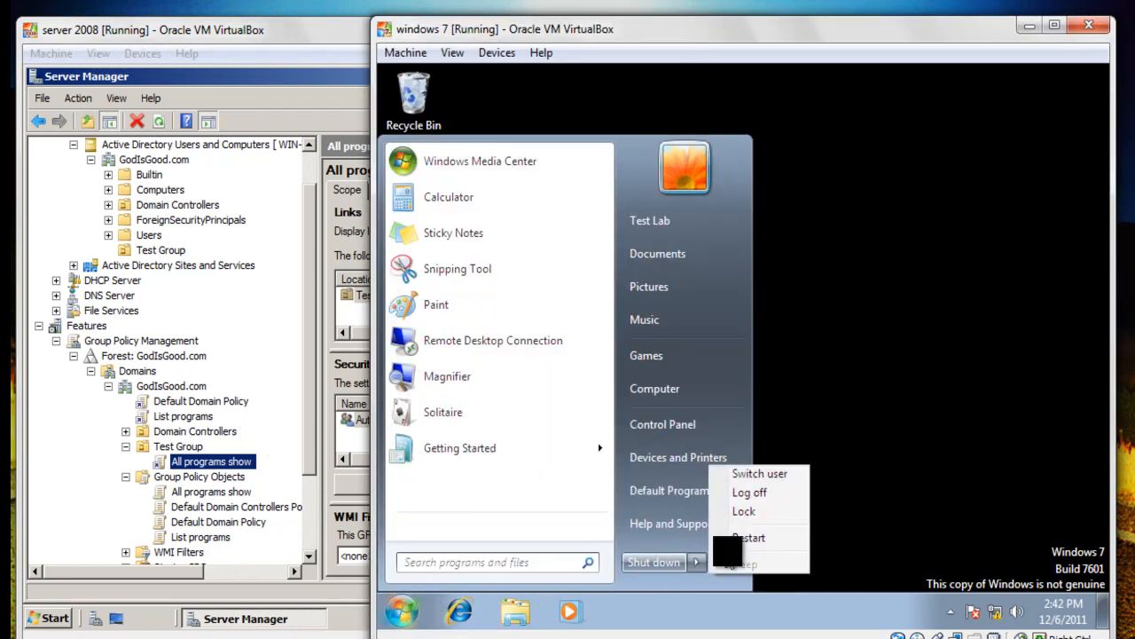
pyautogui.click(753, 491)
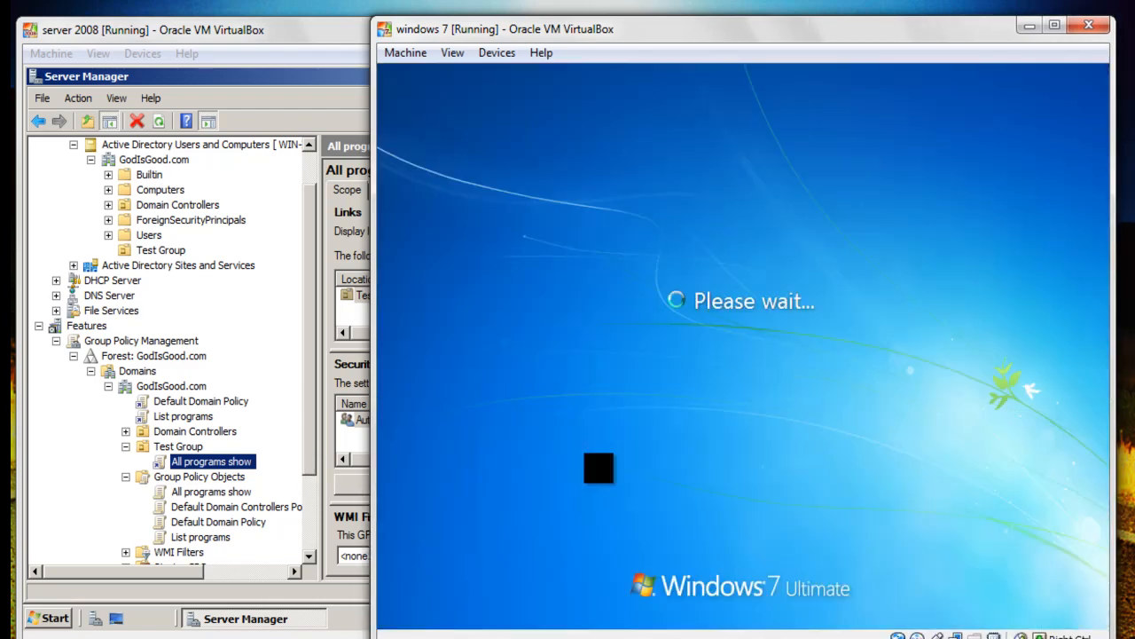
# Sign in as Other User to the GodIsGood domain with the Test Group user's account name and password.
pyautogui.hotkey('ctrl', 'alt', 'Delete')
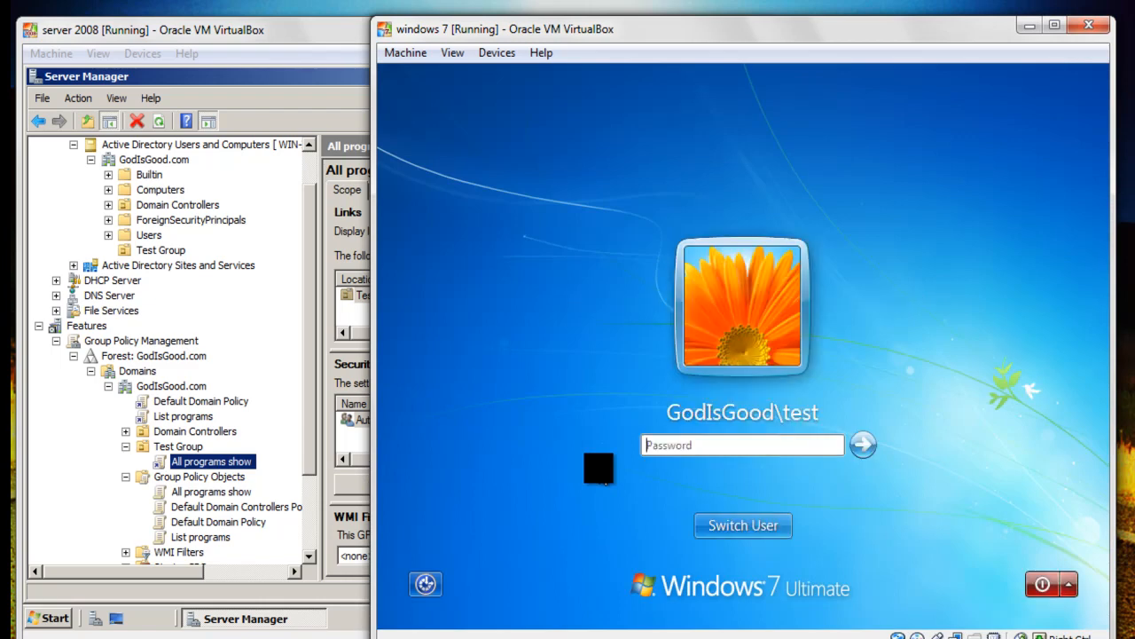
pyautogui.click(701, 523)
pyautogui.click(830, 395)
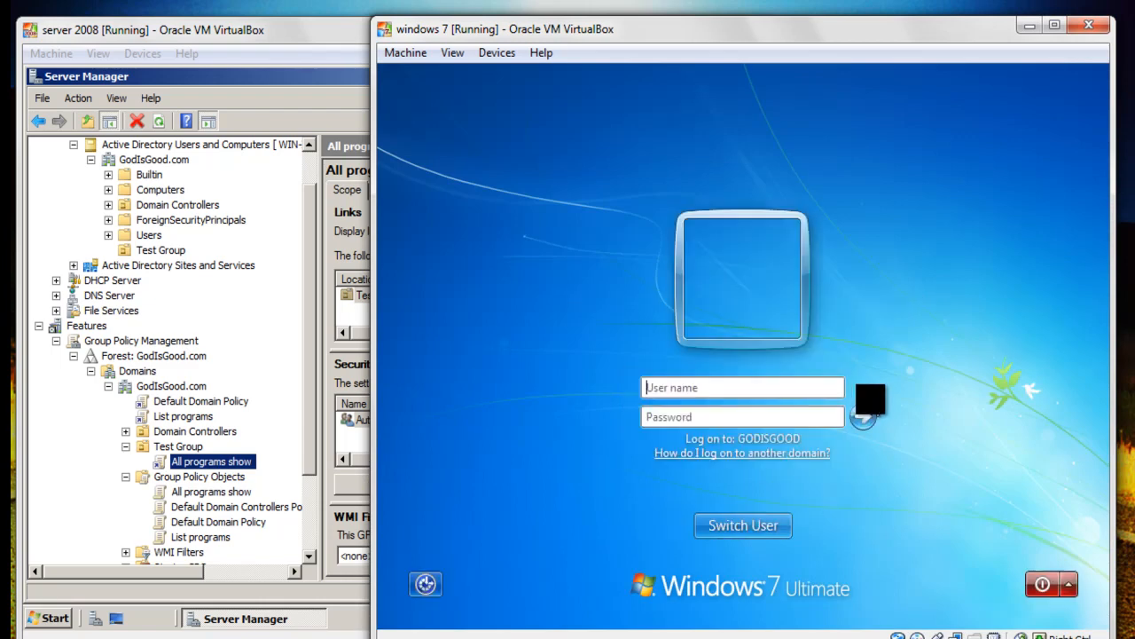
pyautogui.click(783, 415)
pyautogui.write('GodIs')
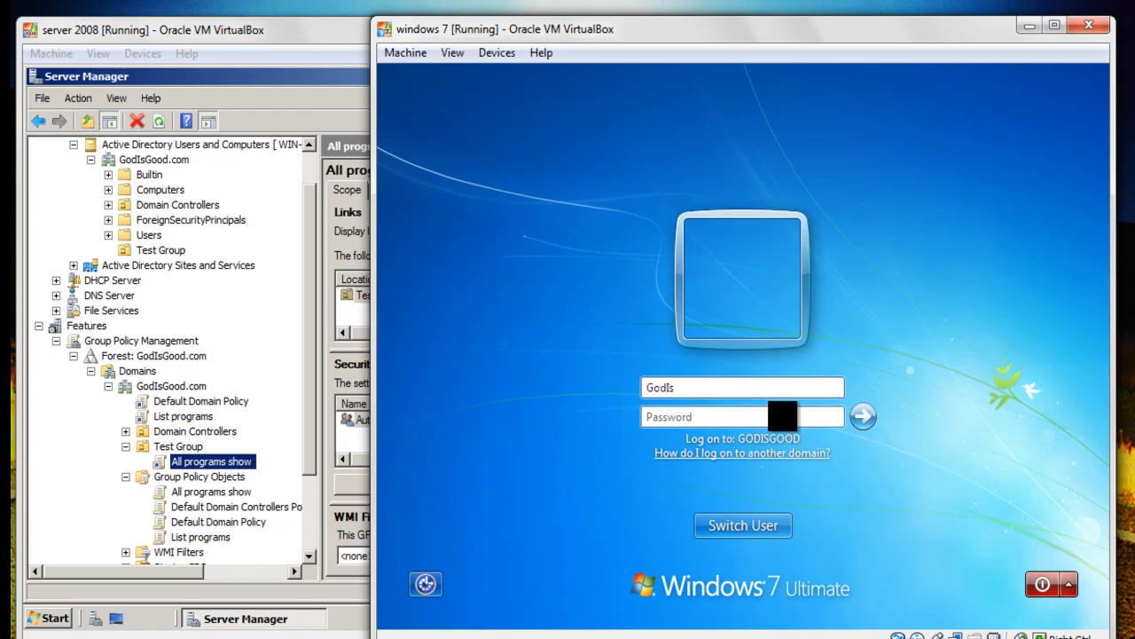
pyautogui.write('Good\\Jbob')
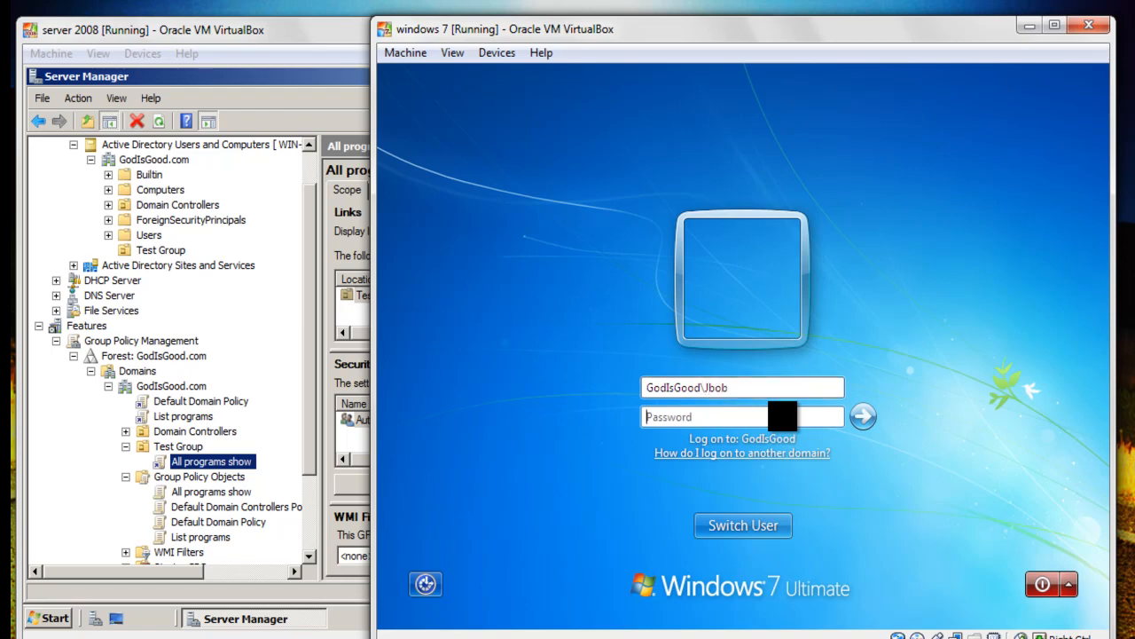
pyautogui.write('P@ssw0rd')
pyautogui.press('Return')
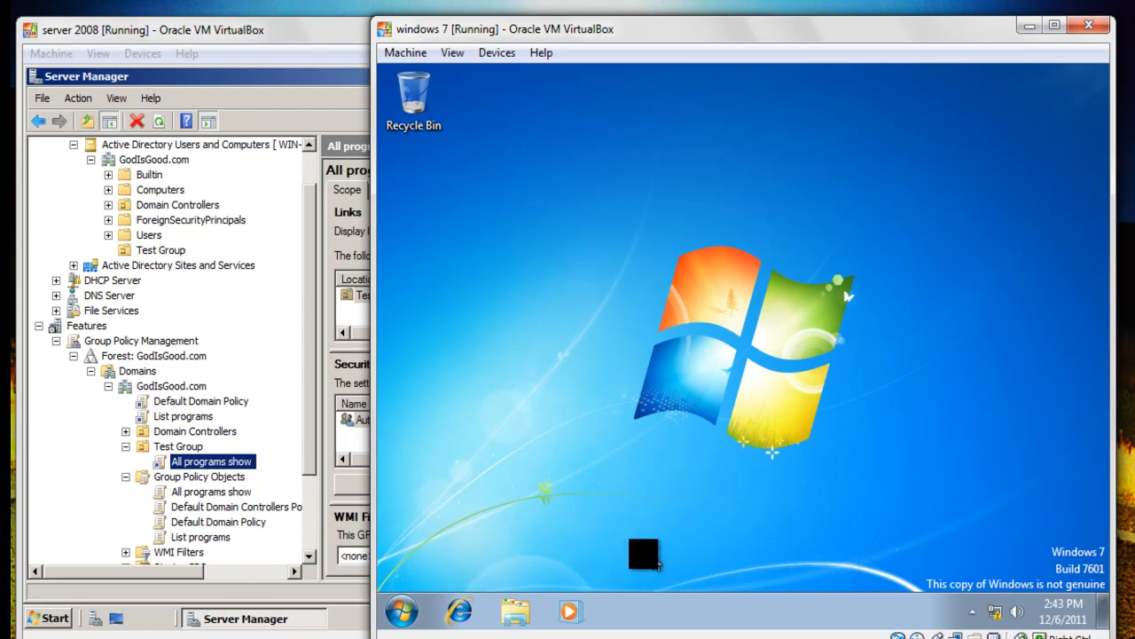
pyautogui.click(399, 608)
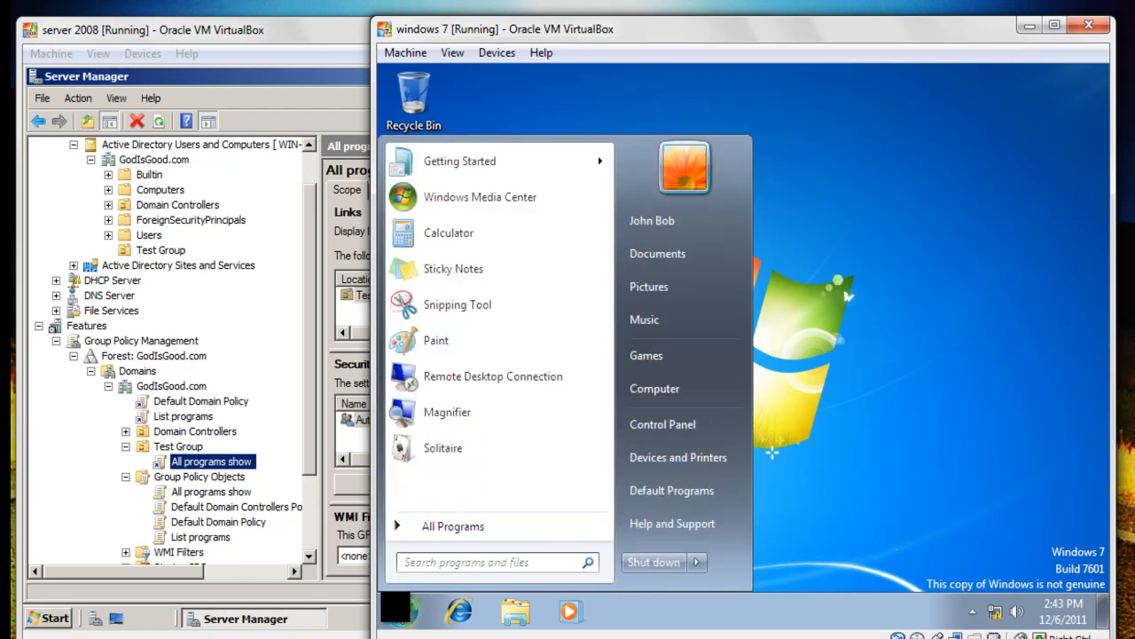
pyautogui.click(439, 530)
pyautogui.click(444, 533)
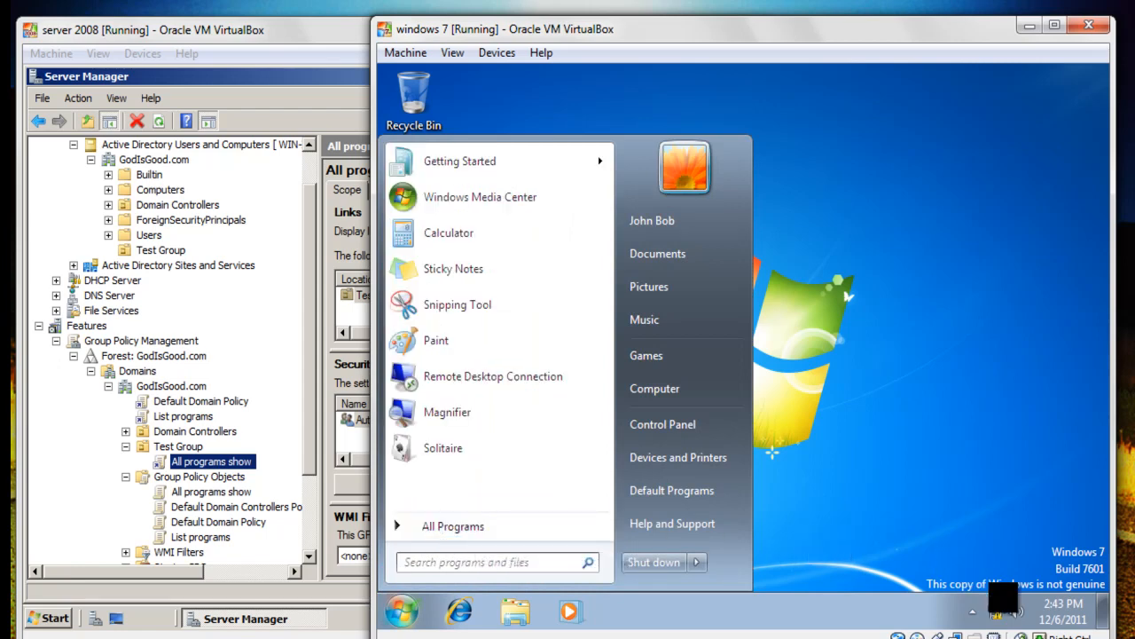
pyautogui.click(998, 605)
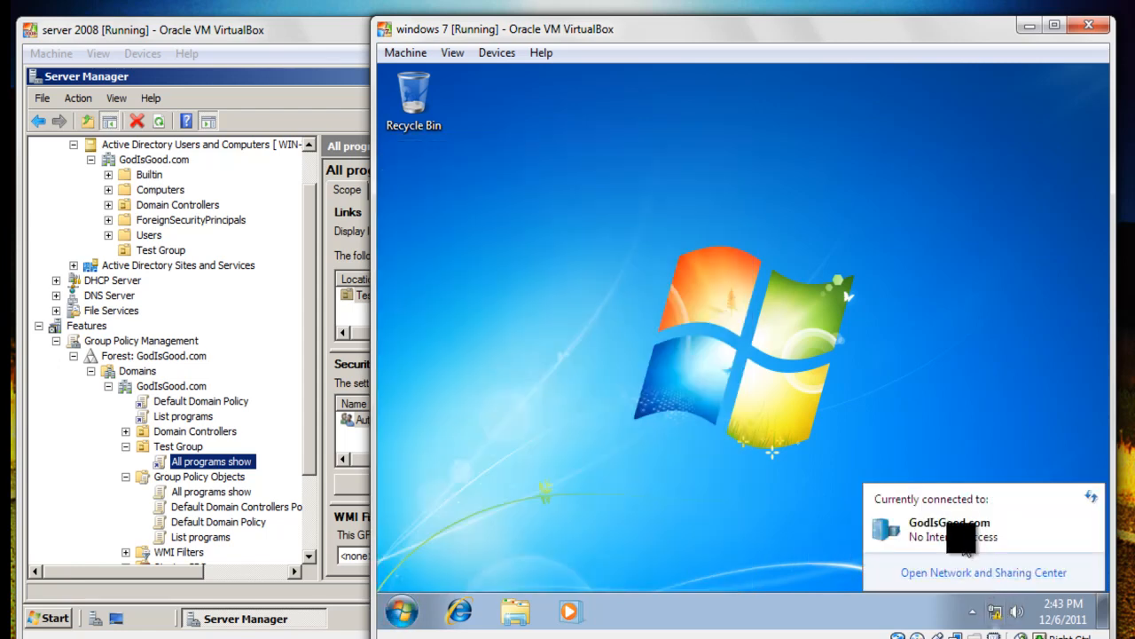
pyautogui.click(460, 418)
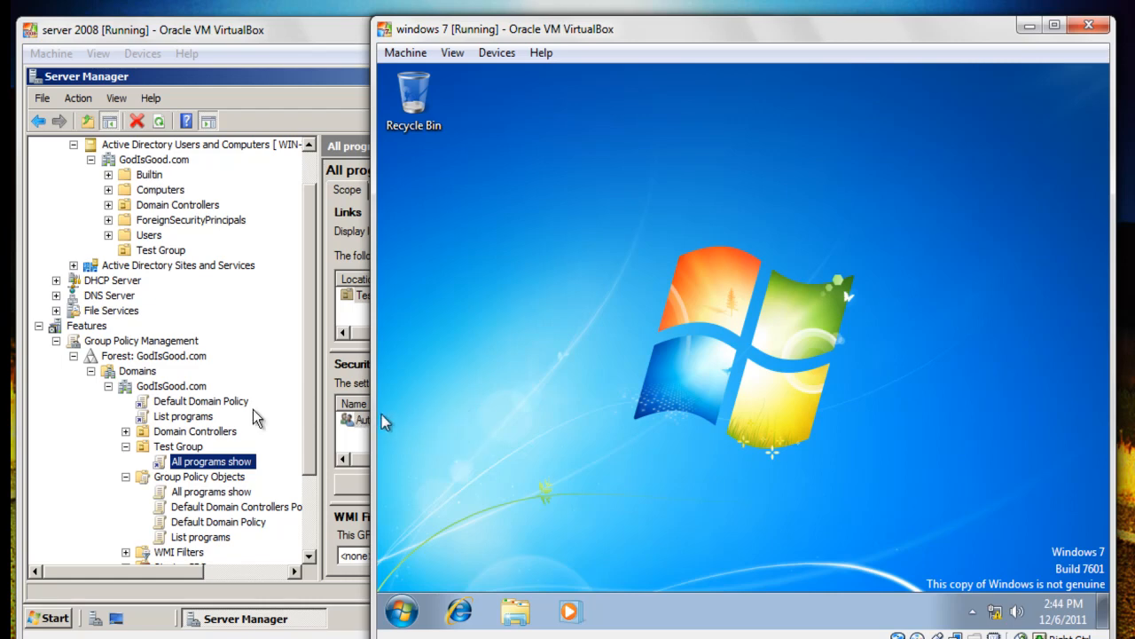
# Turn on 'Do not show this message again' for the GPO link warning, then close Server Manager.
pyautogui.click(211, 417)
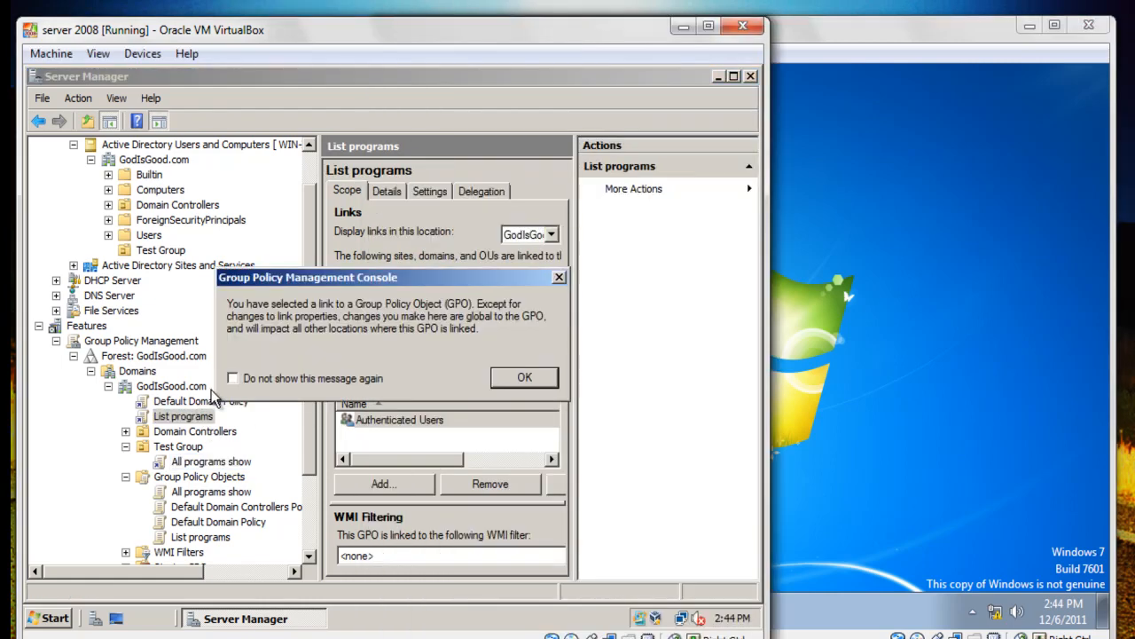
pyautogui.click(519, 378)
pyautogui.click(222, 465)
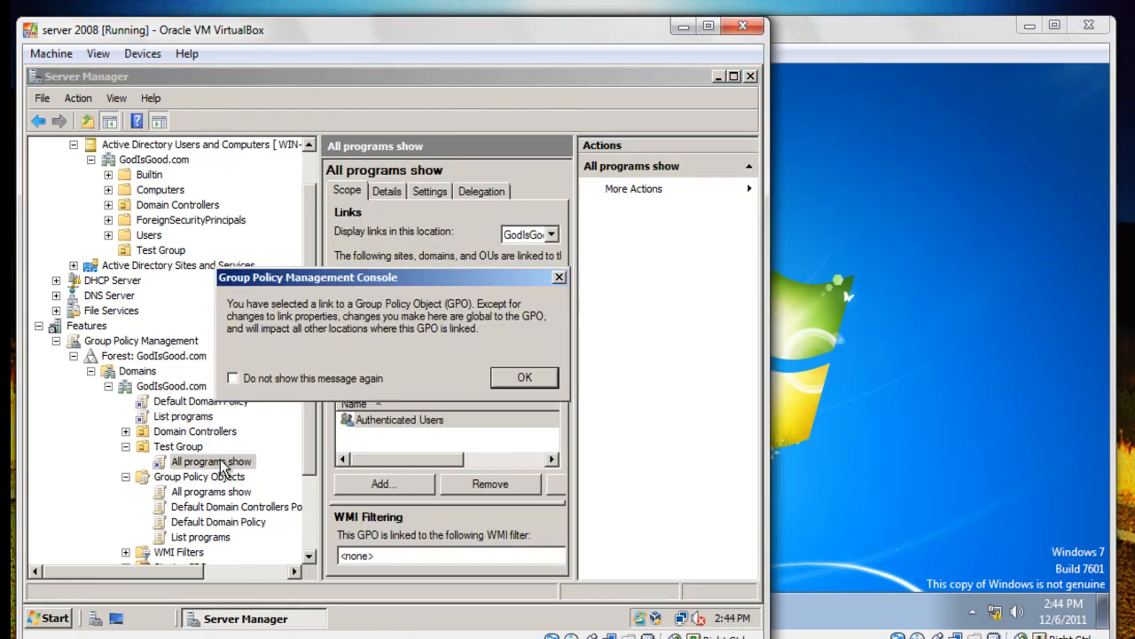
pyautogui.click(349, 378)
pyautogui.click(519, 378)
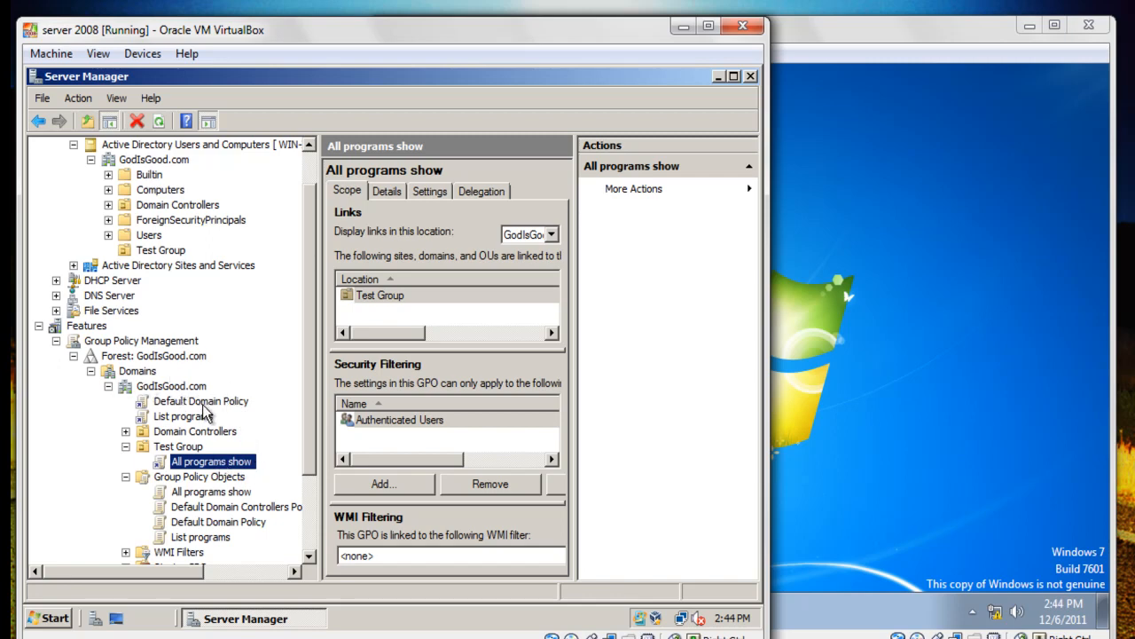
pyautogui.click(751, 77)
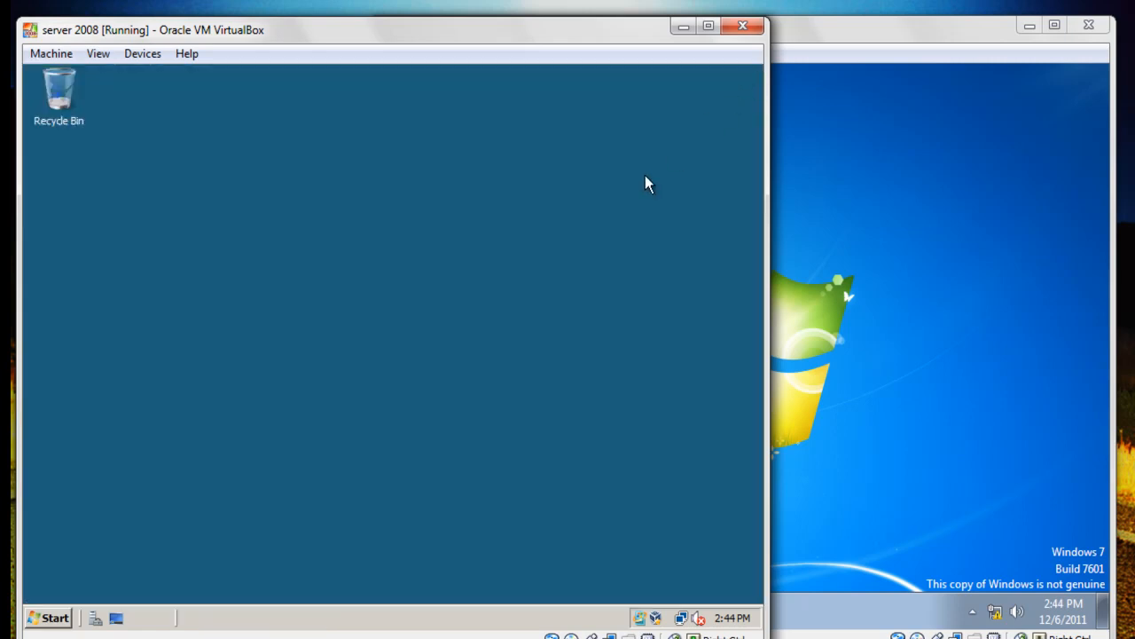